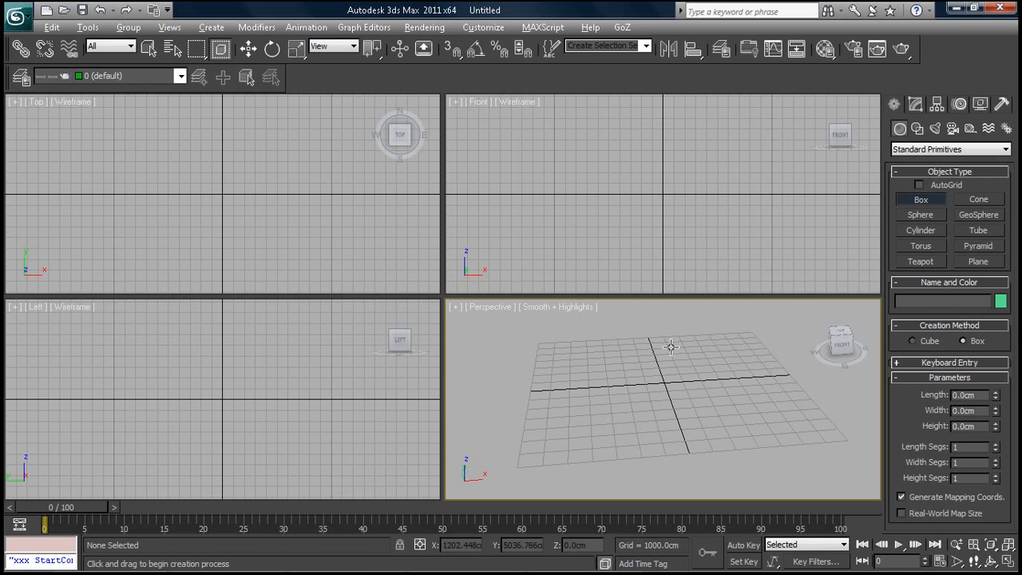
# Draw a box about 2035 cm long, 2330 cm wide and 2662 cm high on the grid in the maximized Perspective view
pyautogui.hotkey('ctrl', 'z')
pyautogui.hotkey('alt', 'w')
pyautogui.scroll(-5, 550, 240)
pyautogui.scroll(3, 549, 244)
pyautogui.moveTo(369, 300)
pyautogui.keyDown('alt'); pyautogui.mouseDown(button='middle')
pyautogui.moveTo(461, 283)
pyautogui.moveTo(384, 300)
pyautogui.mouseUp(button='middle'); pyautogui.keyUp('alt')
pyautogui.scroll(4, 547, 266)
pyautogui.moveTo(547, 265); pyautogui.dragTo(584, 285, button='middle')
pyautogui.scroll(2, 599, 270)
pyautogui.moveTo(365, 256); pyautogui.dragTo(547, 297)
pyautogui.click(572, 125)
pyautogui.keyDown('alt'); pyautogui.moveTo(592, 263); pyautogui.dragTo(481, 362, button='middle'); pyautogui.keyUp('alt')
pyautogui.scroll(2, 479, 259)
pyautogui.moveTo(320, 363); pyautogui.dragTo(569, 287, button='middle')
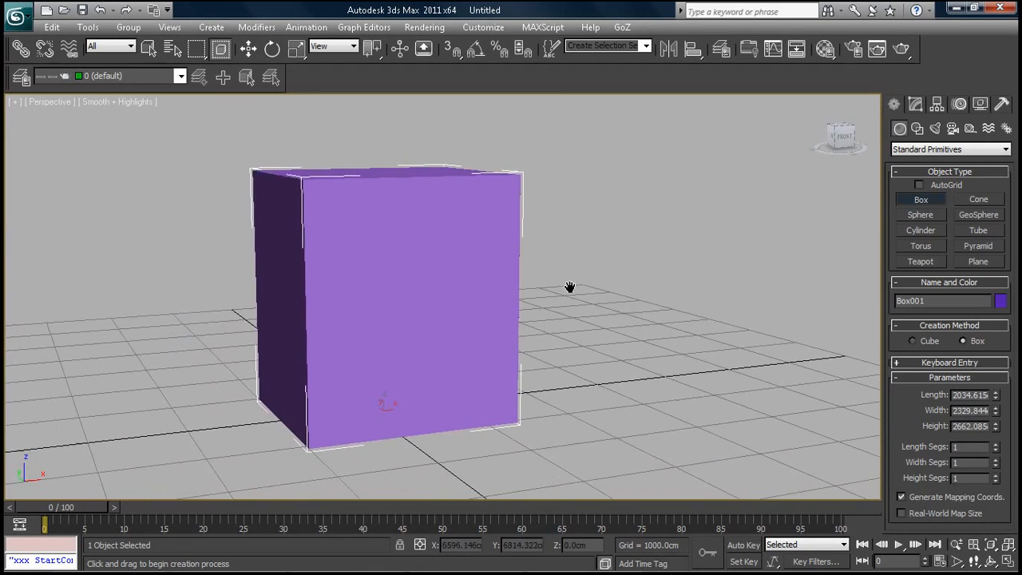
pyautogui.moveTo(446, 315); pyautogui.dragTo(482, 254, button='middle')
pyautogui.scroll(-2, 482, 254)
pyautogui.scroll(2, 482, 253)
# Switch to Chrome and open Google Images in the new tab, ready for an image search
pyautogui.press('super')
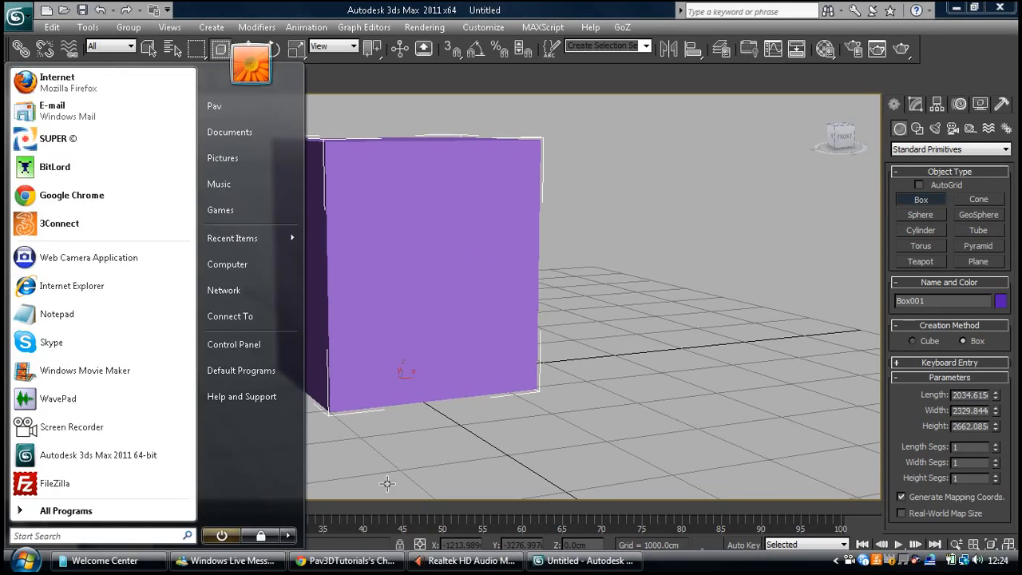
pyautogui.click(366, 561)
pyautogui.click(598, 11)
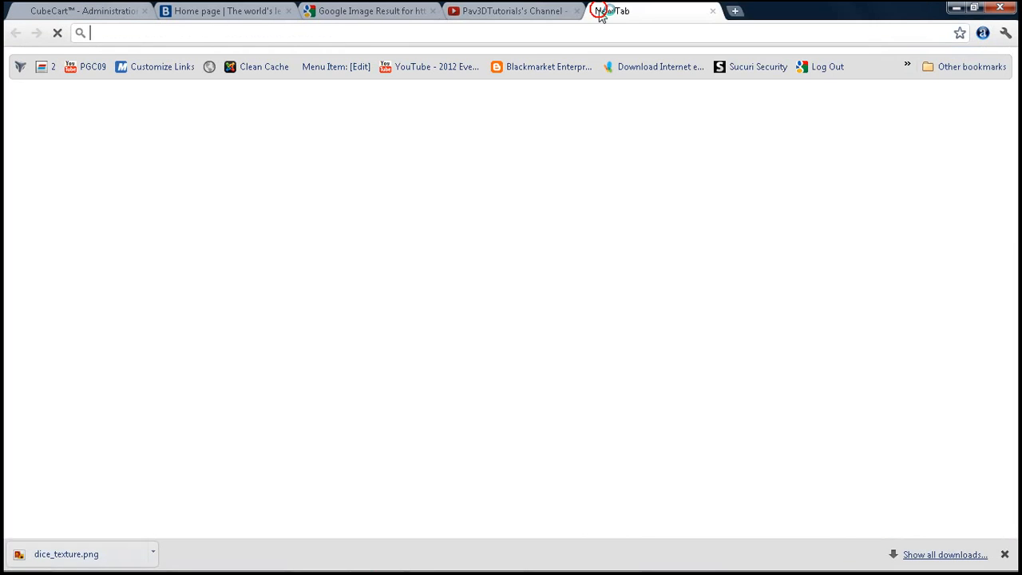
pyautogui.click(423, 8)
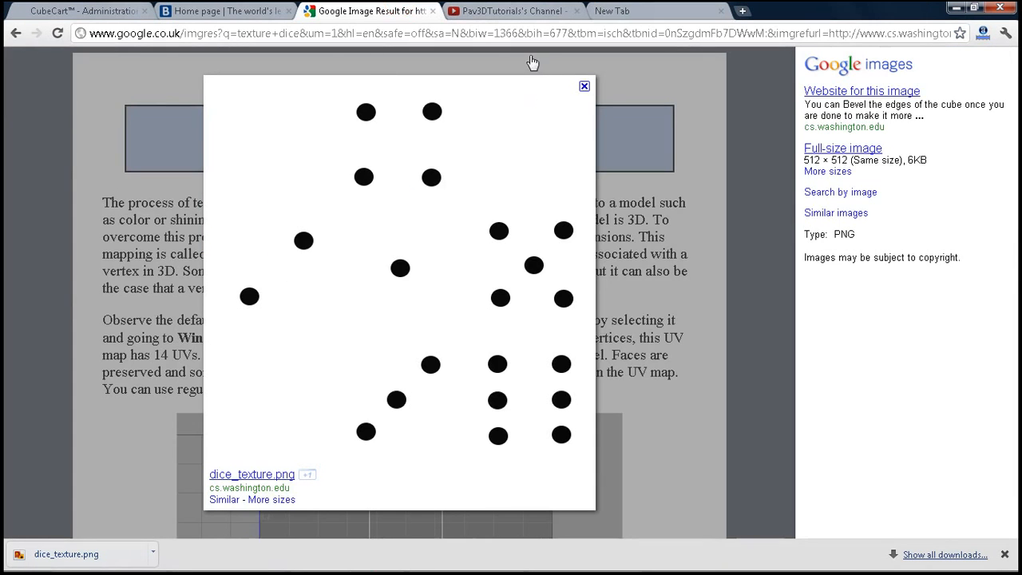
pyautogui.click(611, 11)
pyautogui.click(598, 30)
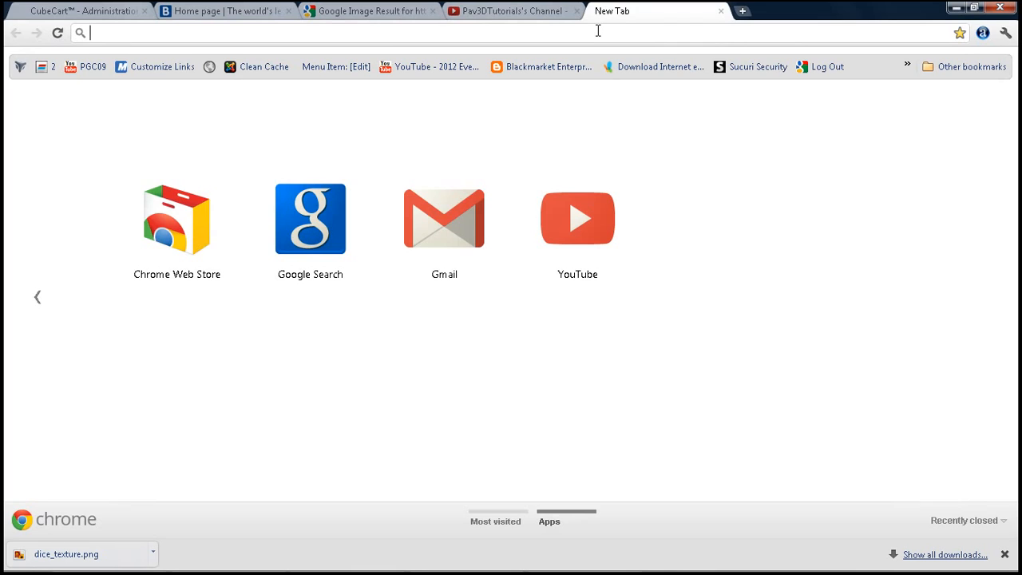
pyautogui.write('google')
pyautogui.press('Return')
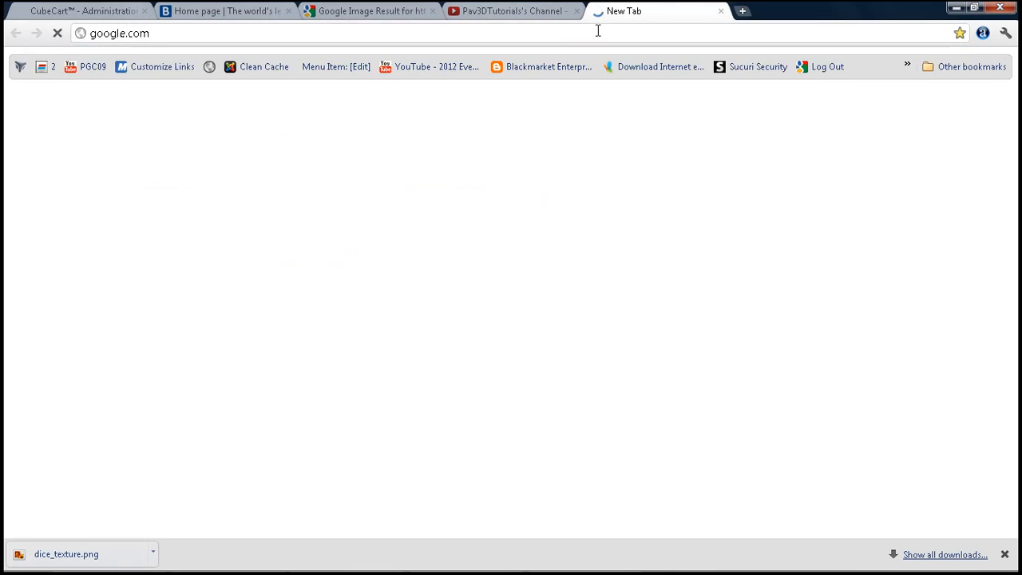
pyautogui.click(96, 60)
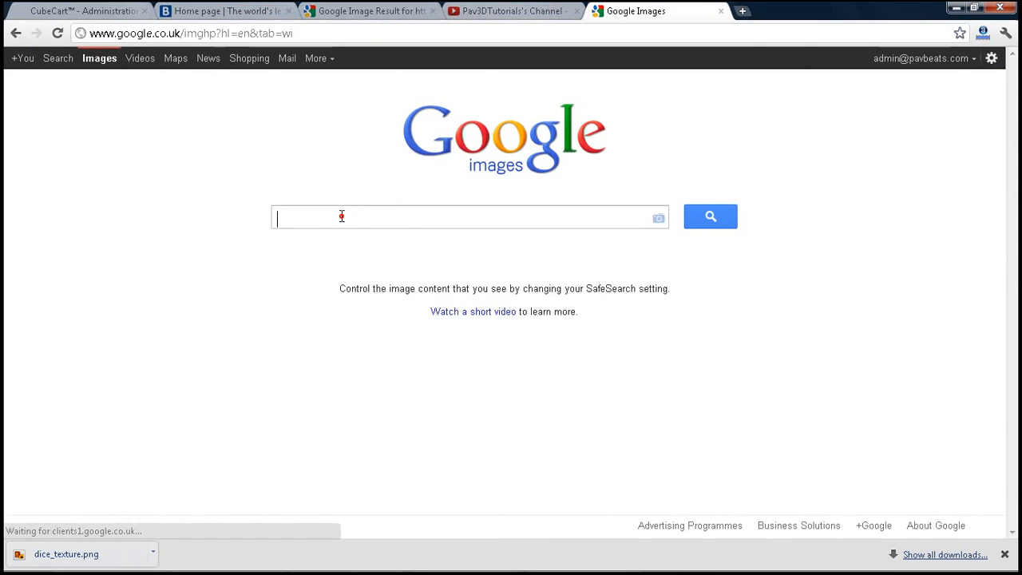
pyautogui.click(341, 216)
pyautogui.write('block of')
pyautogui.press('BackSpace')
pyautogui.press('BackSpace')
pyautogui.press('BackSpace')
pyautogui.press('BackSpace')
pyautogui.press('BackSpace')
pyautogui.press('BackSpace')
pyautogui.press('BackSpace')
pyautogui.press('BackSpace')
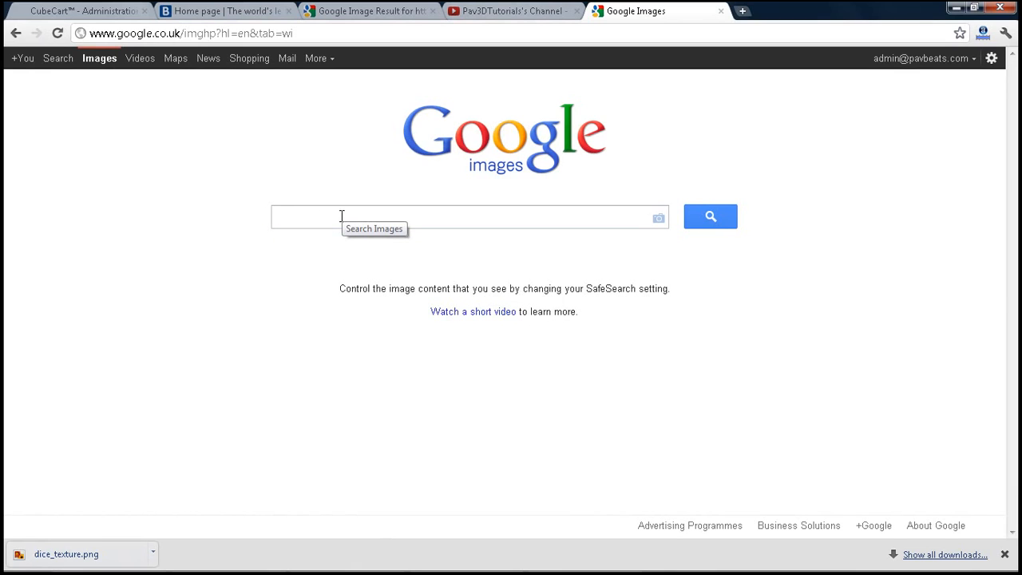
# Search Google Images for "texture of flats"
pyautogui.write('texture of flats')
pyautogui.press('Return')
pyautogui.click(325, 191)
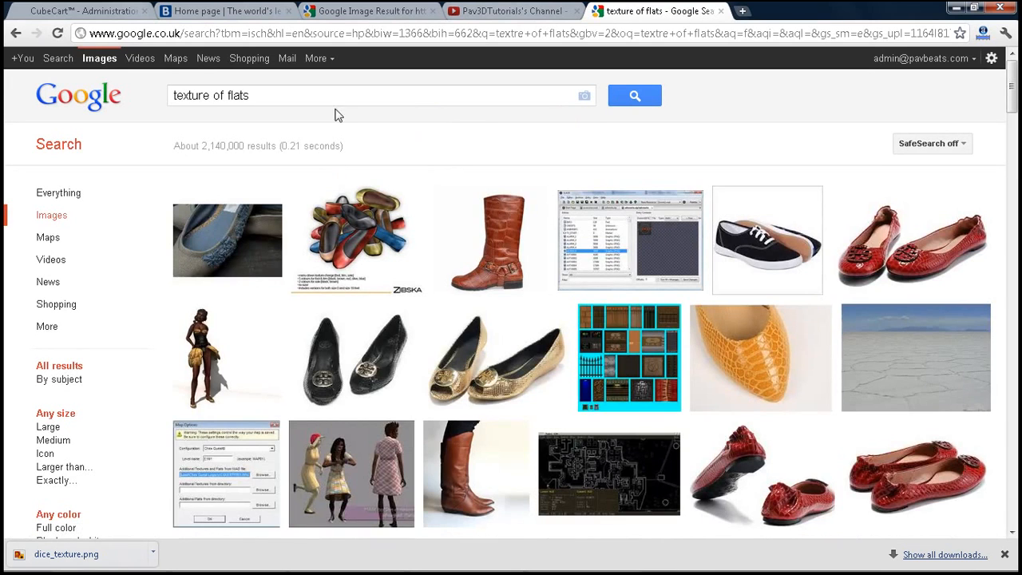
# Replace the image search query with "house texture" and show the results for it
pyautogui.click(297, 98)
pyautogui.moveTo(296, 100); pyautogui.dragTo(136, 105)
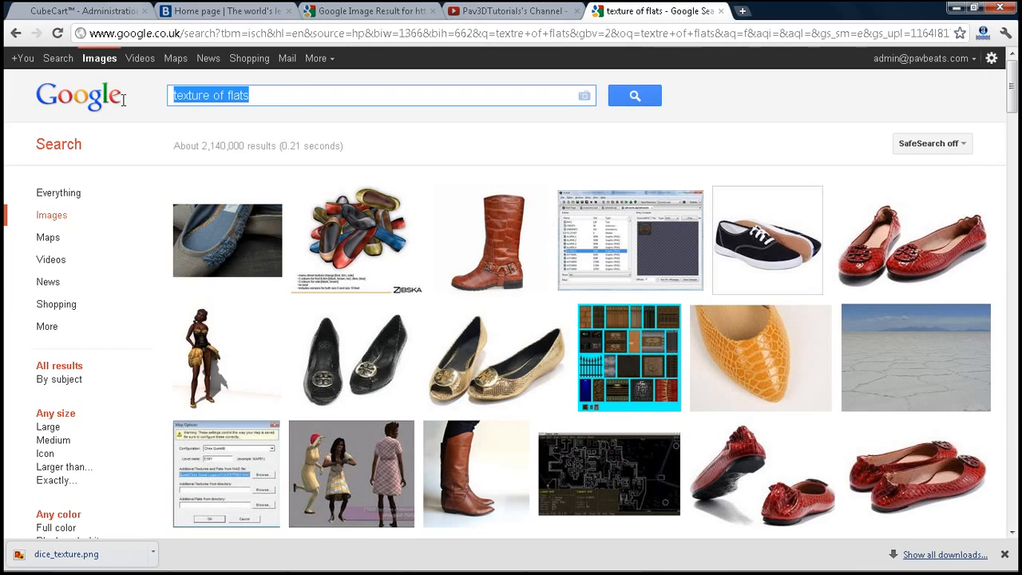
pyautogui.write('house t')
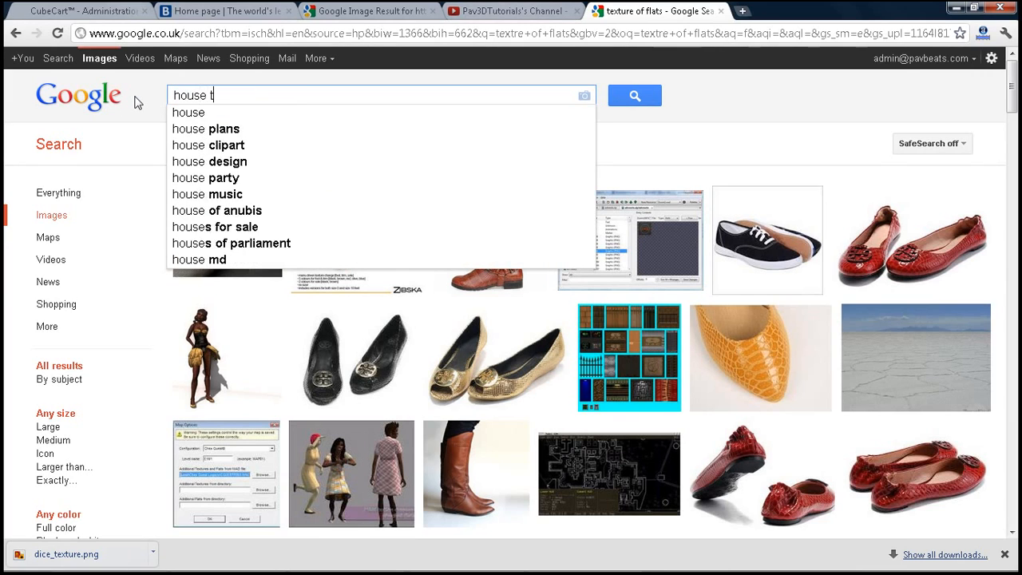
pyautogui.write('eture')
pyautogui.press('Return')
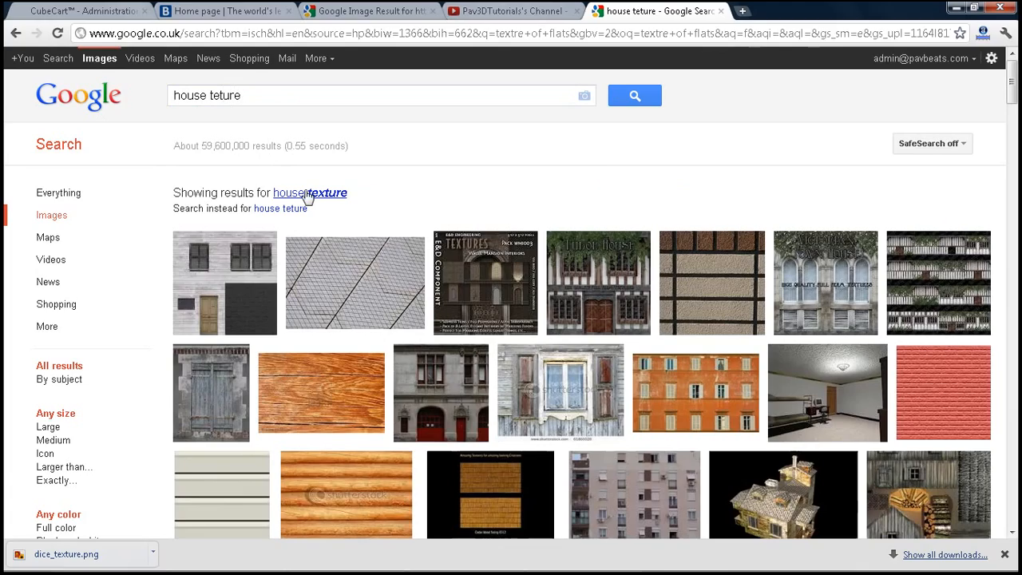
pyautogui.click(308, 197)
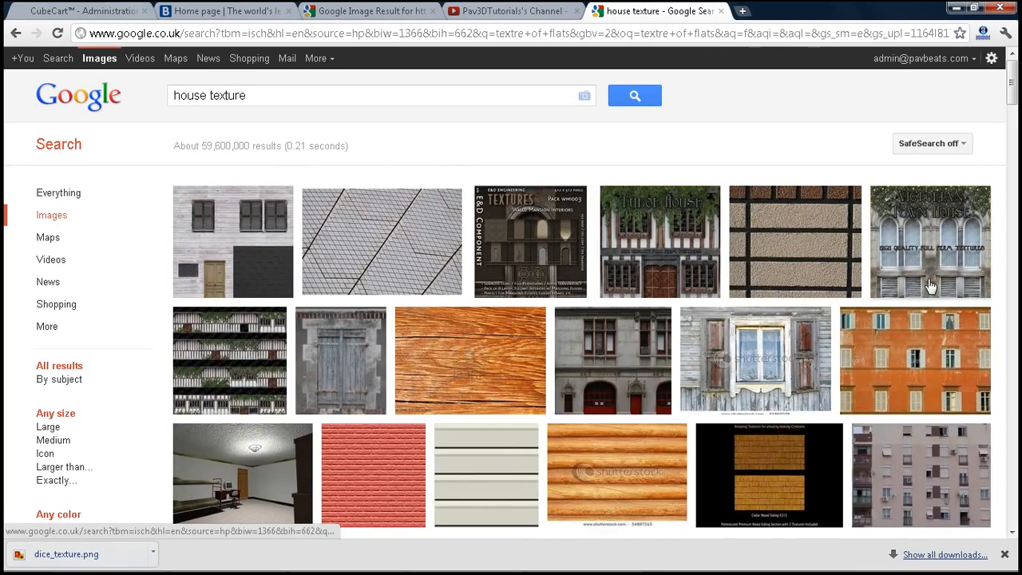
# Open the big_house_texture_by_ribot_stock.jpg result and copy the apartment building image
pyautogui.scroll(-2, 933, 304)
pyautogui.moveTo(978, 320)
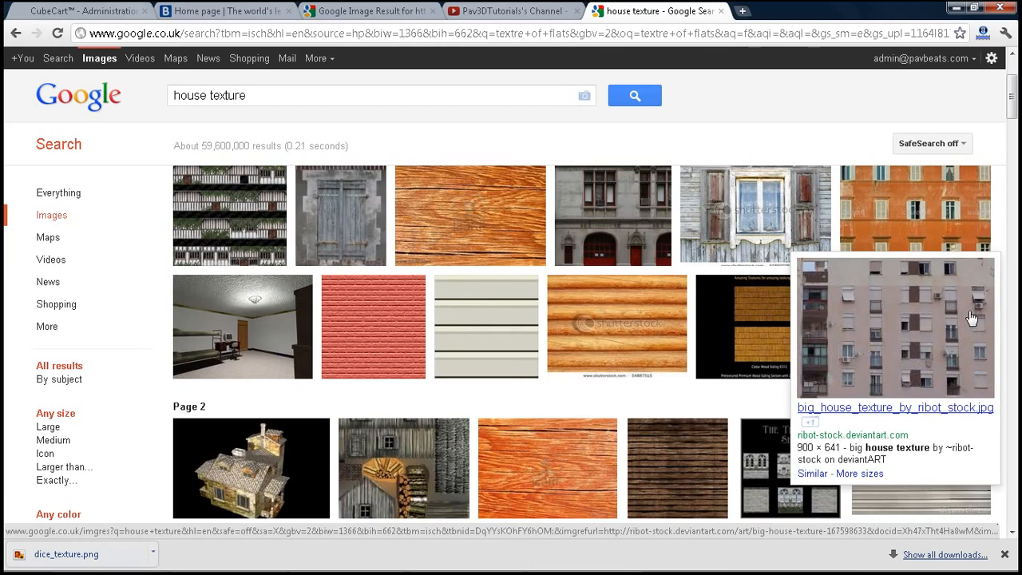
pyautogui.click(950, 311)
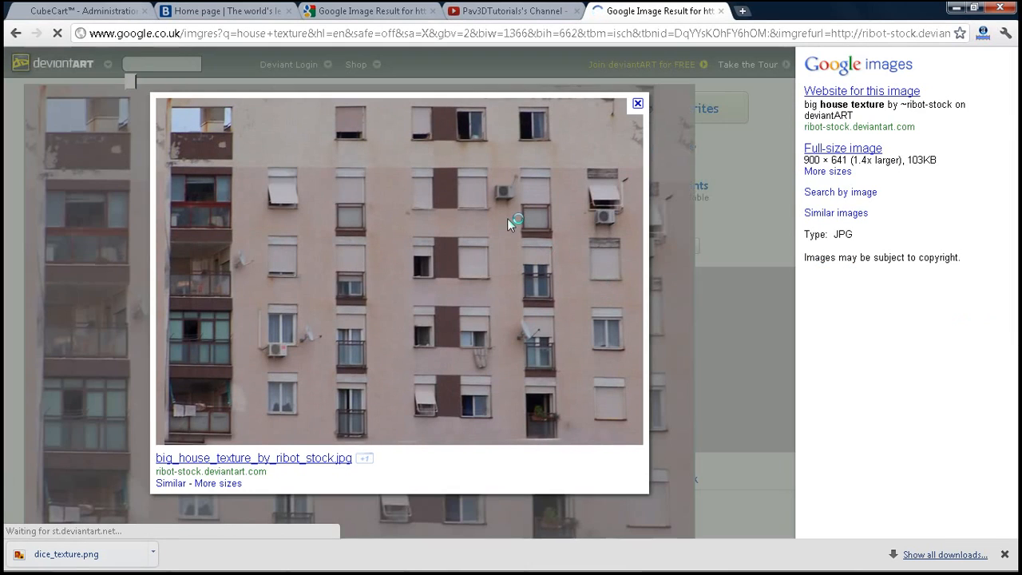
pyautogui.rightClick(455, 185)
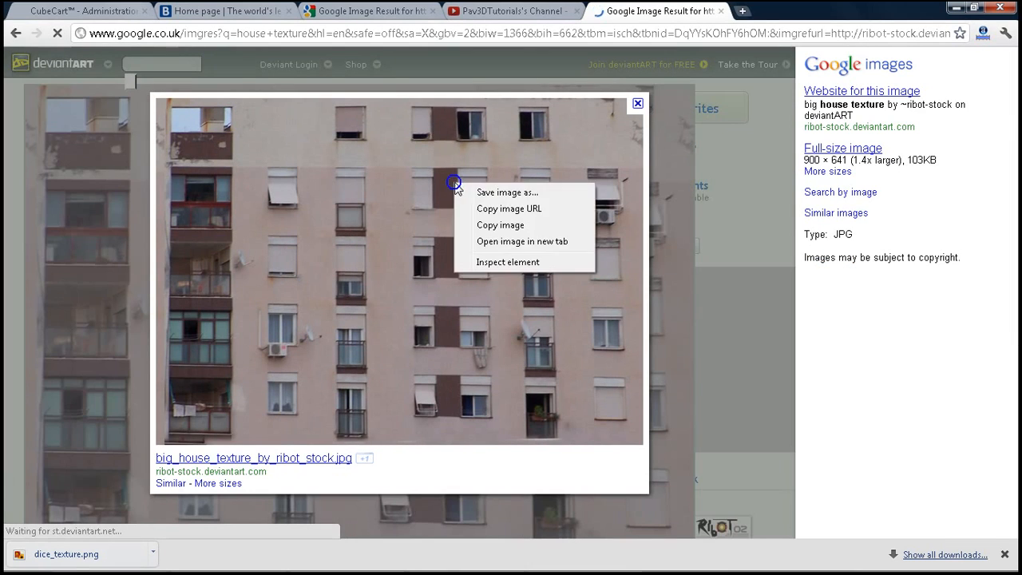
pyautogui.click(501, 226)
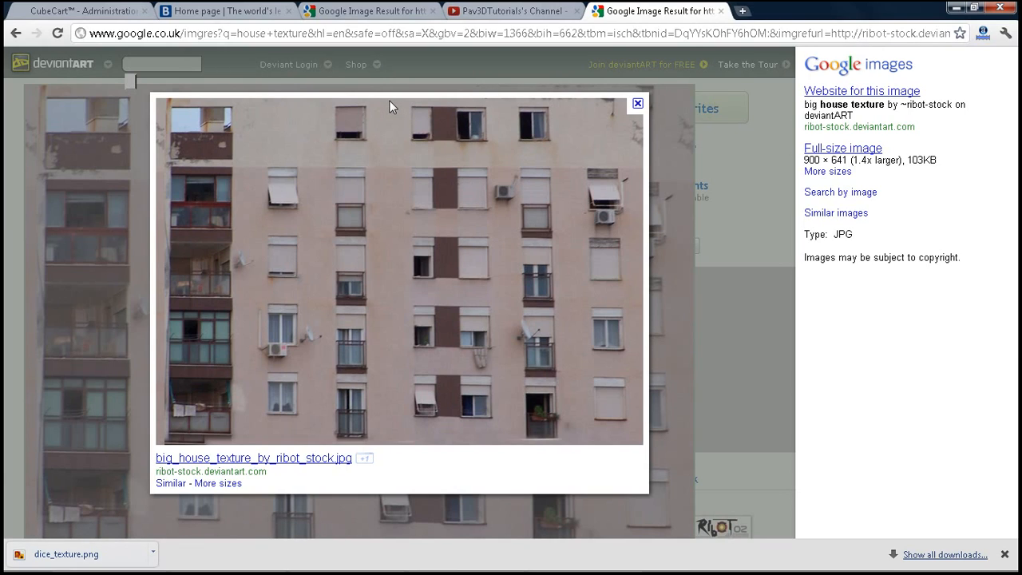
# Switch to Paint, paste the copied building image into the blank picture and maximize the window
pyautogui.click(955, 7)
pyautogui.click(26, 561)
pyautogui.write('paint')
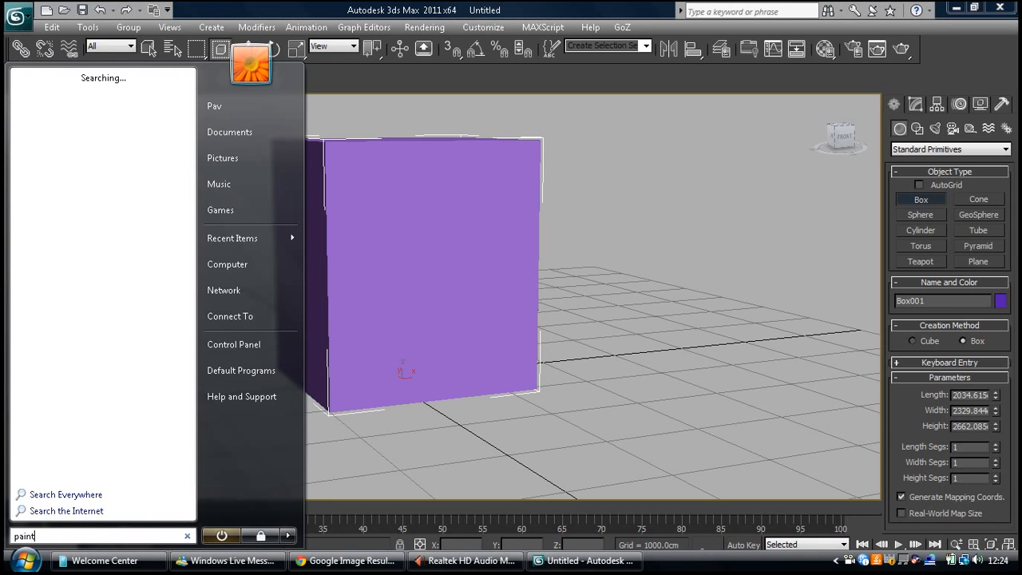
pyautogui.click(83, 93)
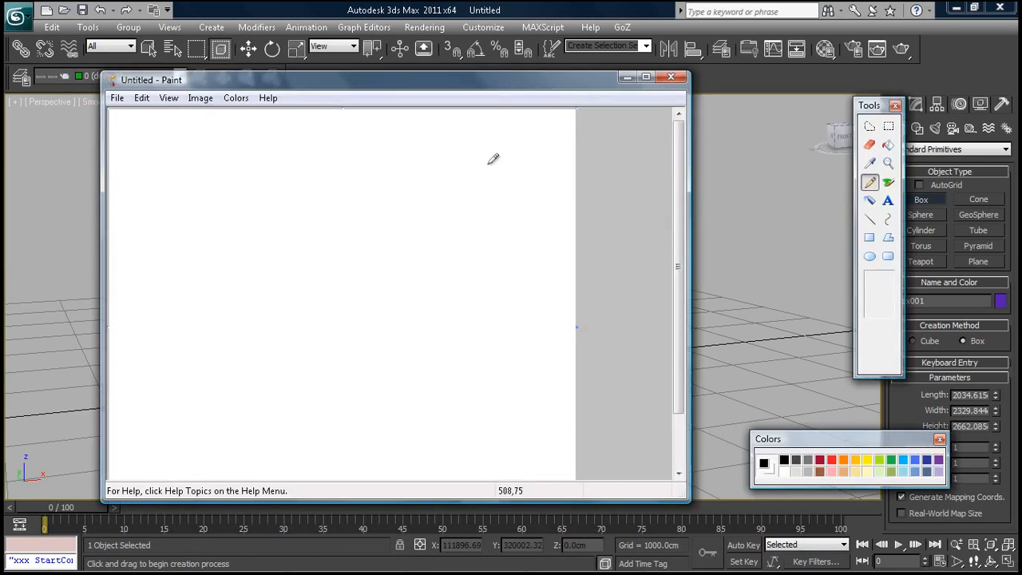
pyautogui.hotkey('ctrl', 'v')
pyautogui.click(646, 76)
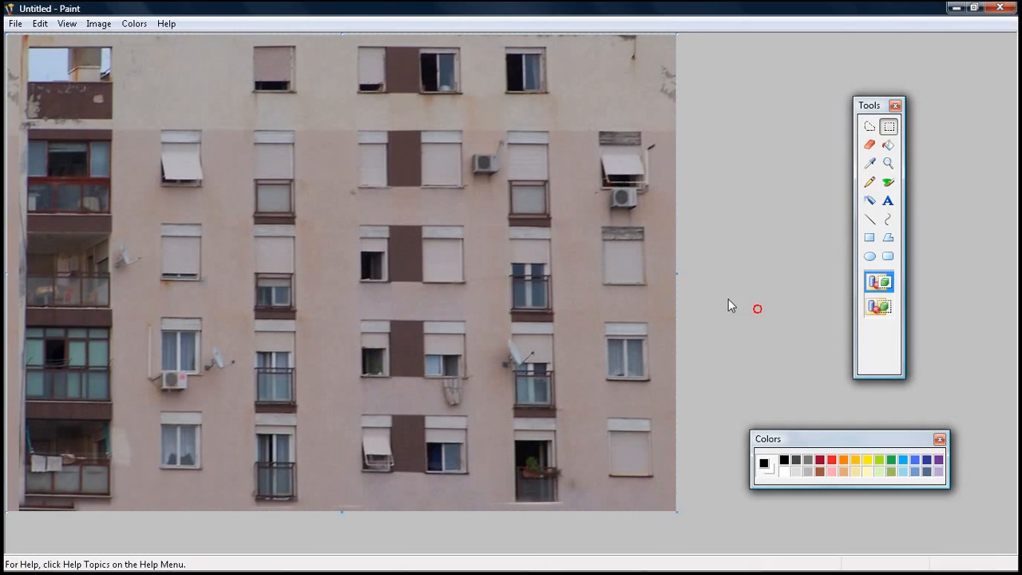
# Paste the building image again, shift it left past the balcony columns, and crop the canvas to the remaining facade, trimming the bottom edge slightly
pyautogui.moveTo(677, 274); pyautogui.dragTo(323, 259)
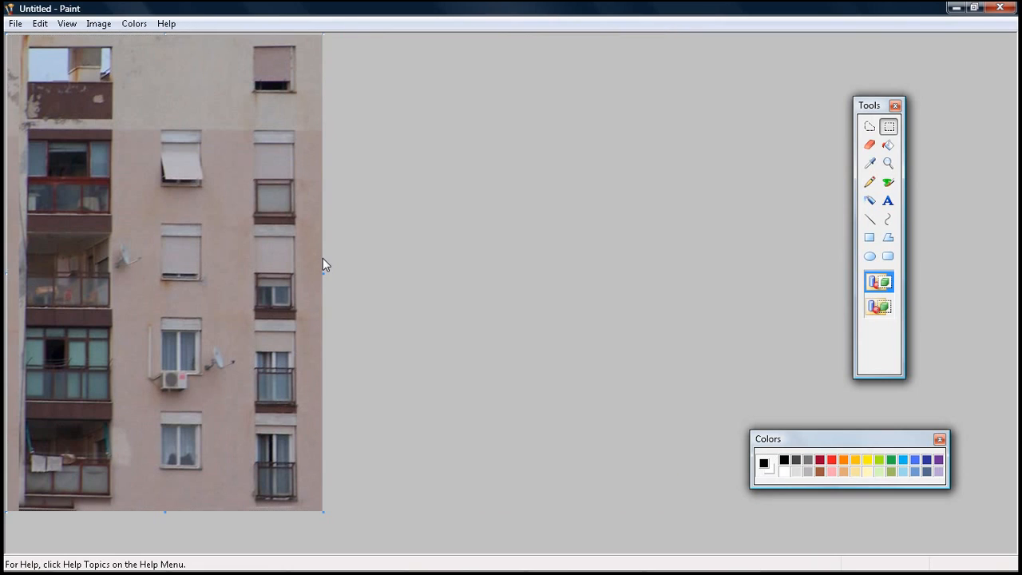
pyautogui.hotkey('ctrl', 'v')
pyautogui.hotkey('ctrl', 'a')
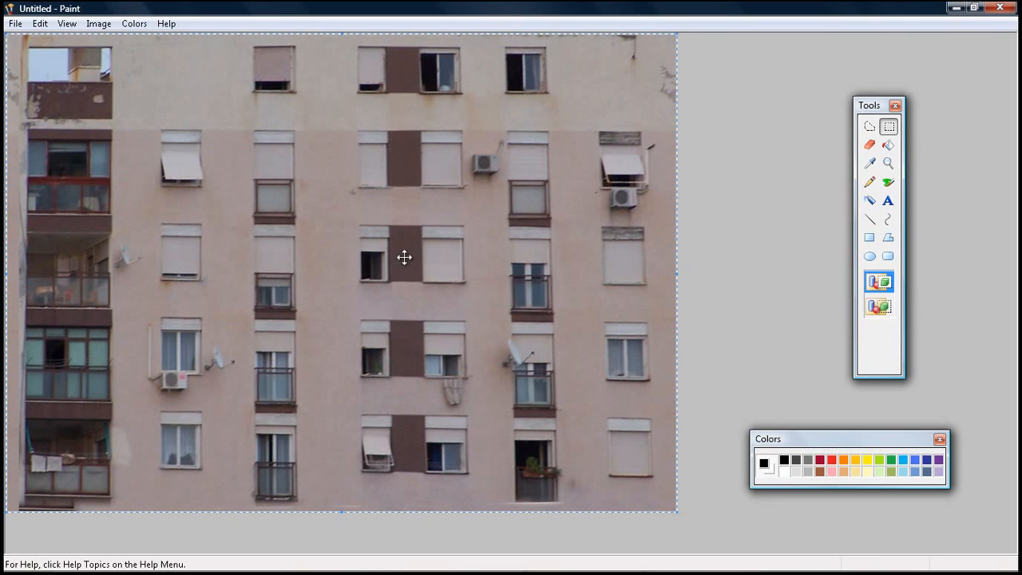
pyautogui.moveTo(402, 212); pyautogui.dragTo(91, 217)
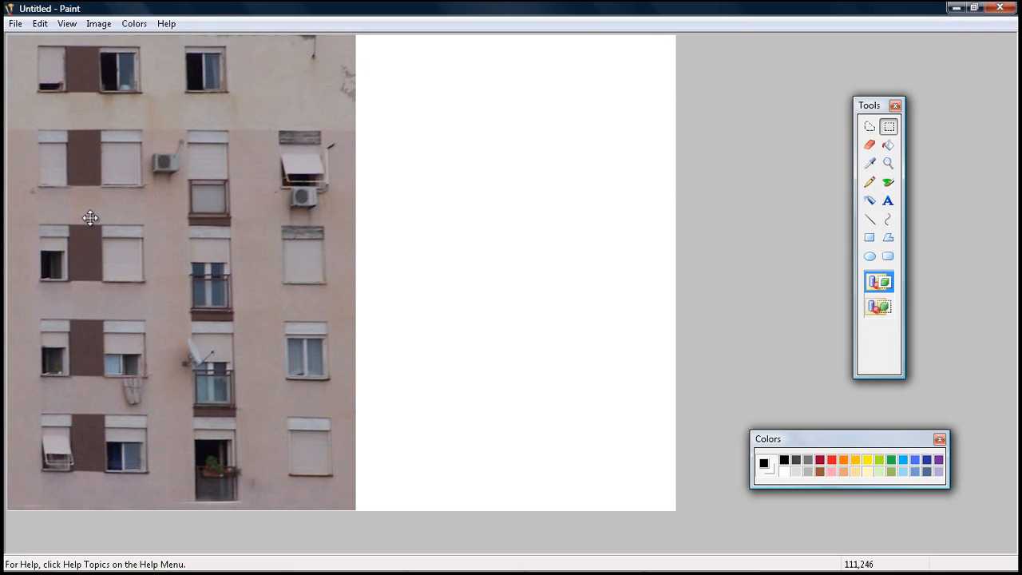
pyautogui.moveTo(677, 272); pyautogui.dragTo(356, 262)
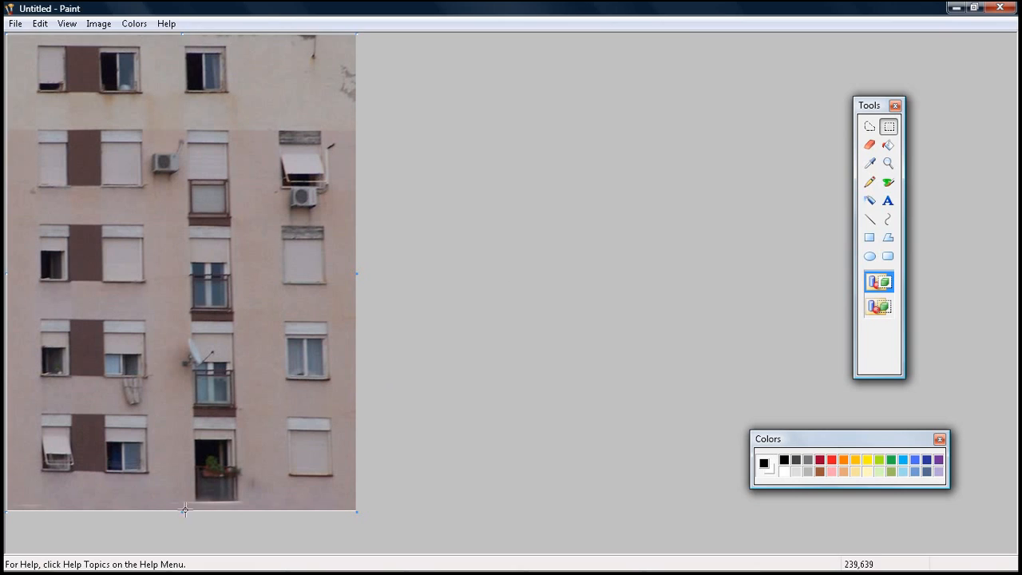
pyautogui.moveTo(183, 510); pyautogui.dragTo(183, 506)
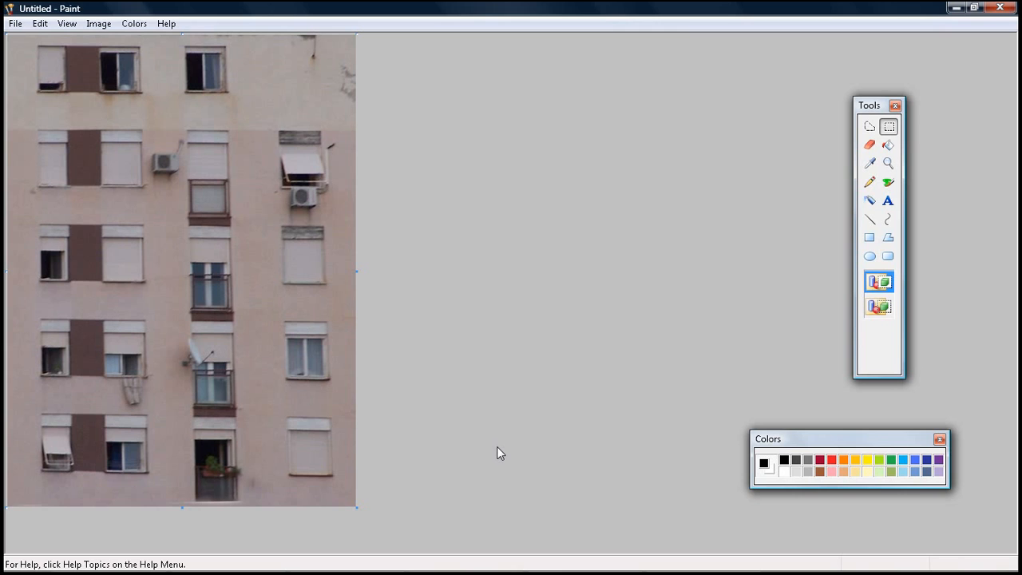
# Save the cropped facade to the Desktop as a JPEG named building1
pyautogui.click(15, 23)
pyautogui.click(36, 91)
pyautogui.write('Bu')
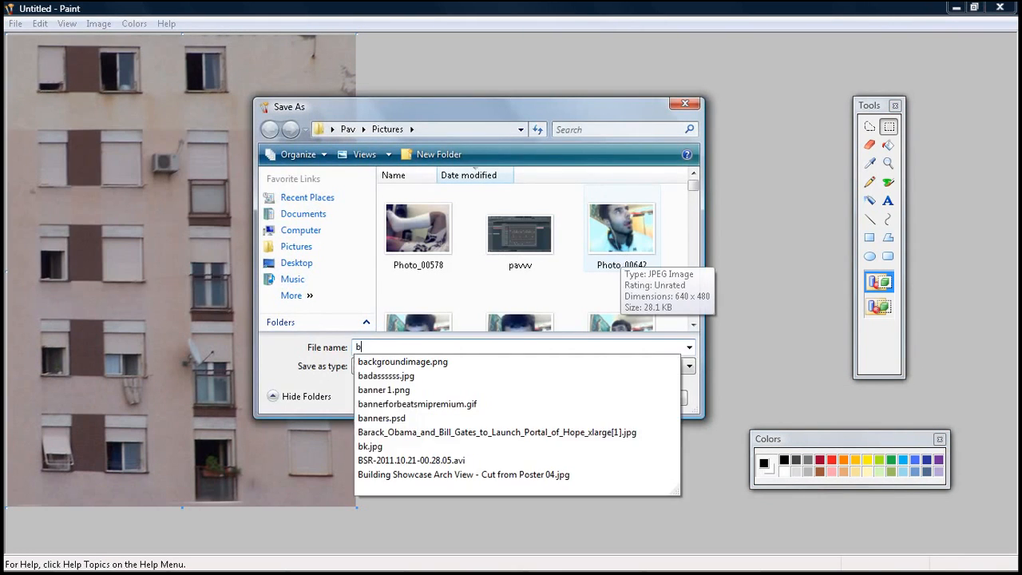
pyautogui.press('BackSpace')
pyautogui.press('BackSpace')
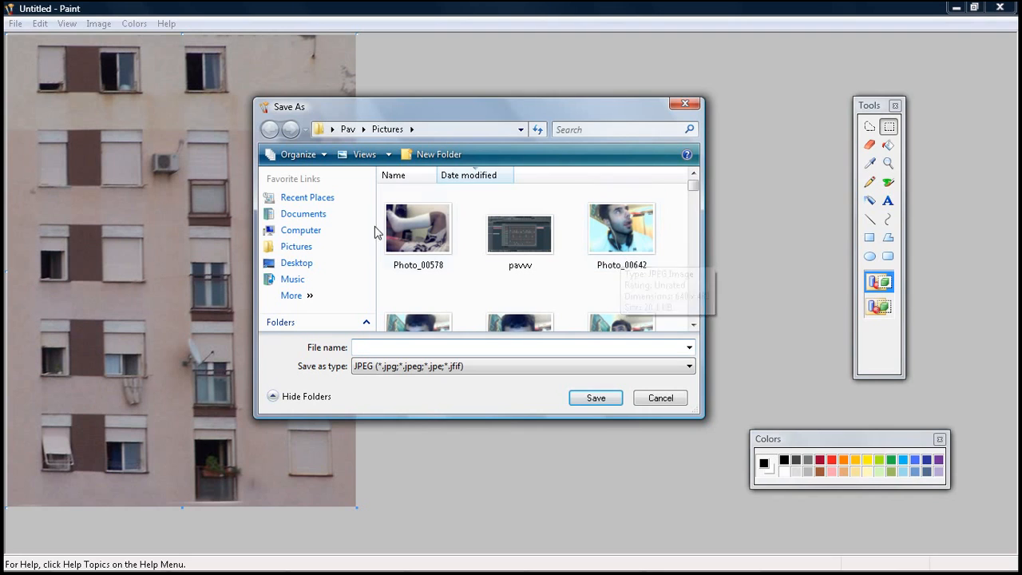
pyautogui.click(296, 263)
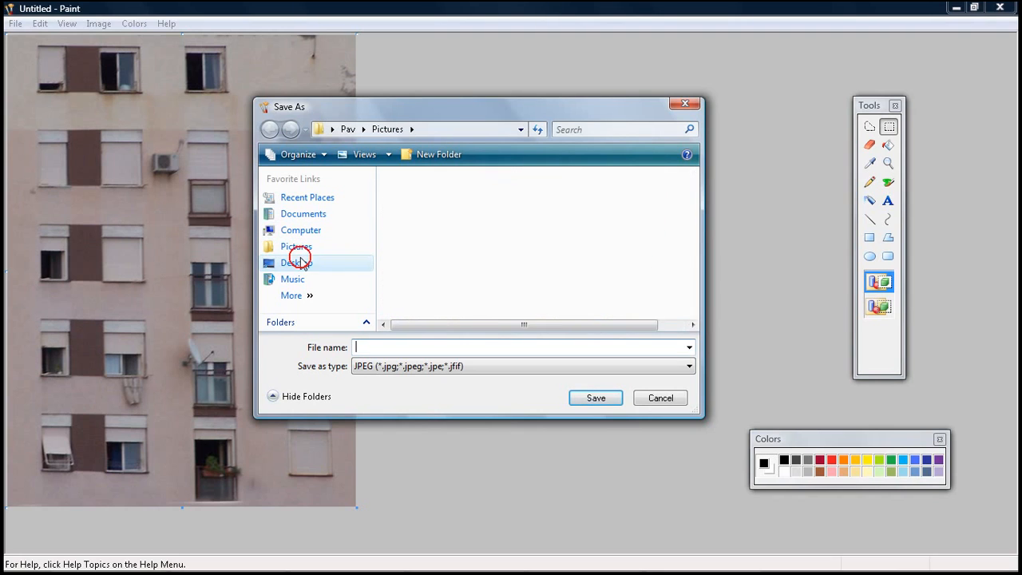
pyautogui.click(417, 343)
pyautogui.write('building1')
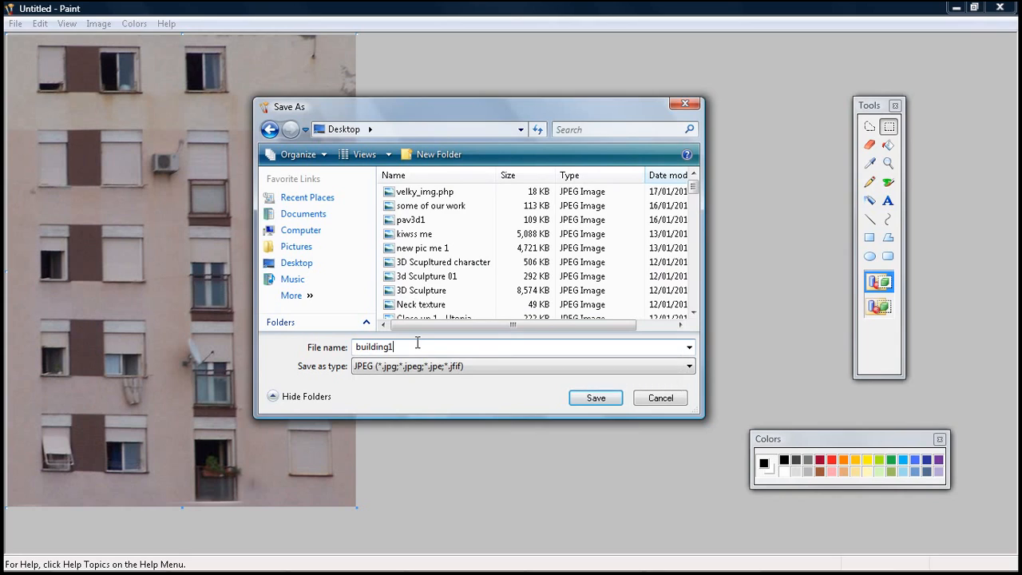
pyautogui.press('Return')
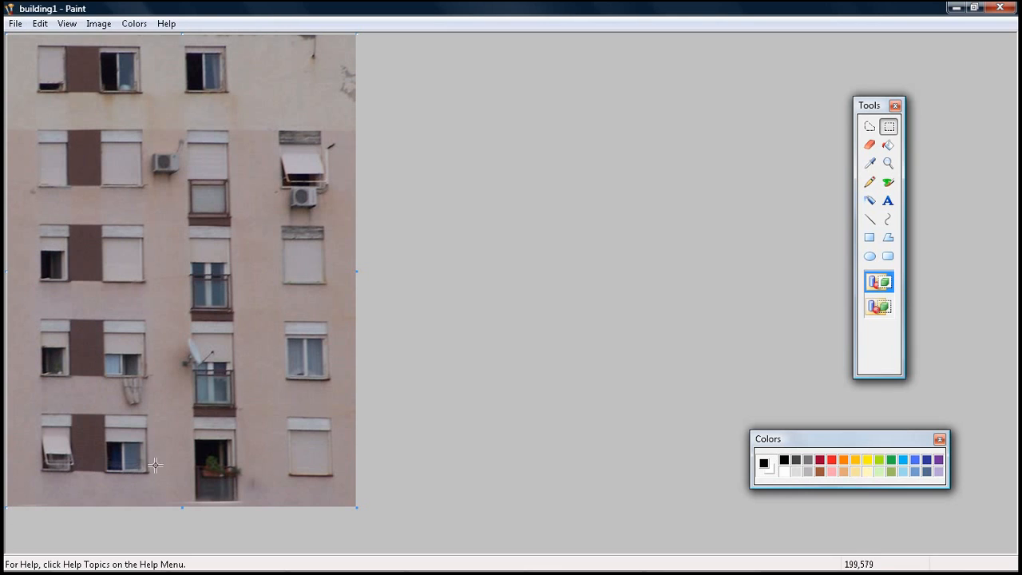
pyautogui.click(15, 24)
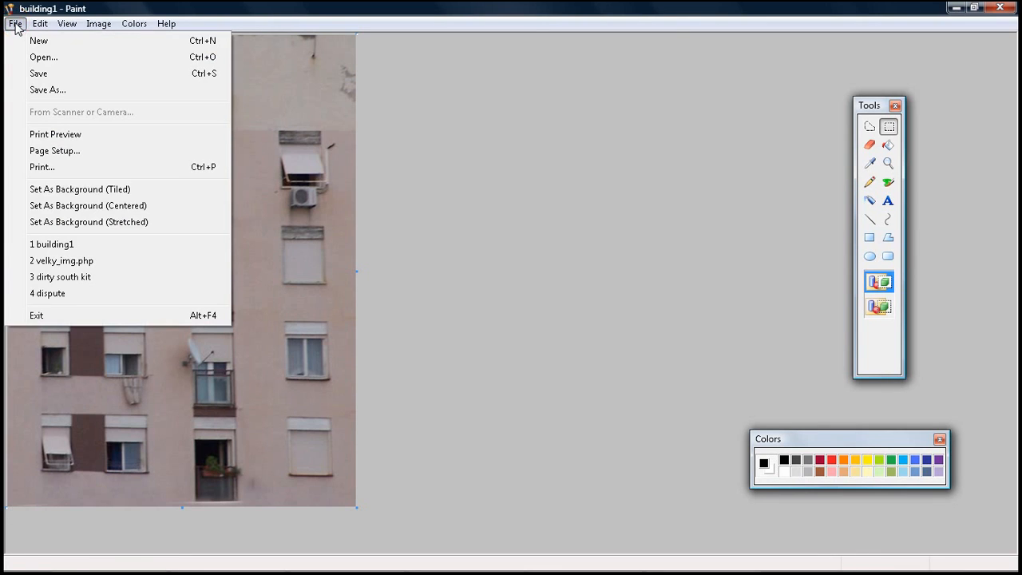
pyautogui.click(28, 5)
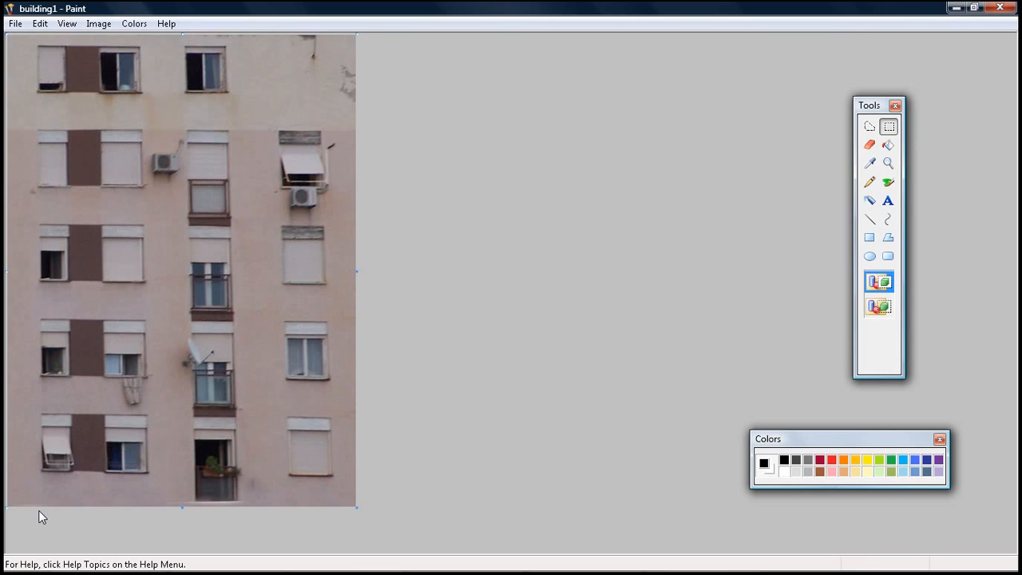
# Crop the canvas to the narrow strip of plain wall at the facade's left edge and save it to the Desktop as building1sides
pyautogui.moveTo(357, 272); pyautogui.dragTo(30, 254)
pyautogui.click(16, 23)
pyautogui.click(48, 89)
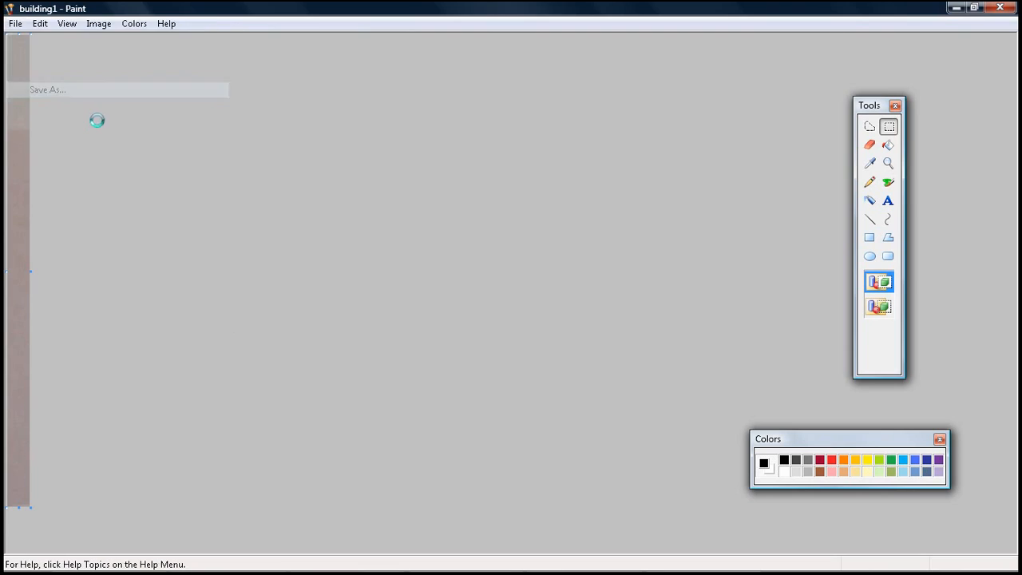
pyautogui.click(416, 191)
pyautogui.click(410, 345)
pyautogui.click(405, 347)
pyautogui.write('sid')
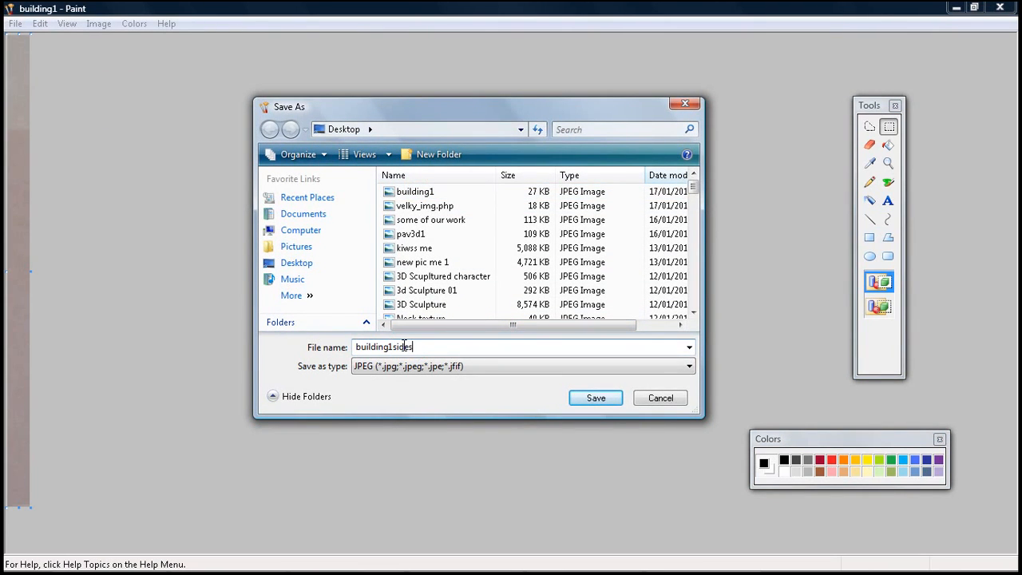
pyautogui.write('es')
pyautogui.press('Return')
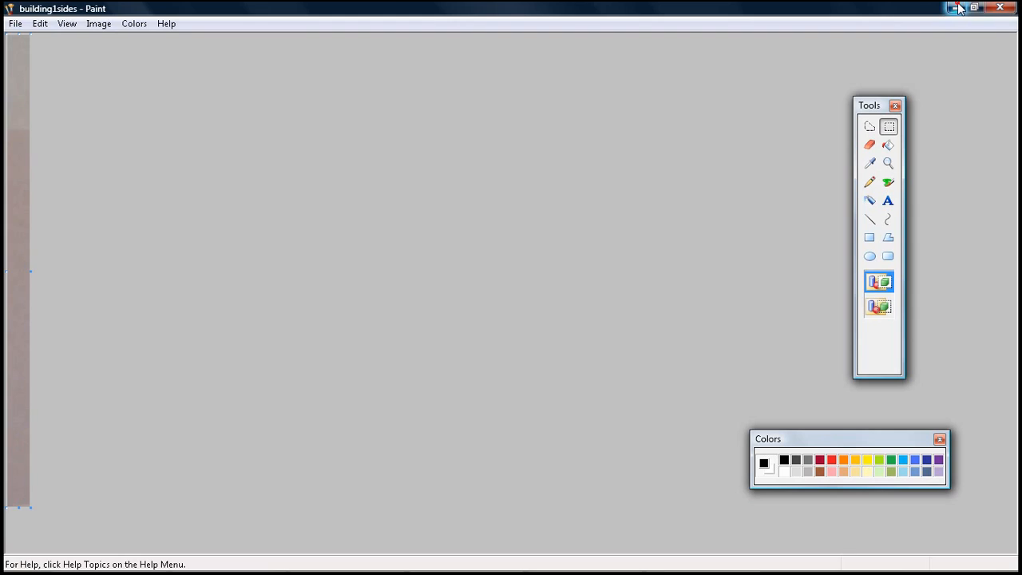
# Return to 3ds Max and convert the box to an Editable Poly
pyautogui.click(959, 8)
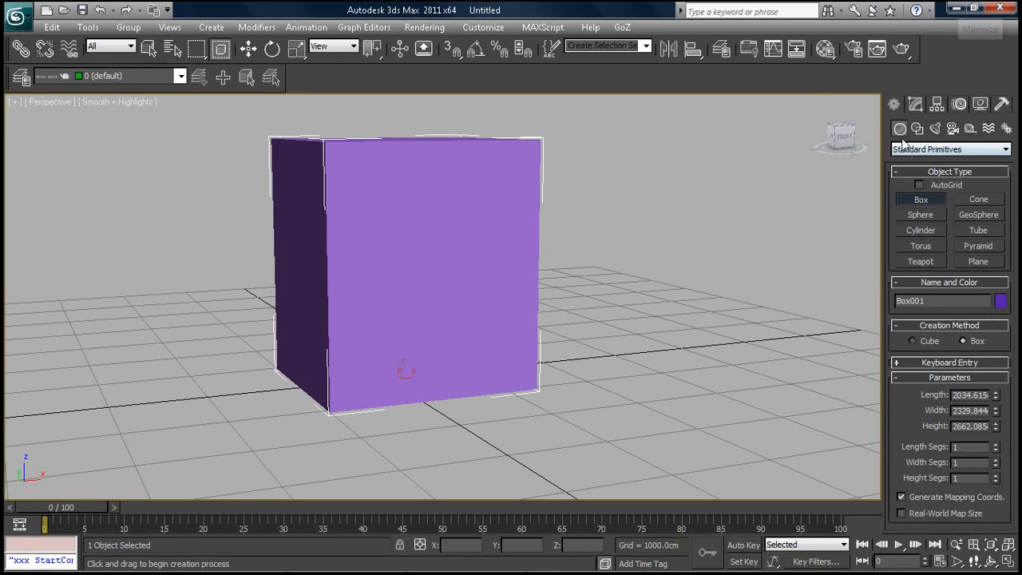
pyautogui.keyDown('alt'); pyautogui.moveTo(546, 199); pyautogui.dragTo(484, 402, button='middle'); pyautogui.keyUp('alt')
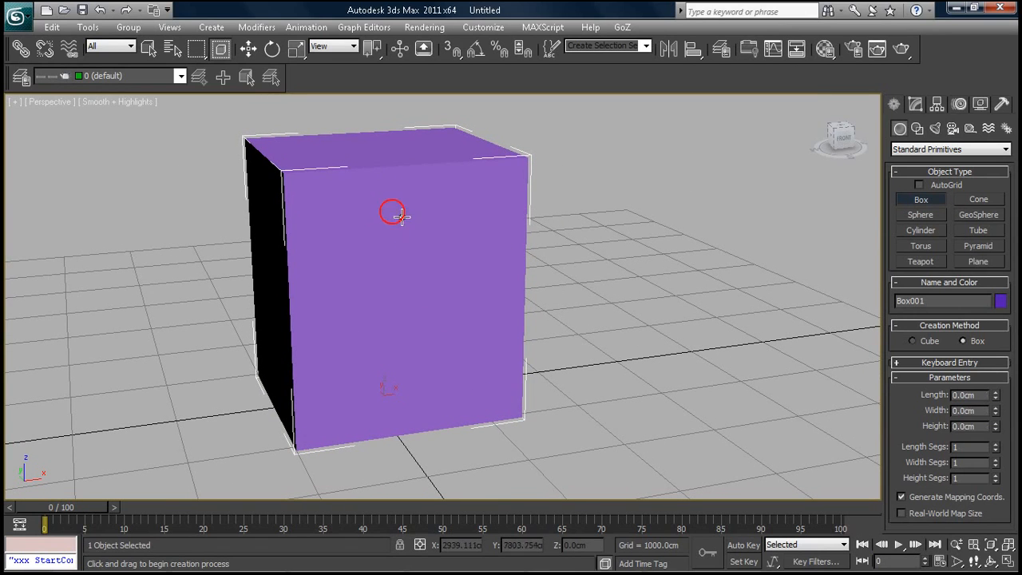
pyautogui.press('w')
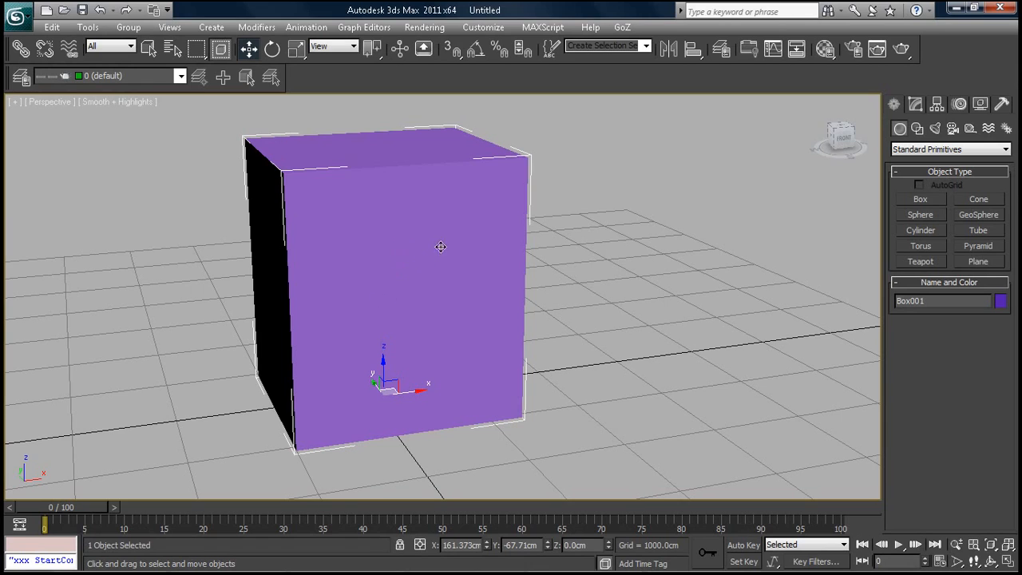
pyautogui.rightClick(420, 228)
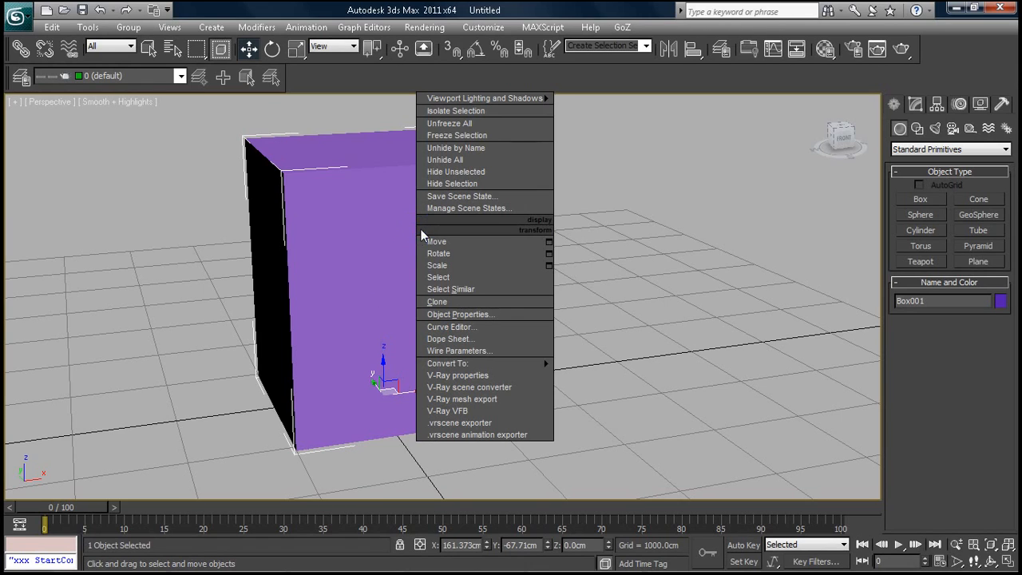
pyautogui.moveTo(473, 369)
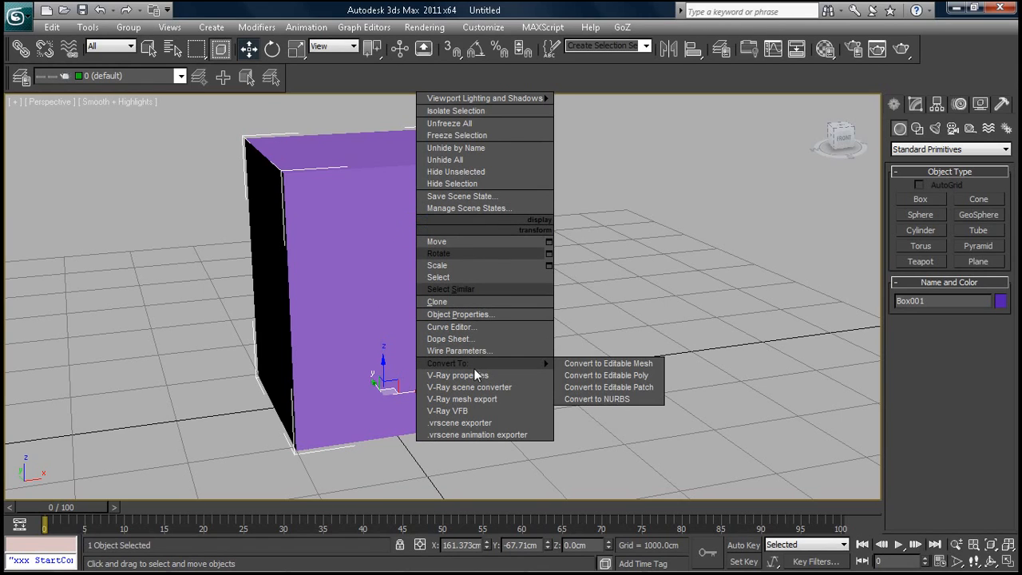
pyautogui.click(607, 375)
# Select the box's front face at polygon level
pyautogui.keyDown('alt'); pyautogui.moveTo(605, 311); pyautogui.dragTo(559, 311, button='middle'); pyautogui.keyUp('alt')
pyautogui.click(966, 314)
pyautogui.click(320, 266)
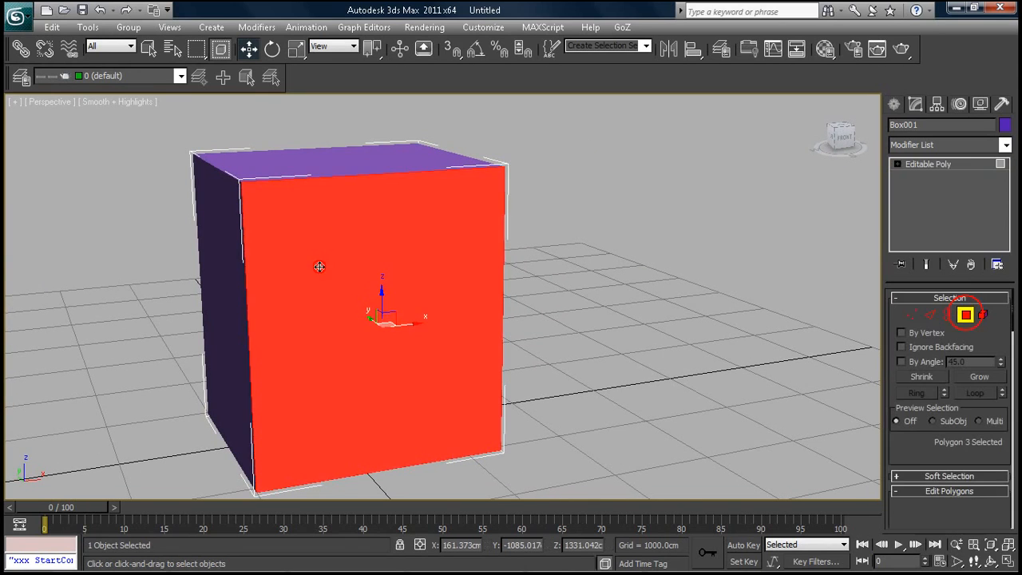
pyautogui.click(342, 169)
pyautogui.click(339, 271)
pyautogui.click(455, 272)
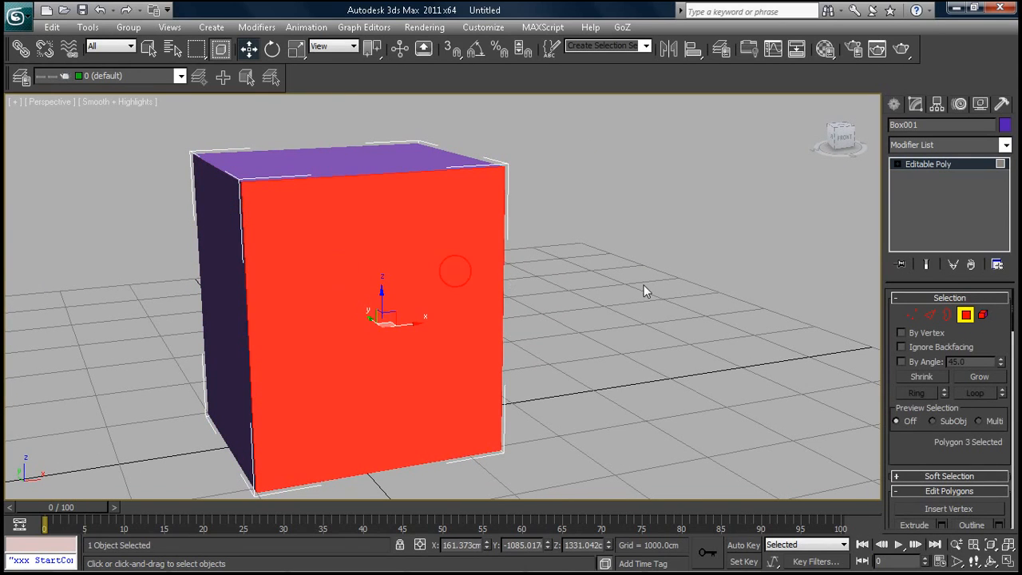
pyautogui.click(644, 284)
pyautogui.keyDown('alt'); pyautogui.moveTo(620, 310); pyautogui.dragTo(610, 256, button='middle'); pyautogui.keyUp('alt')
pyautogui.click(370, 235)
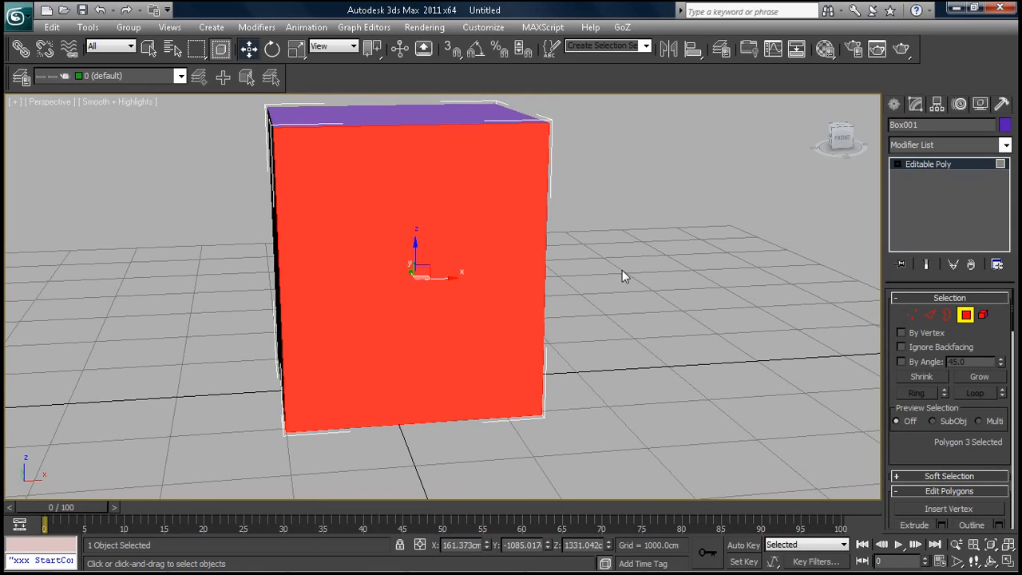
# Select the whole box at element level, assign the plain grey 02 - Default material to it and clear the selection
pyautogui.click(983, 315)
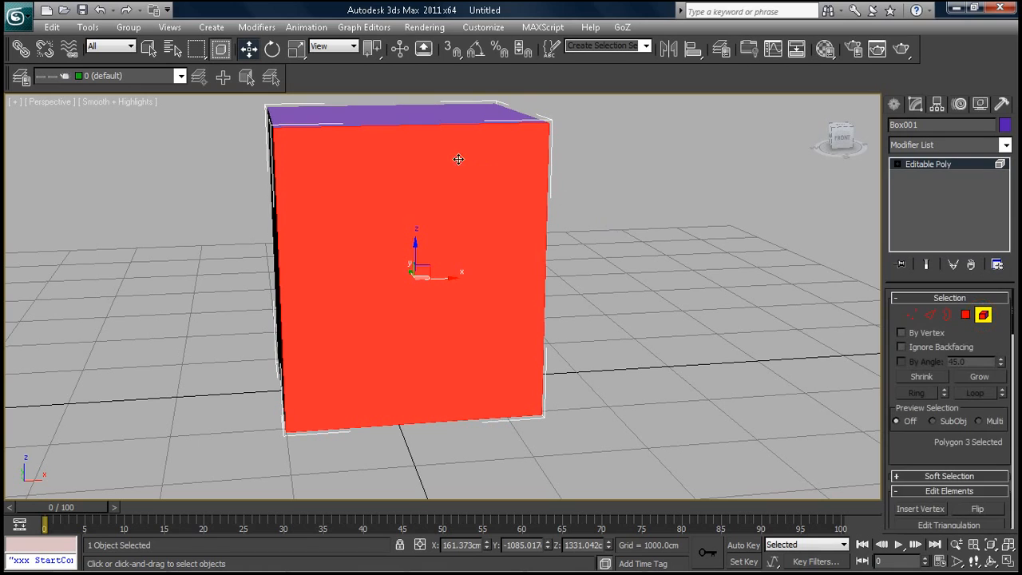
pyautogui.click(457, 157)
pyautogui.press('m')
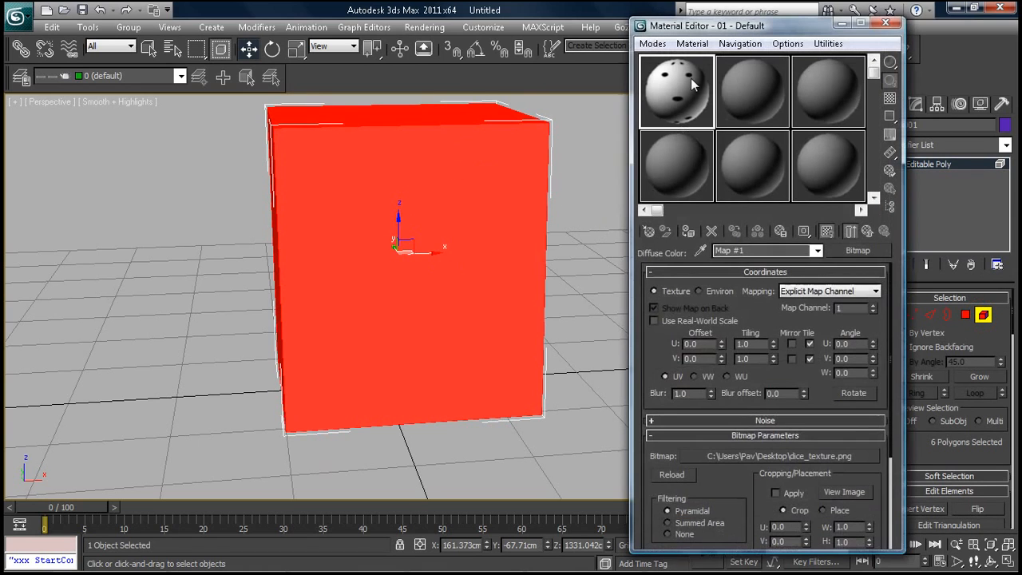
pyautogui.click(757, 94)
pyautogui.moveTo(757, 94); pyautogui.dragTo(498, 199)
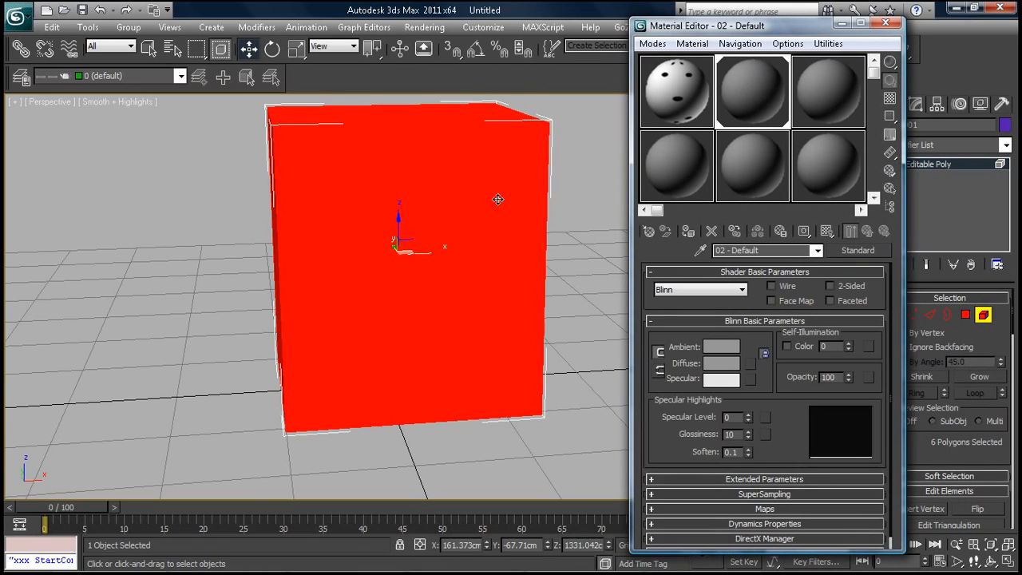
pyautogui.click(600, 128)
pyautogui.click(761, 84)
pyautogui.click(407, 158)
pyautogui.click(582, 140)
# Render the perspective view to check the grey box, and close the render and the Material Editor
pyautogui.hotkey('shift', 'q')
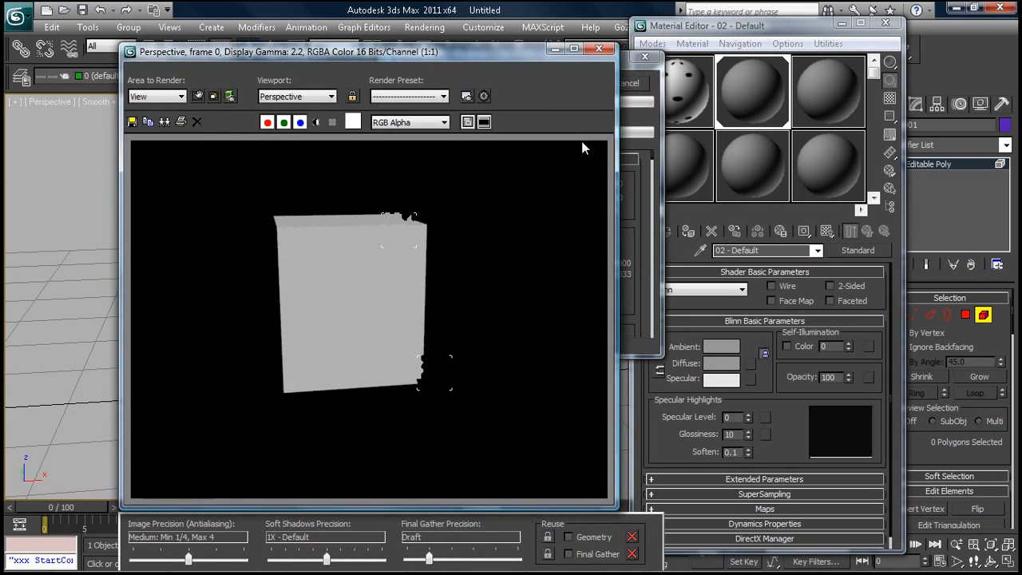
pyautogui.click(599, 48)
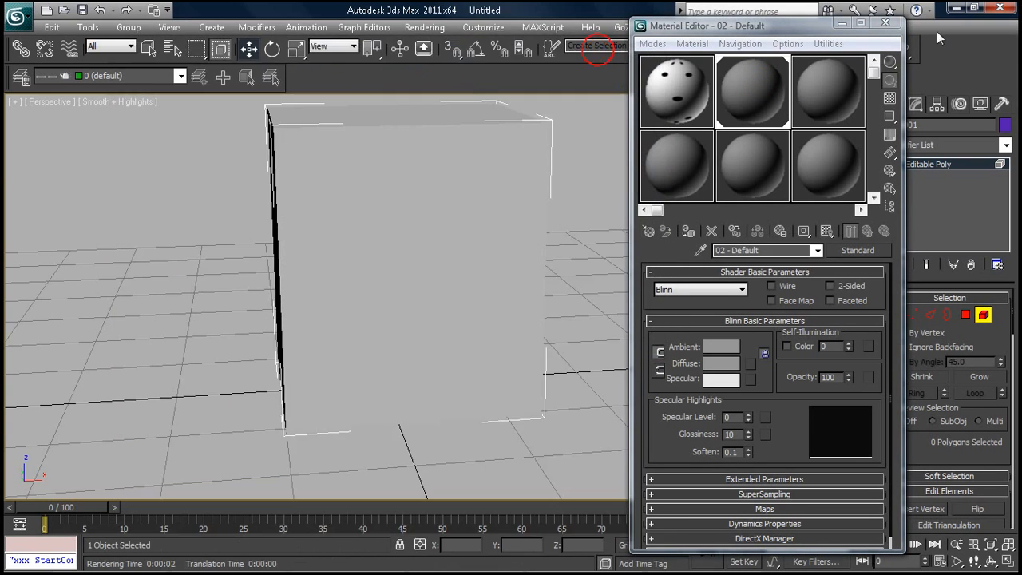
pyautogui.click(886, 23)
# Reopen the Material Editor and choose a Bitmap map for the diffuse colour of the 03 - Default material
pyautogui.press('m')
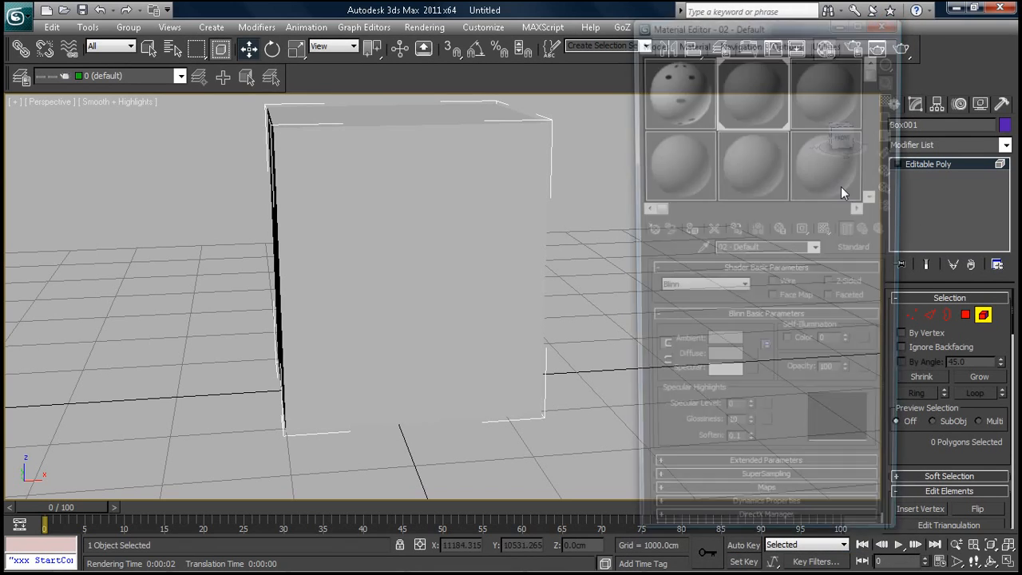
pyautogui.click(829, 92)
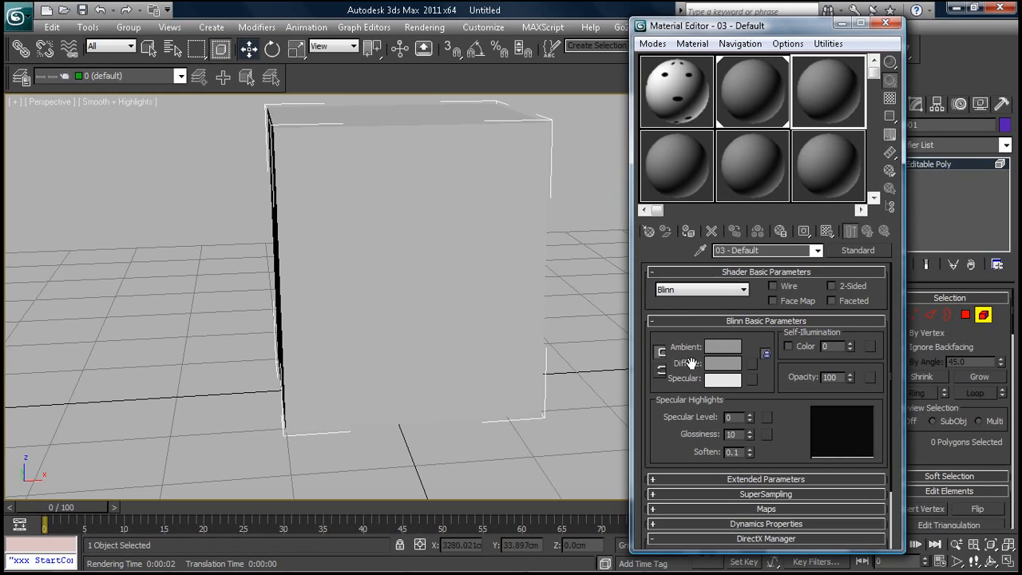
pyautogui.click(752, 364)
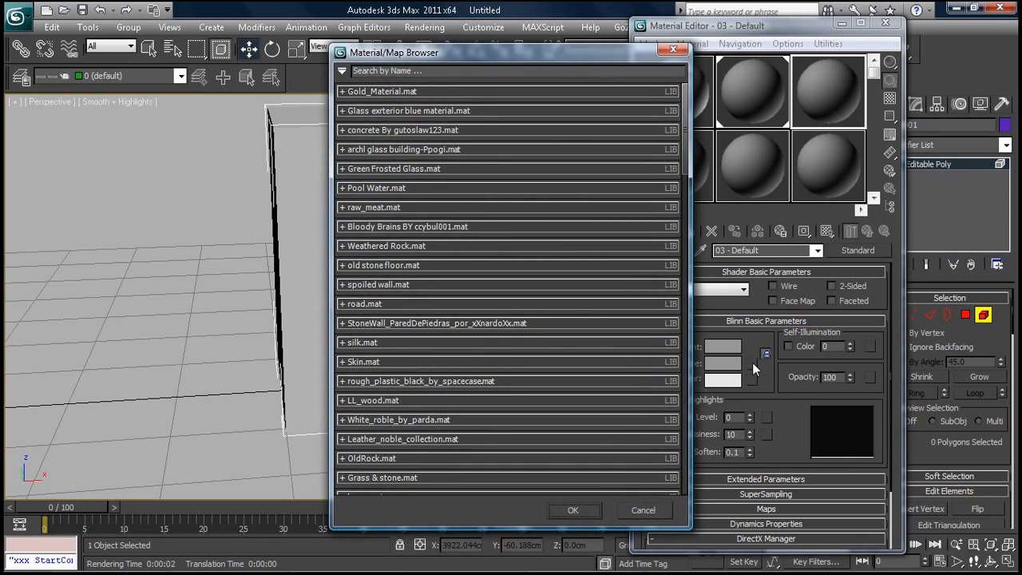
pyautogui.click(341, 74)
pyautogui.click(341, 72)
pyautogui.click(356, 71)
pyautogui.write('bit')
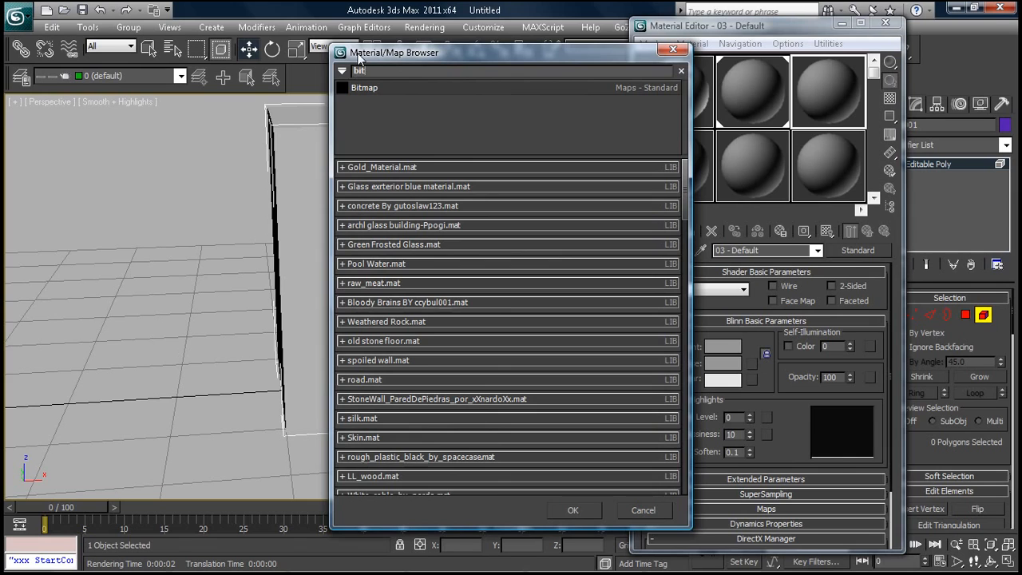
pyautogui.doubleClick(411, 87)
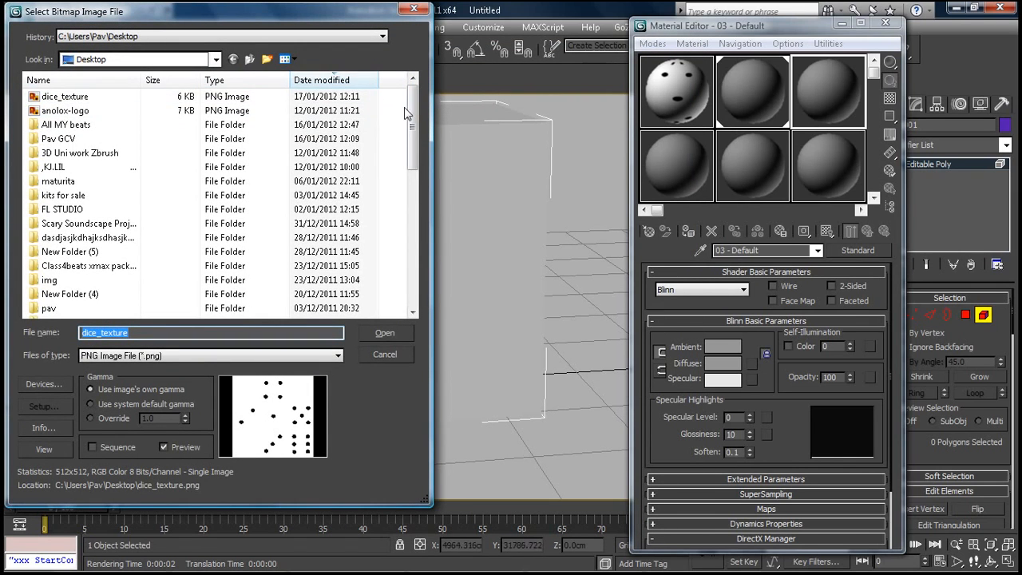
# Show all image formats and load the building1 JPEG from the Desktop as the bitmap
pyautogui.moveTo(410, 112); pyautogui.dragTo(422, 273)
pyautogui.click(201, 353)
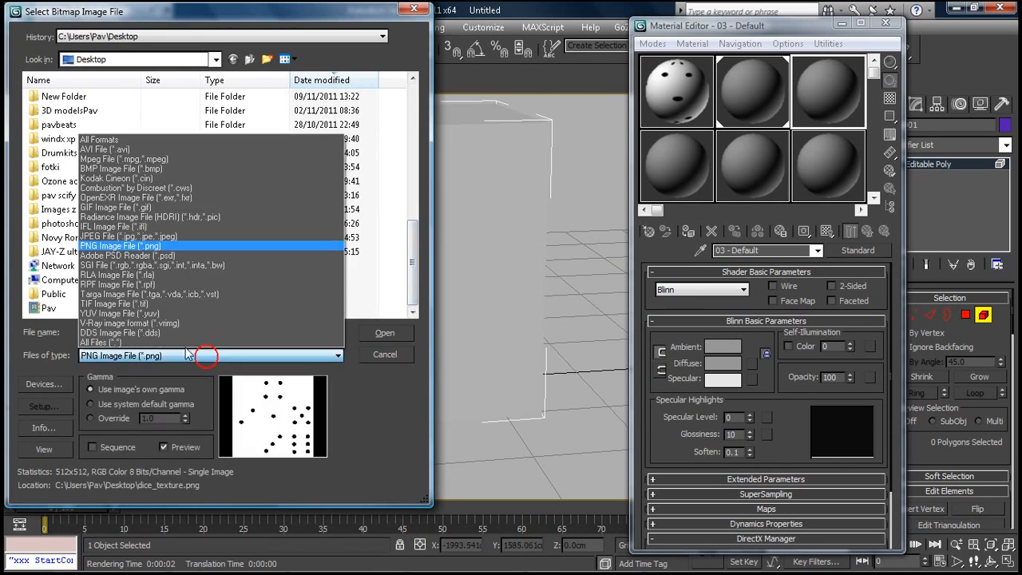
pyautogui.click(123, 139)
pyautogui.moveTo(412, 165); pyautogui.dragTo(413, 119)
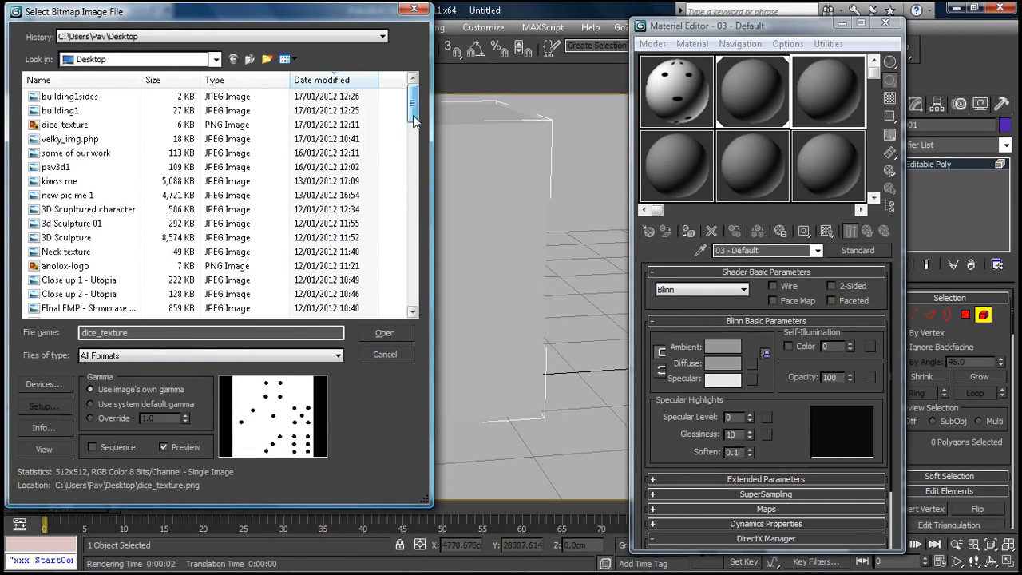
pyautogui.click(64, 110)
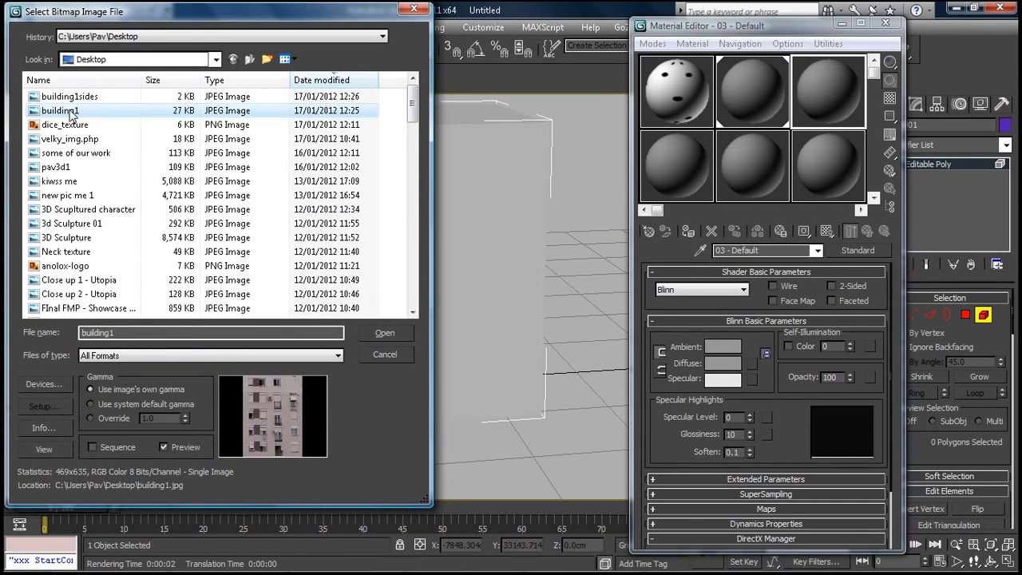
pyautogui.doubleClick(64, 110)
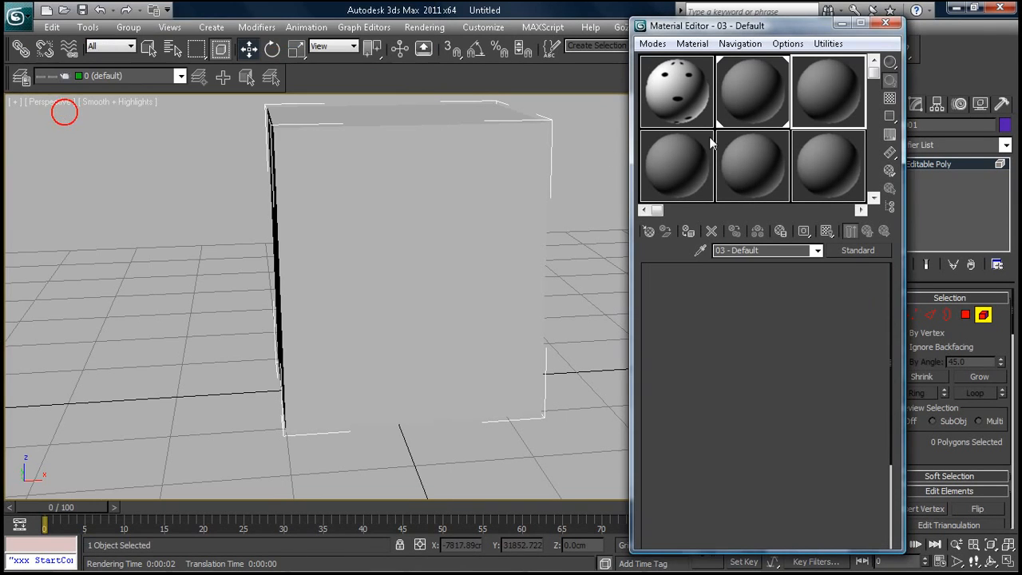
# Assign the building1 material to the whole box and show its map in the viewport
pyautogui.click(840, 94)
pyautogui.moveTo(833, 118); pyautogui.dragTo(392, 240)
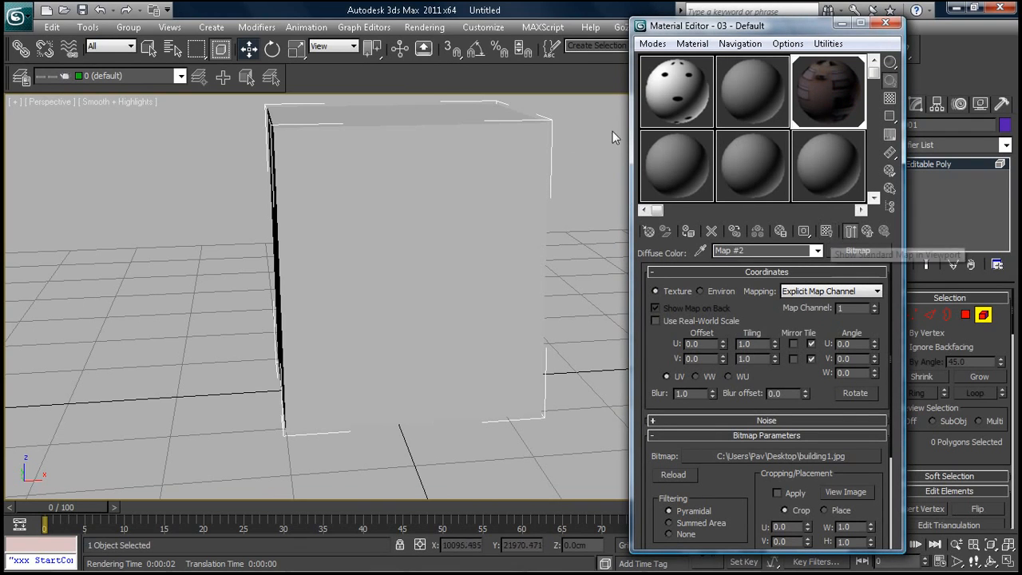
pyautogui.keyDown('alt'); pyautogui.moveTo(421, 232); pyautogui.dragTo(475, 242, button='middle'); pyautogui.keyUp('alt')
pyautogui.moveTo(327, 242); pyautogui.dragTo(551, 297, button='middle')
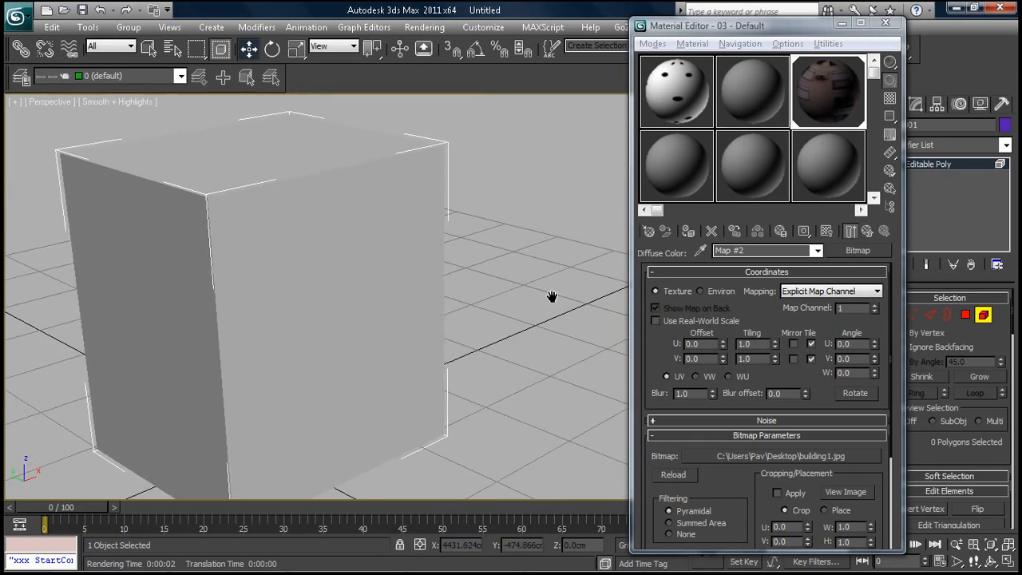
pyautogui.scroll(-2, 554, 296)
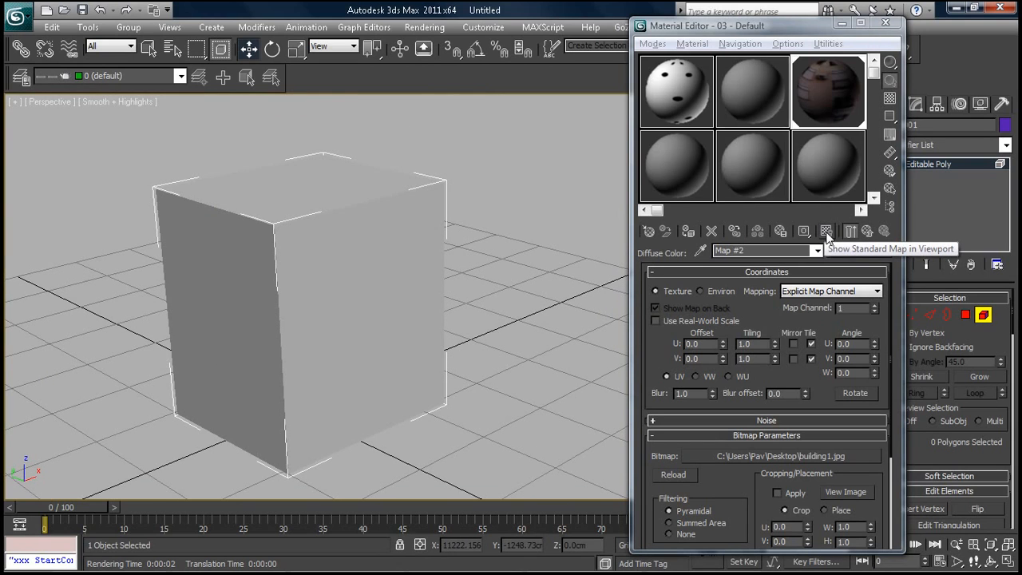
pyautogui.click(826, 231)
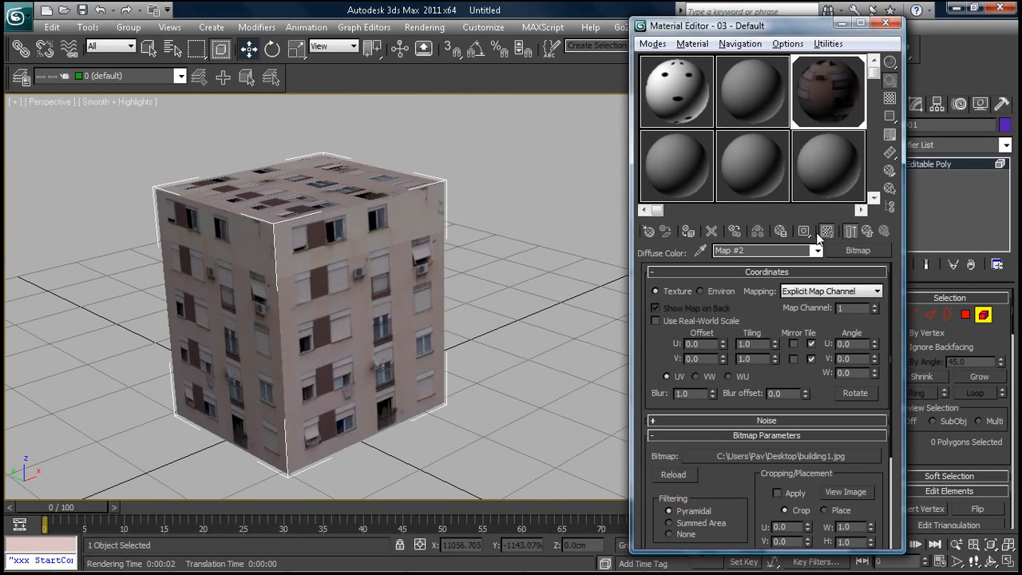
pyautogui.moveTo(447, 238)
pyautogui.keyDown('alt'); pyautogui.mouseDown(button='middle')
pyautogui.moveTo(391, 236)
pyautogui.moveTo(452, 231)
pyautogui.mouseUp(button='middle'); pyautogui.keyUp('alt')
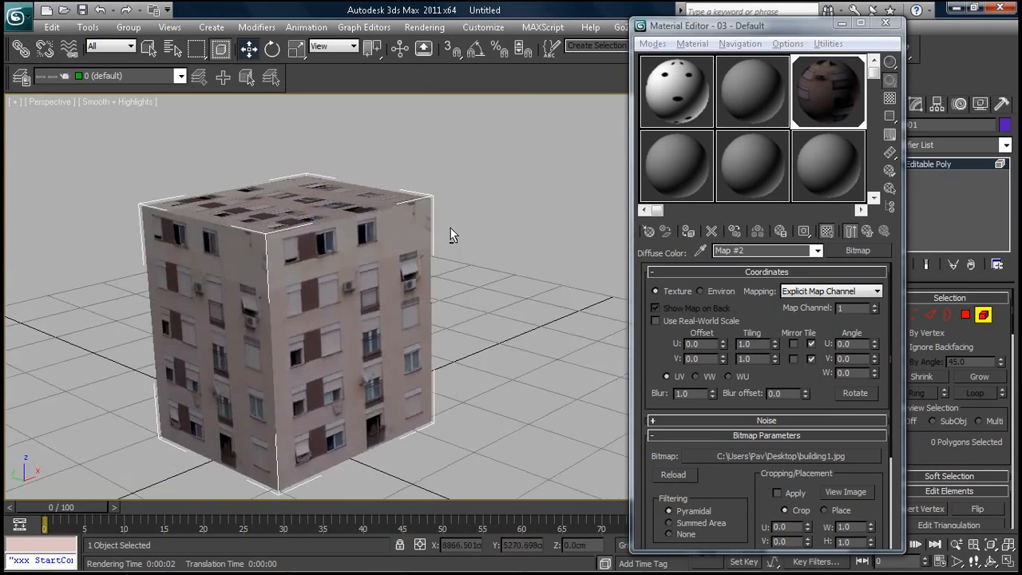
# Toggle the material's viewport map display off and on twice to compare the two states
pyautogui.click(826, 231)
pyautogui.click(828, 233)
pyautogui.click(829, 233)
pyautogui.click(828, 233)
# Render the textured building from an angle showing two walls, and close the render
pyautogui.keyDown('alt'); pyautogui.moveTo(393, 298); pyautogui.dragTo(513, 238, button='middle'); pyautogui.keyUp('alt')
pyautogui.hotkey('shift', 'q')
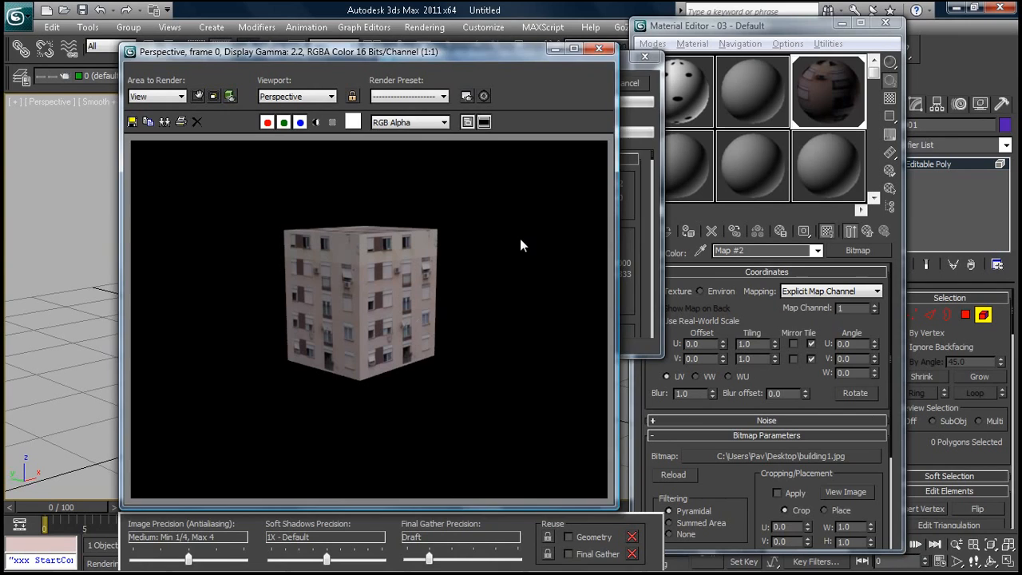
pyautogui.click(598, 48)
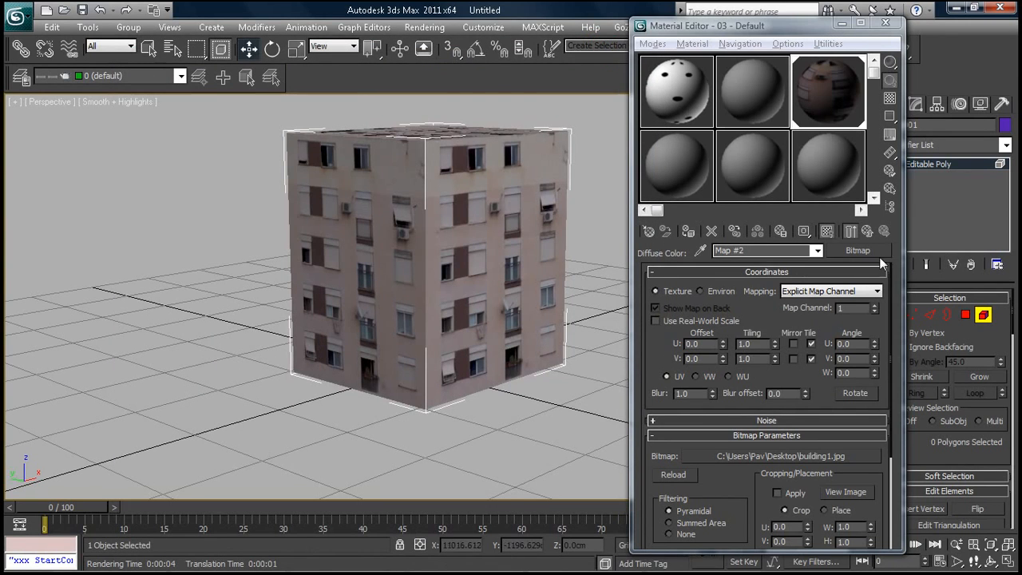
# Shift the Material Editor over and assign the plain grey 02 - Default material back to the whole box
pyautogui.moveTo(735, 32); pyautogui.dragTo(607, 37)
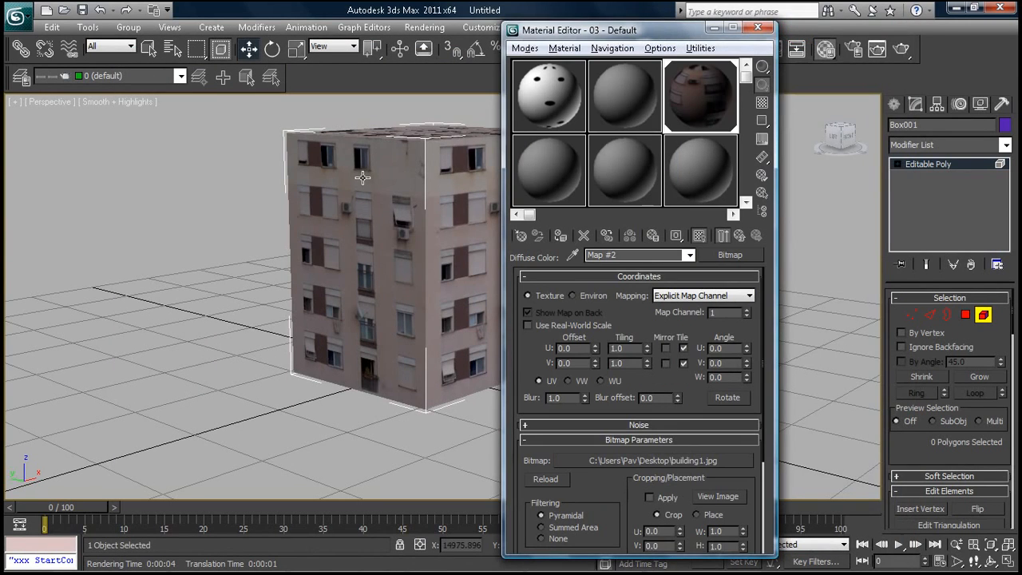
pyautogui.keyDown('alt'); pyautogui.moveTo(388, 185); pyautogui.dragTo(287, 274, button='middle'); pyautogui.keyUp('alt')
pyautogui.keyDown('alt'); pyautogui.moveTo(289, 325); pyautogui.dragTo(369, 204, button='middle'); pyautogui.keyUp('alt')
pyautogui.keyDown('alt'); pyautogui.moveTo(380, 266); pyautogui.dragTo(455, 269, button='middle'); pyautogui.keyUp('alt')
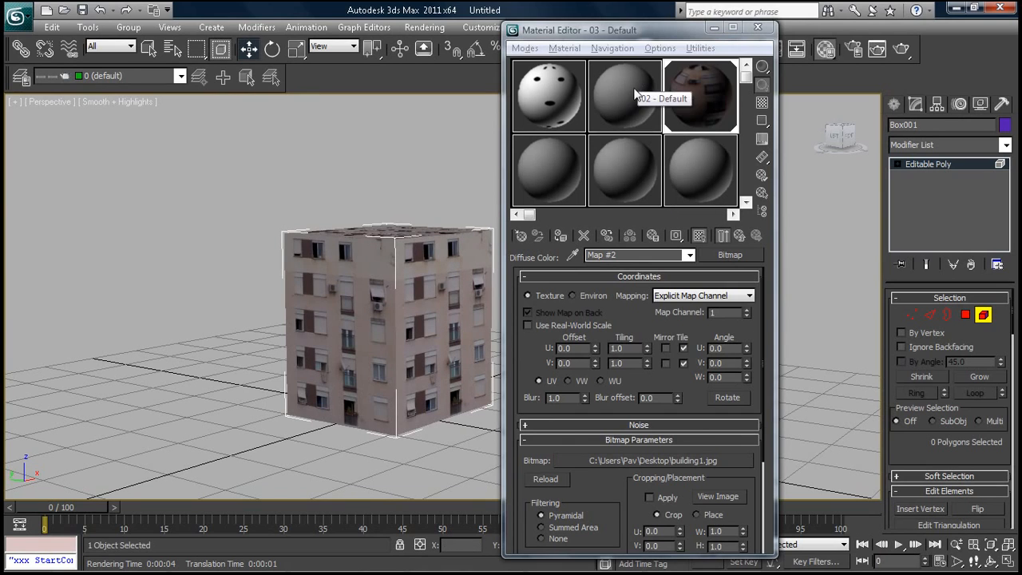
pyautogui.moveTo(633, 96); pyautogui.dragTo(445, 263)
pyautogui.keyDown('alt'); pyautogui.moveTo(445, 263); pyautogui.dragTo(372, 257, button='middle'); pyautogui.keyUp('alt')
# Select only the box's front face at polygon level and assign the building1 facade material to it
pyautogui.click(965, 315)
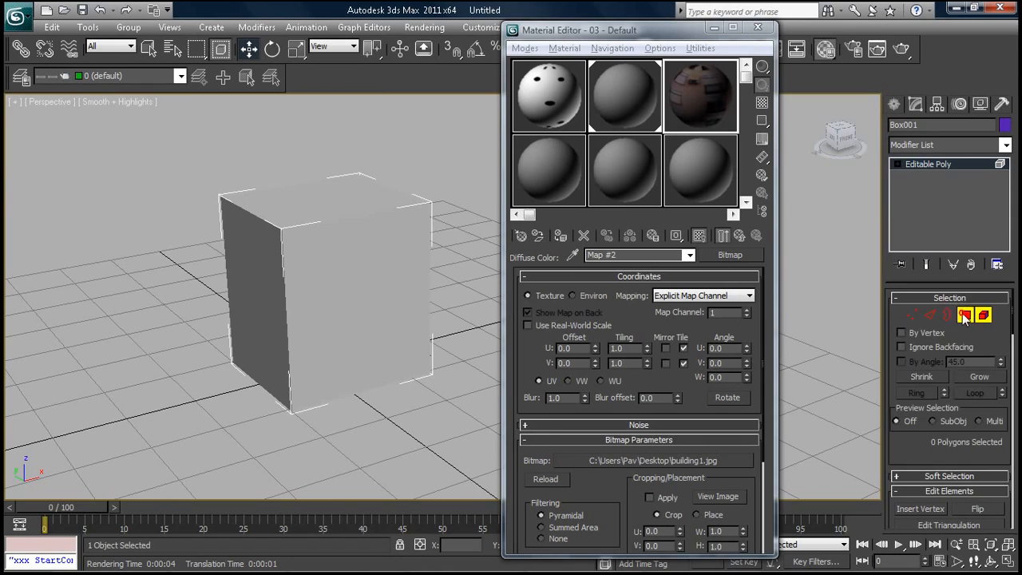
pyautogui.click(372, 252)
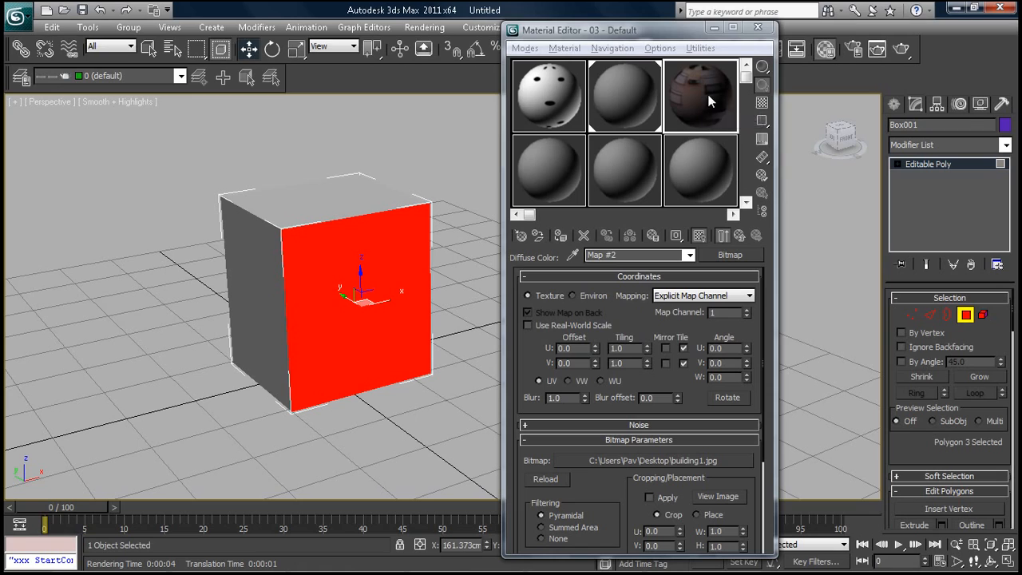
pyautogui.moveTo(713, 102); pyautogui.dragTo(368, 271)
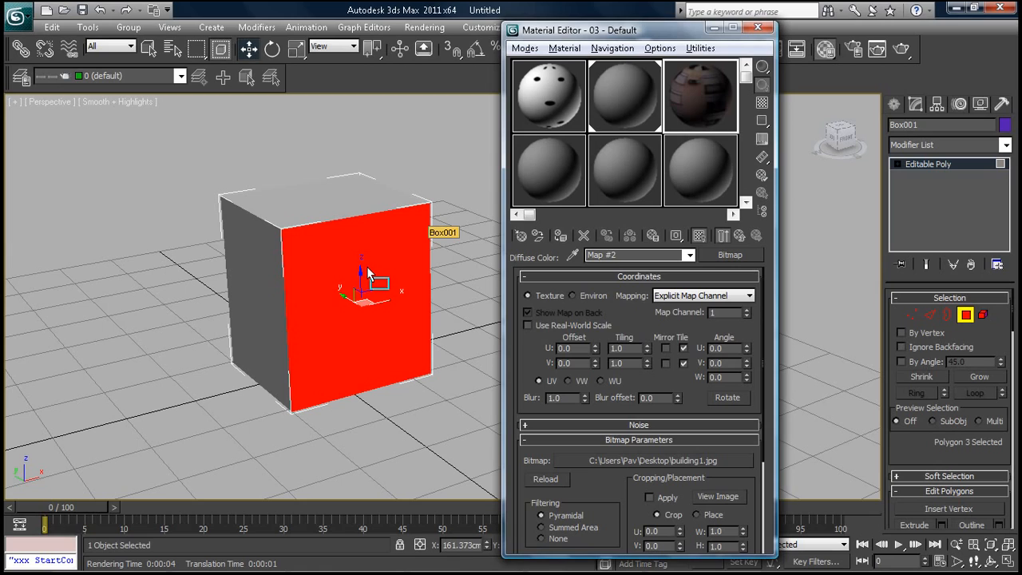
pyautogui.moveTo(429, 249); pyautogui.dragTo(374, 289)
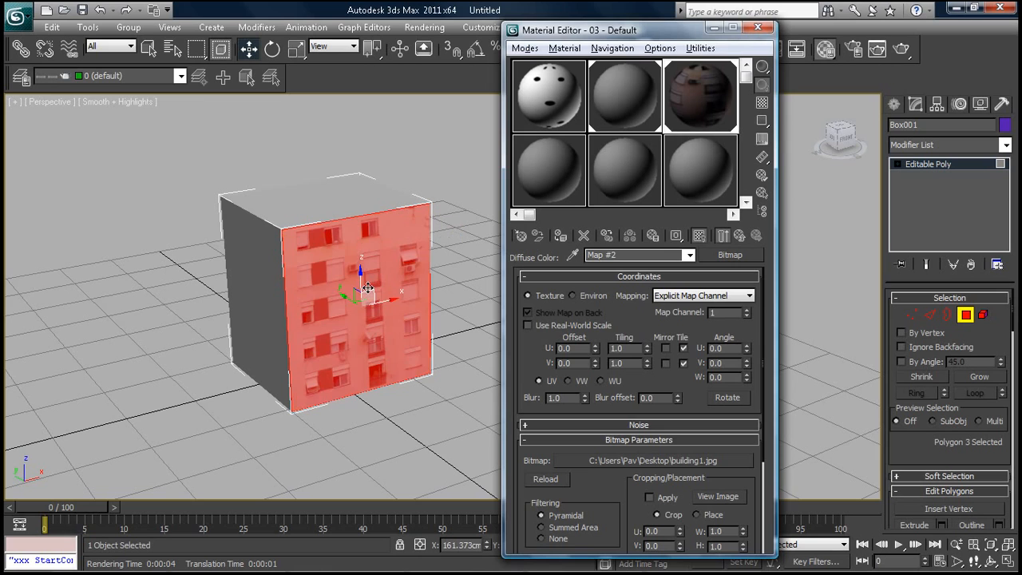
# Deselect the front face, render the box with its building1 facade, and close the render
pyautogui.click(456, 159)
pyautogui.click(353, 252)
pyautogui.click(456, 164)
pyautogui.moveTo(361, 298); pyautogui.dragTo(464, 270, button='middle')
pyautogui.moveTo(352, 277); pyautogui.dragTo(374, 319, button='middle')
pyautogui.scroll(3, 375, 319)
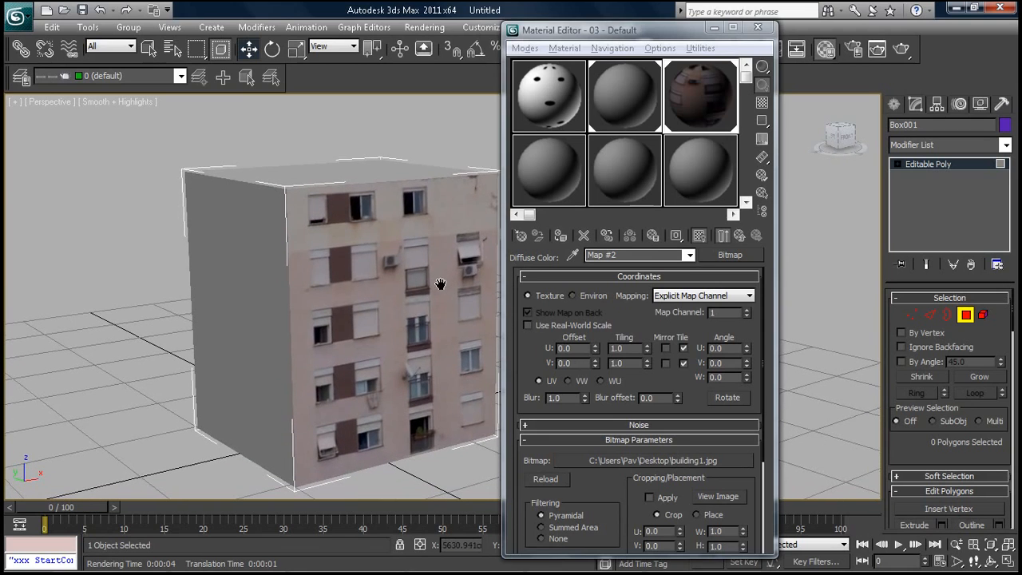
pyautogui.hotkey('shift', 'q')
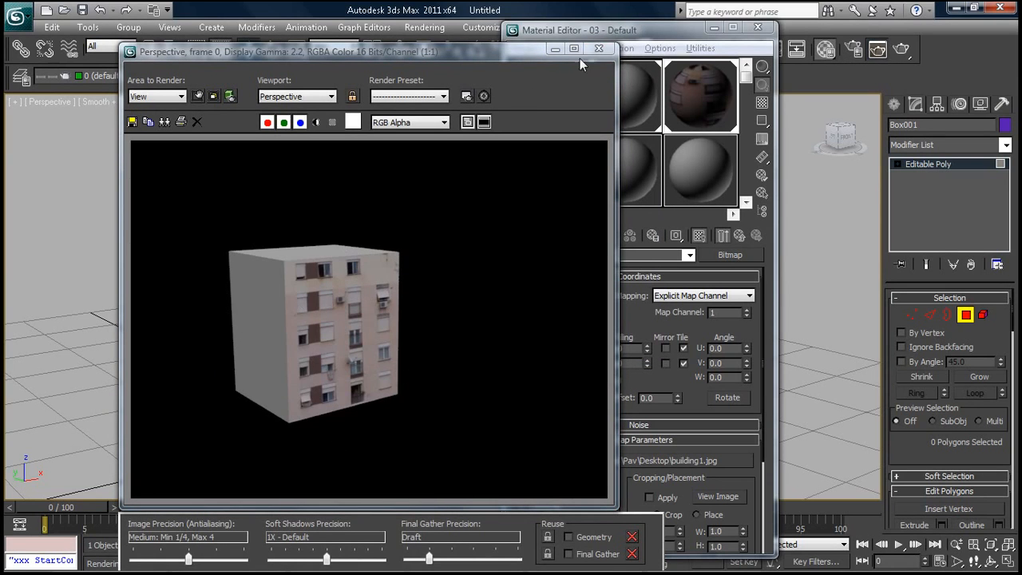
pyautogui.click(599, 49)
# Shift the Material Editor aside and select only the blank side face next to the facade
pyautogui.moveTo(693, 34); pyautogui.dragTo(832, 32)
pyautogui.keyDown('alt'); pyautogui.moveTo(344, 240); pyautogui.dragTo(544, 263, button='middle'); pyautogui.keyUp('alt')
pyautogui.scroll(-3, 410, 275)
pyautogui.click(410, 274)
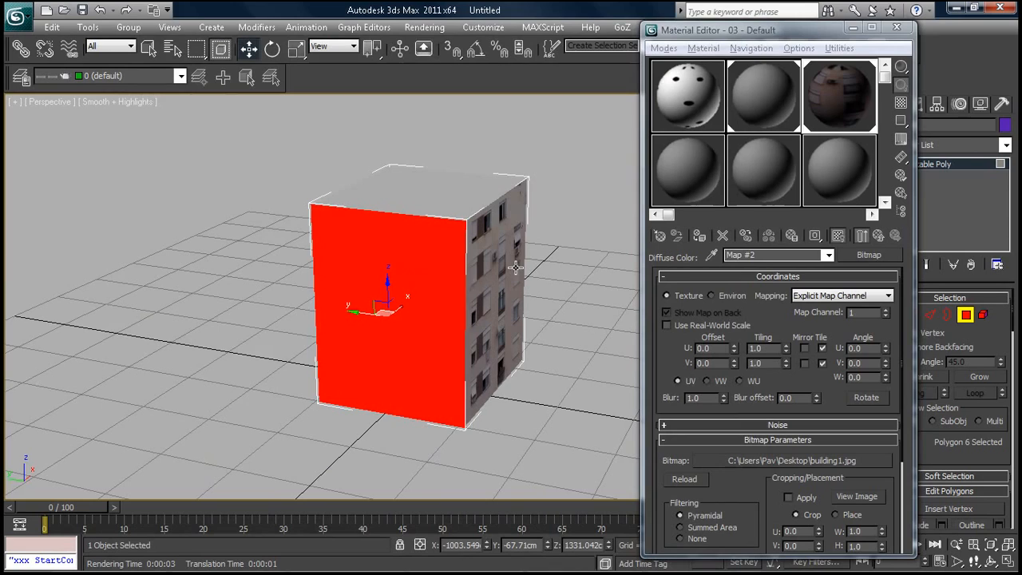
# Load building1sides.jpg as the Bitmap diffuse map of the 07 - Default material and assign it to the selected side face
pyautogui.click(677, 160)
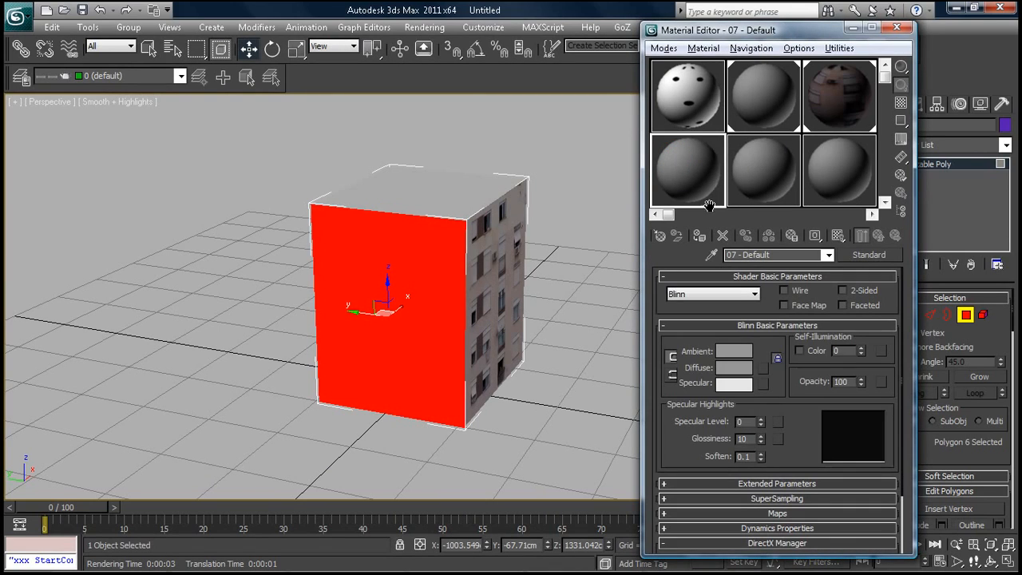
pyautogui.click(776, 360)
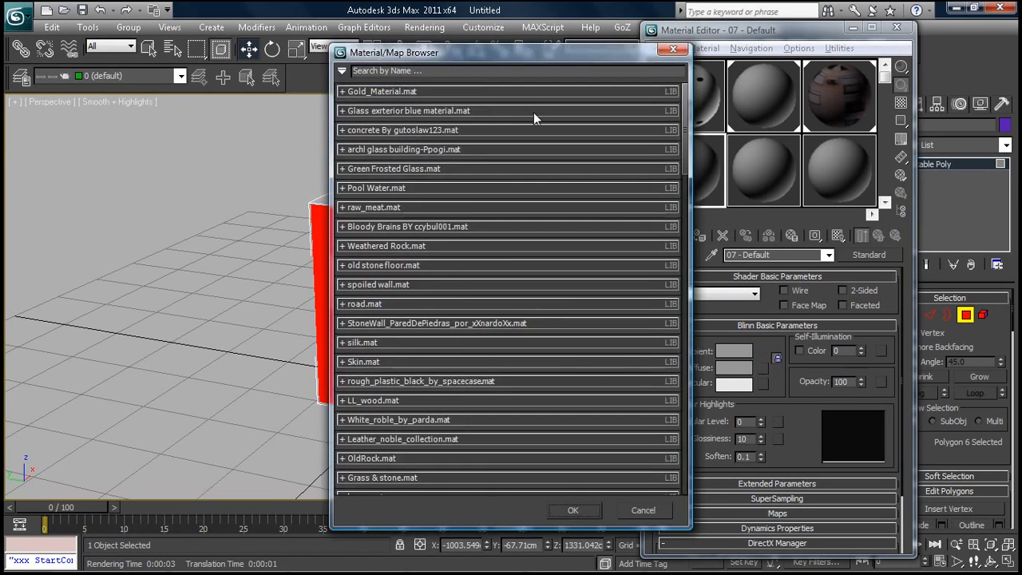
pyautogui.click(431, 71)
pyautogui.write('bit')
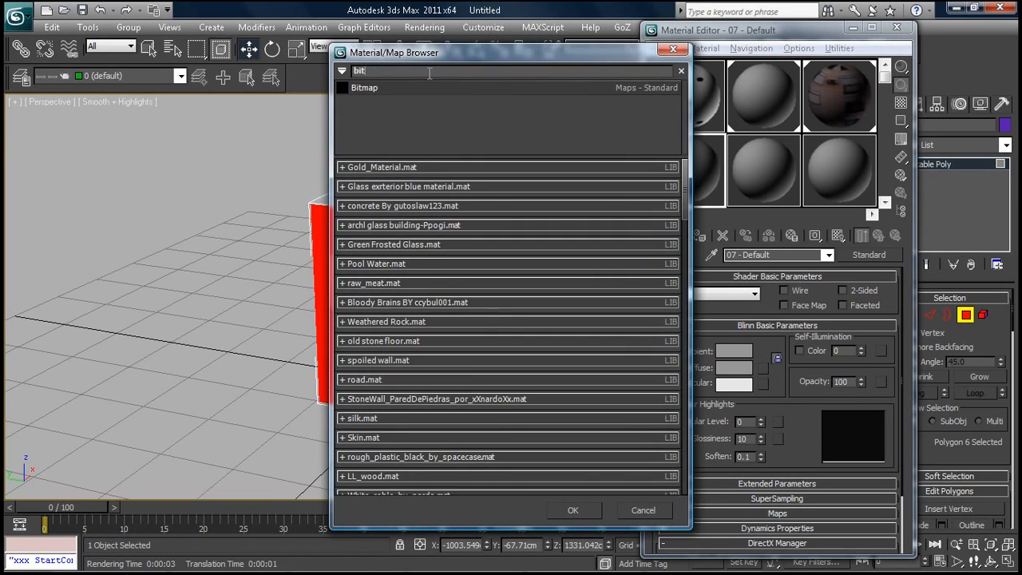
pyautogui.doubleClick(410, 91)
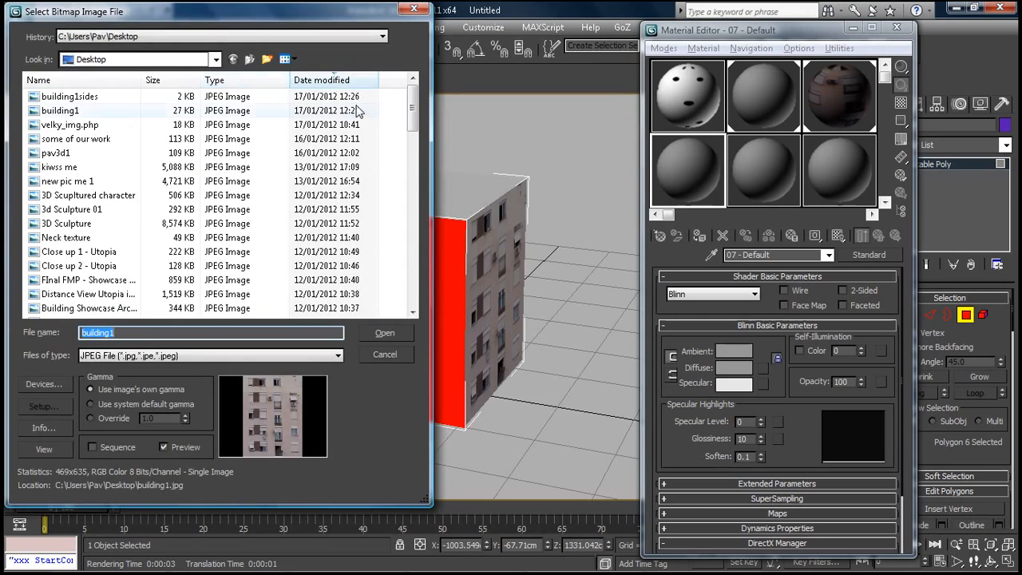
pyautogui.click(215, 59)
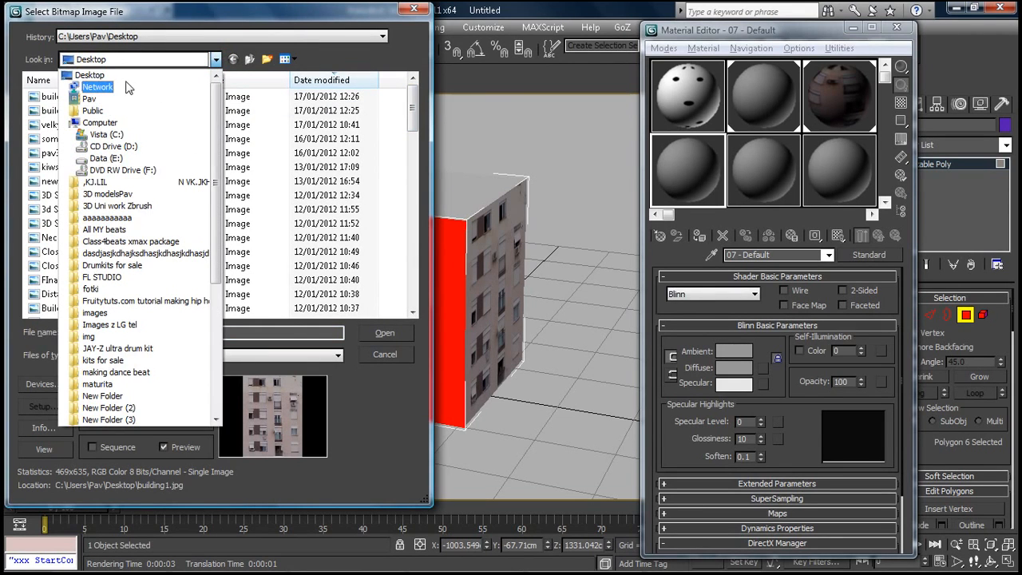
pyautogui.click(89, 75)
pyautogui.doubleClick(82, 102)
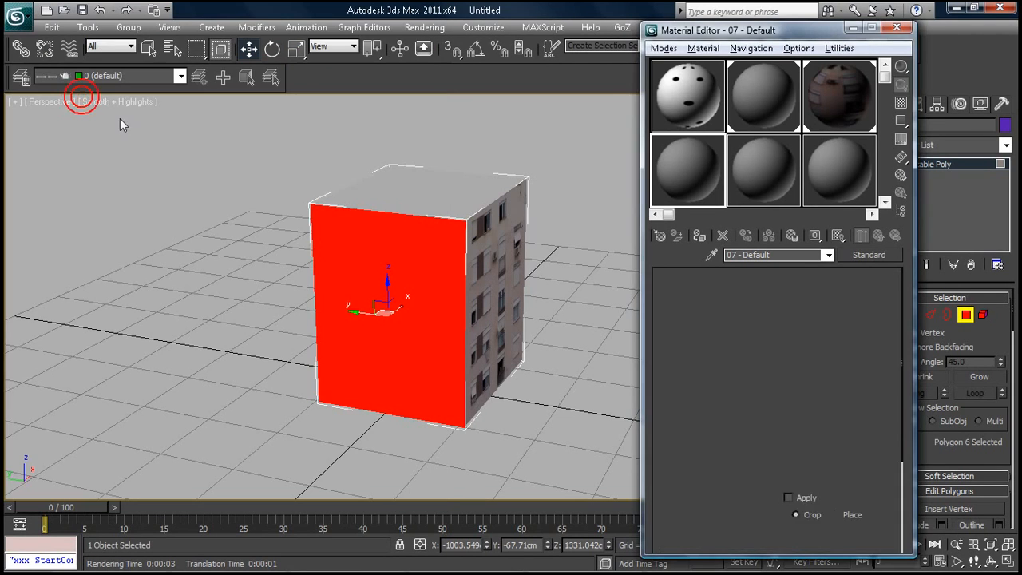
pyautogui.moveTo(685, 168); pyautogui.dragTo(431, 279)
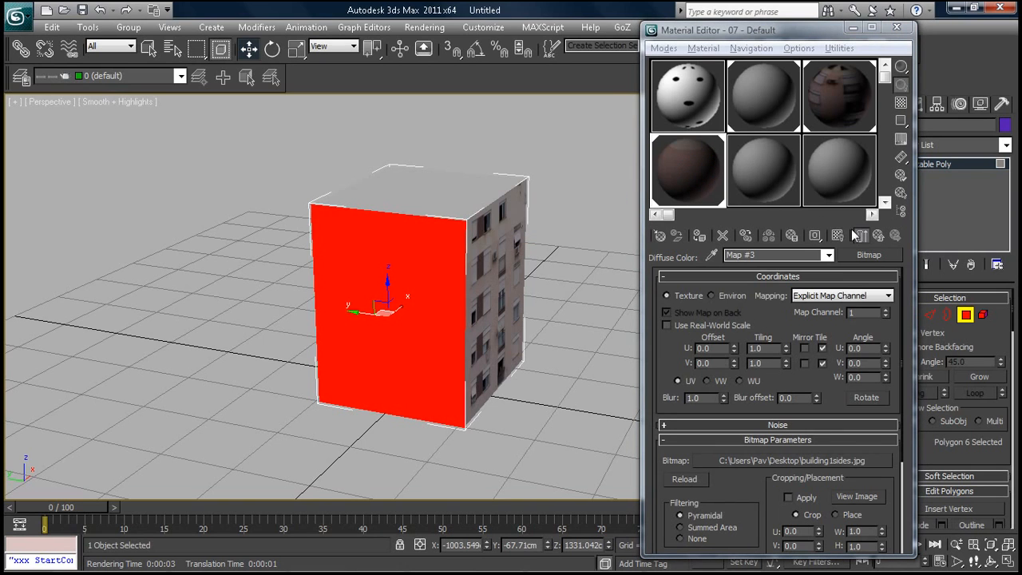
# Add the other two blank walls of the box to the face selection
pyautogui.keyDown('alt'); pyautogui.moveTo(341, 309); pyautogui.dragTo(457, 306, button='middle'); pyautogui.keyUp('alt')
pyautogui.keyDown('ctrl'); pyautogui.click(335, 301); pyautogui.keyUp('ctrl')
pyautogui.keyDown('alt'); pyautogui.moveTo(324, 301); pyautogui.dragTo(412, 331, button='middle'); pyautogui.keyUp('alt')
pyautogui.keyDown('ctrl'); pyautogui.click(423, 300); pyautogui.keyUp('ctrl')
pyautogui.keyDown('alt'); pyautogui.moveTo(571, 297); pyautogui.dragTo(433, 317, button='middle'); pyautogui.keyUp('alt')
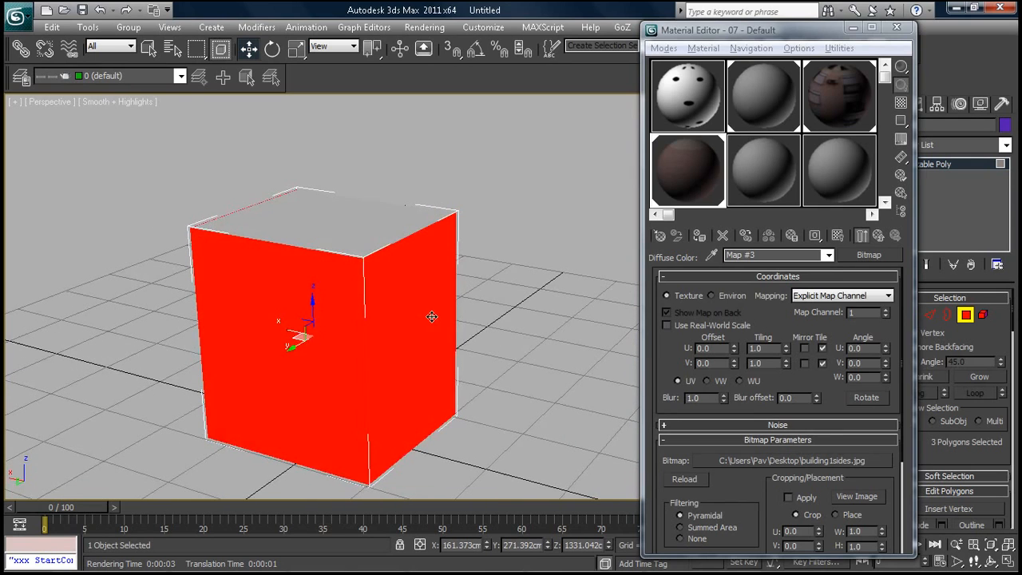
# Rebuild the selection of the three blank walls one by one, removing and re-adding the last wall
pyautogui.click(432, 317)
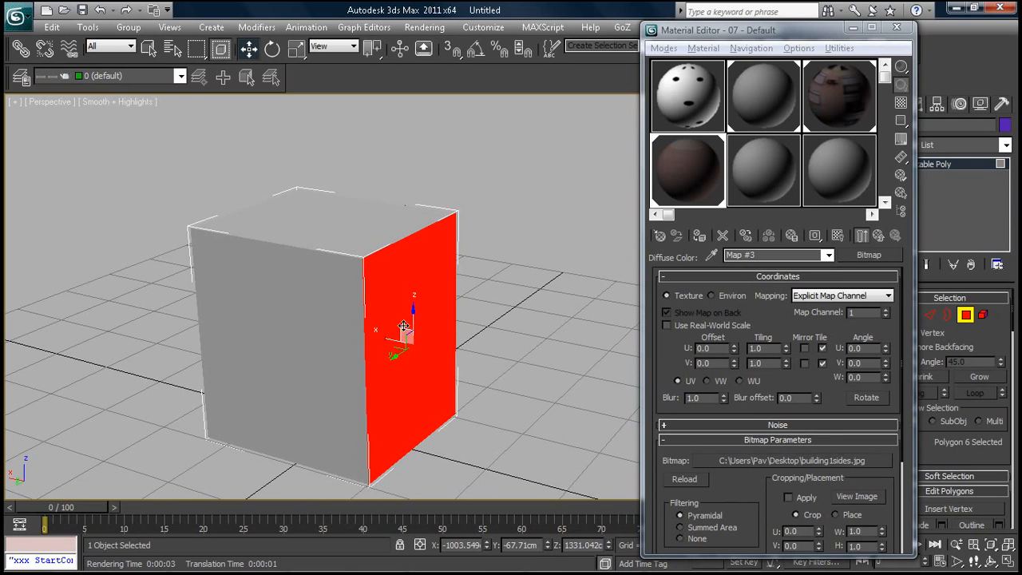
pyautogui.keyDown('ctrl'); pyautogui.click(315, 310); pyautogui.keyUp('ctrl')
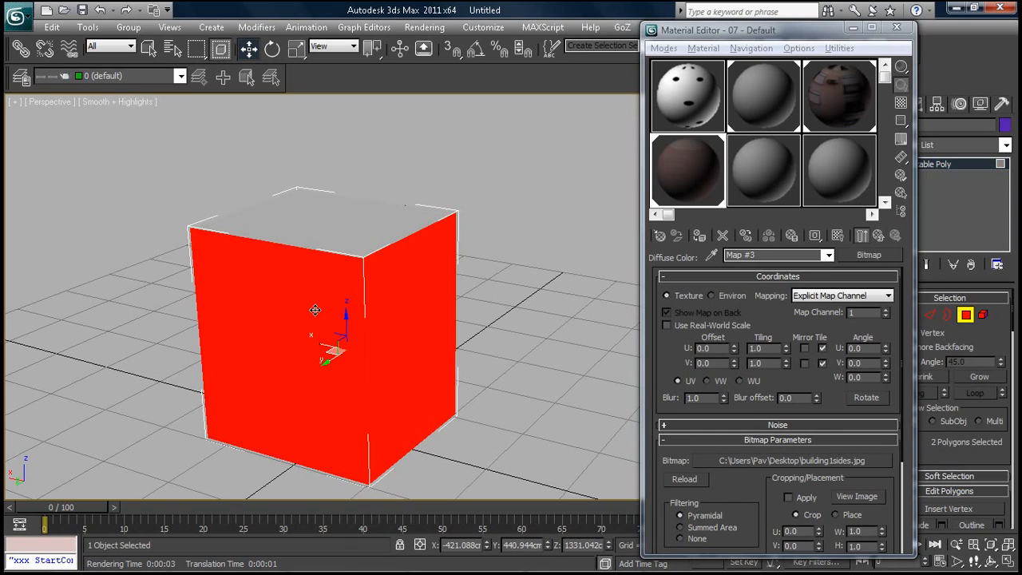
pyautogui.keyDown('alt'); pyautogui.moveTo(263, 338); pyautogui.dragTo(465, 309, button='middle'); pyautogui.keyUp('alt')
pyautogui.moveTo(526, 303); pyautogui.dragTo(452, 297, button='middle')
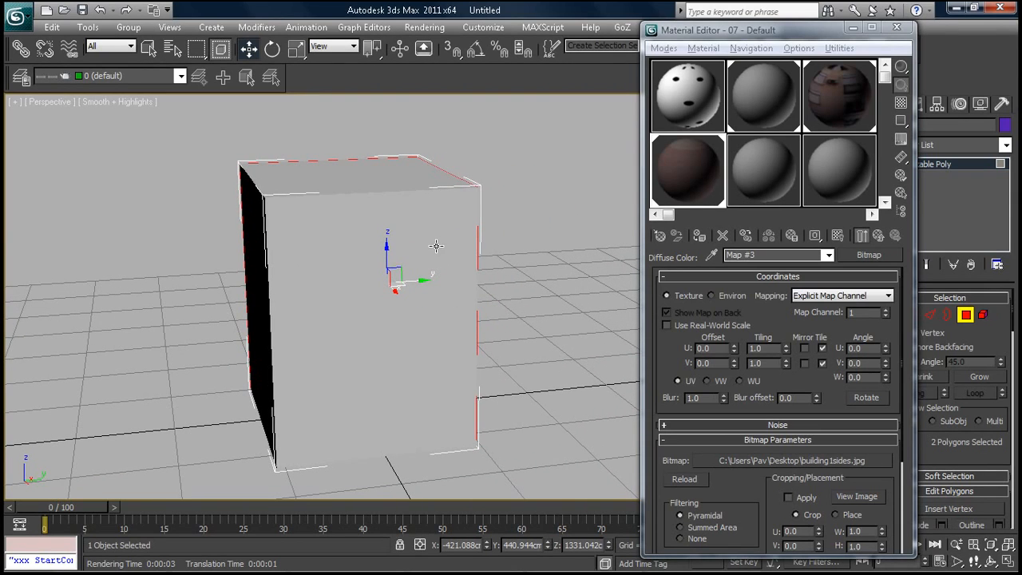
pyautogui.keyDown('ctrl'); pyautogui.click(428, 222); pyautogui.keyUp('ctrl')
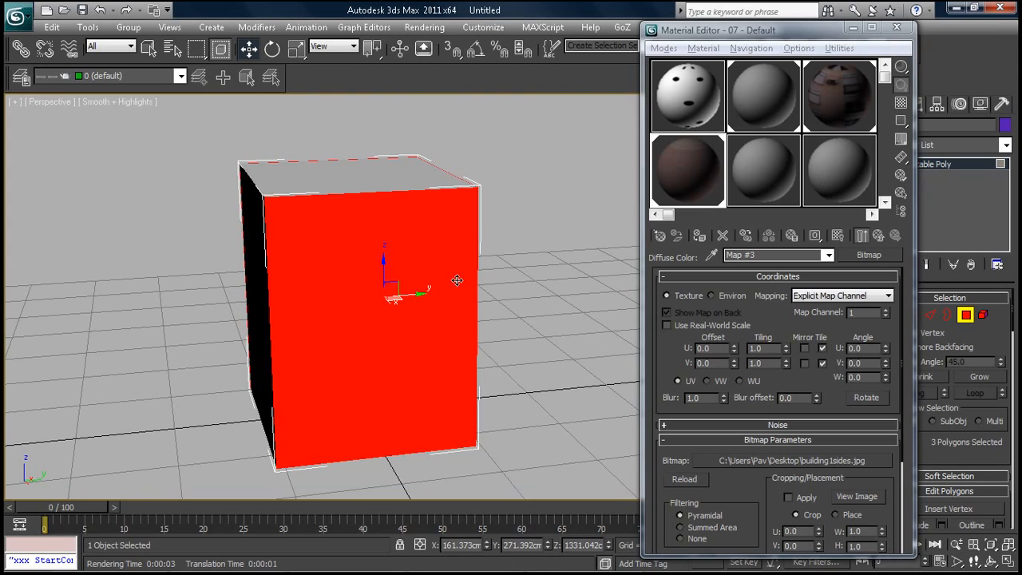
pyautogui.keyDown('alt'); pyautogui.click(430, 239); pyautogui.keyUp('alt')
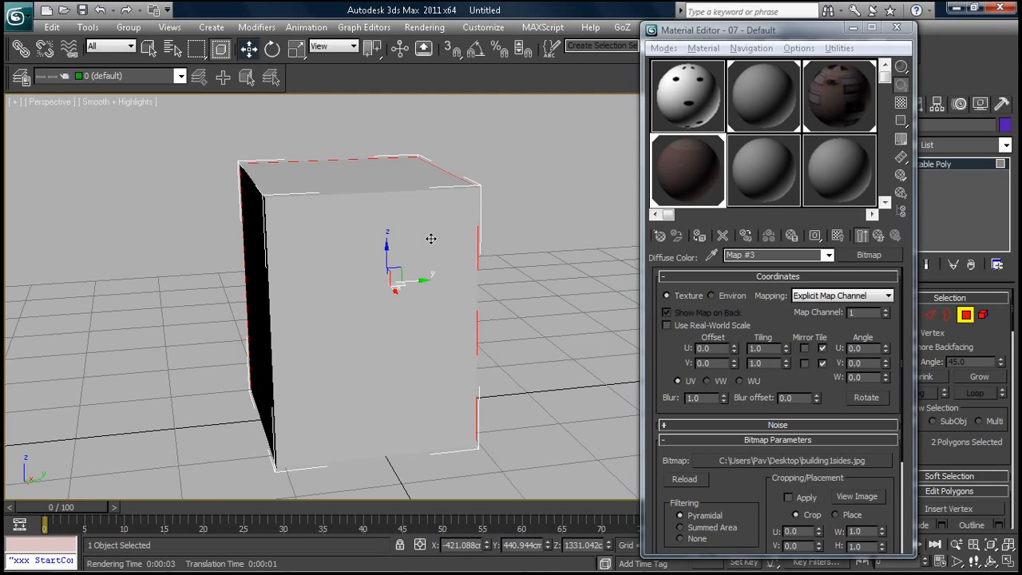
pyautogui.keyDown('ctrl'); pyautogui.click(431, 239); pyautogui.keyUp('ctrl')
# Turn on the viewport display of the side-wall map, assign the 07 - Default material to the three selected walls, and deselect them
pyautogui.keyDown('alt'); pyautogui.moveTo(537, 256); pyautogui.dragTo(621, 279, button='middle'); pyautogui.keyUp('alt')
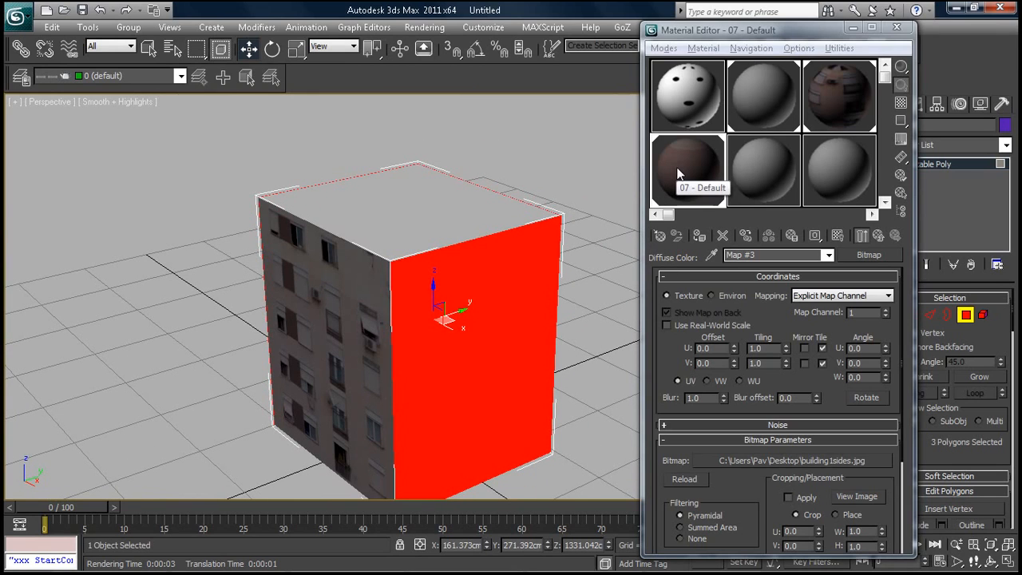
pyautogui.click(838, 235)
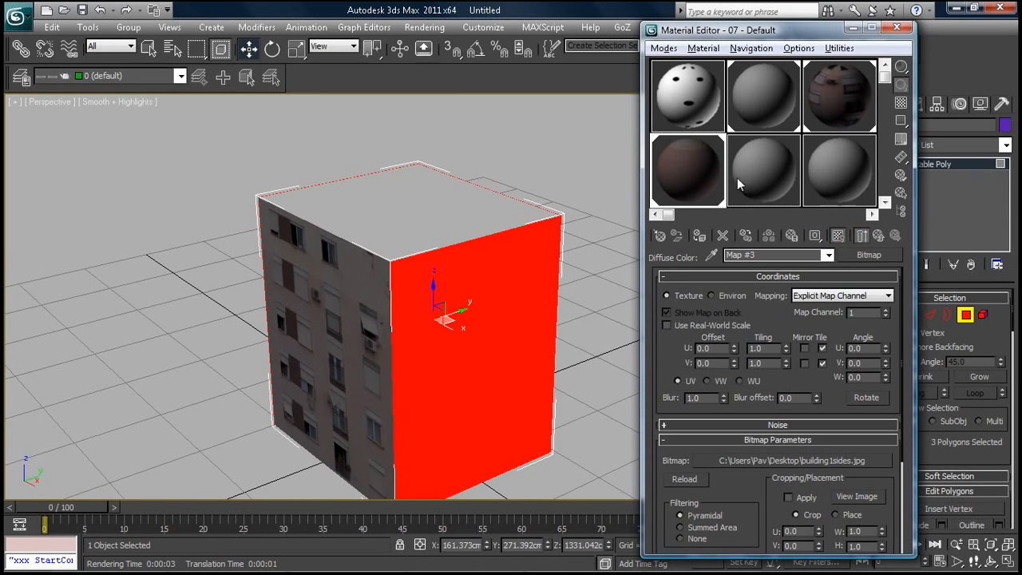
pyautogui.moveTo(683, 163); pyautogui.dragTo(512, 275)
pyautogui.click(595, 167)
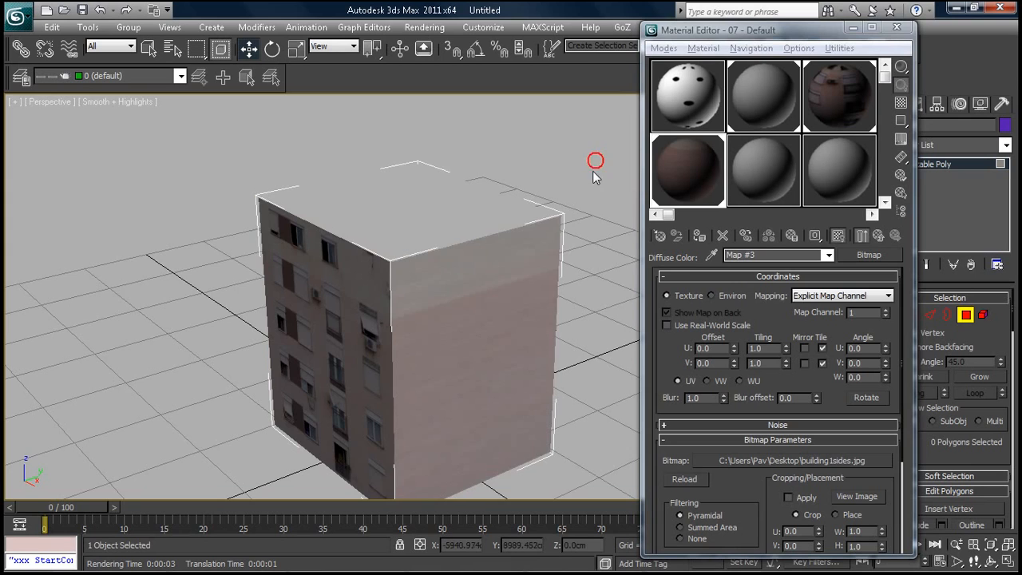
# Render the building with its facade and side wall in view, close the render, and inspect the bare roof
pyautogui.keyDown('alt'); pyautogui.moveTo(594, 177); pyautogui.dragTo(465, 306, button='middle'); pyautogui.keyUp('alt')
pyautogui.scroll(5, 479, 306)
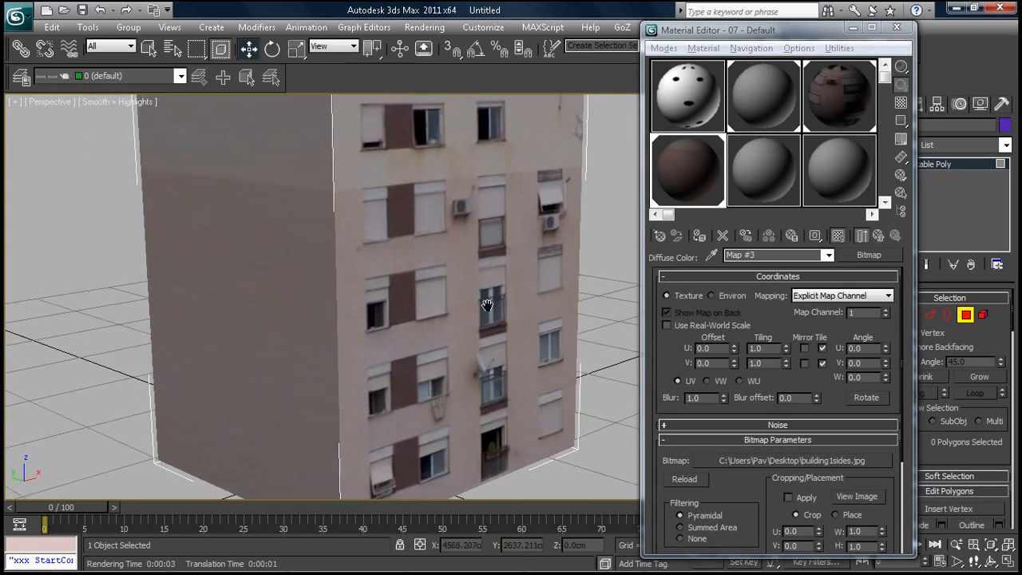
pyautogui.scroll(-8, 491, 305)
pyautogui.hotkey('shift', 'q')
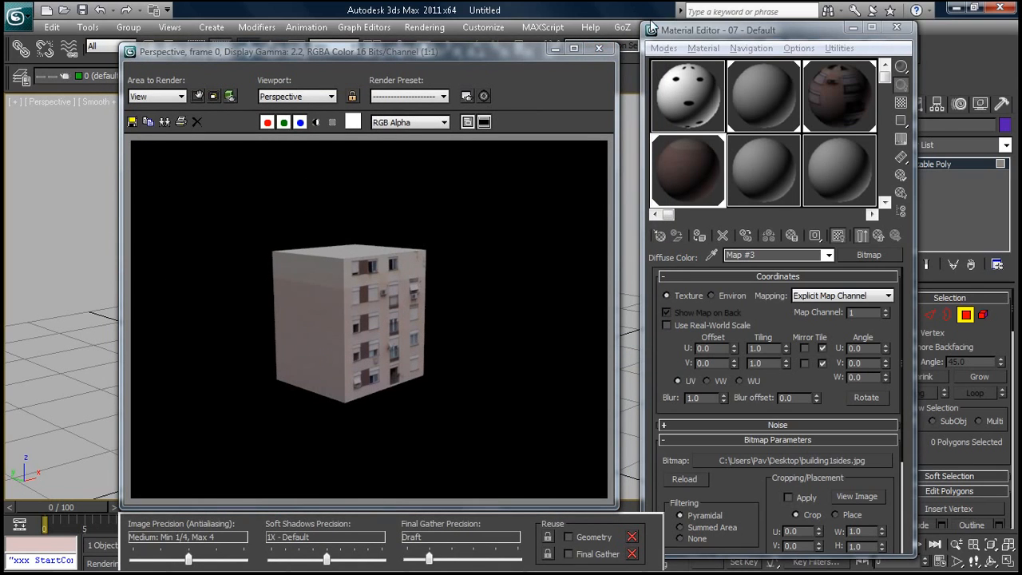
pyautogui.click(599, 48)
pyautogui.keyDown('alt'); pyautogui.moveTo(456, 186); pyautogui.dragTo(471, 201, button='middle'); pyautogui.keyUp('alt')
pyautogui.scroll(3, 474, 204)
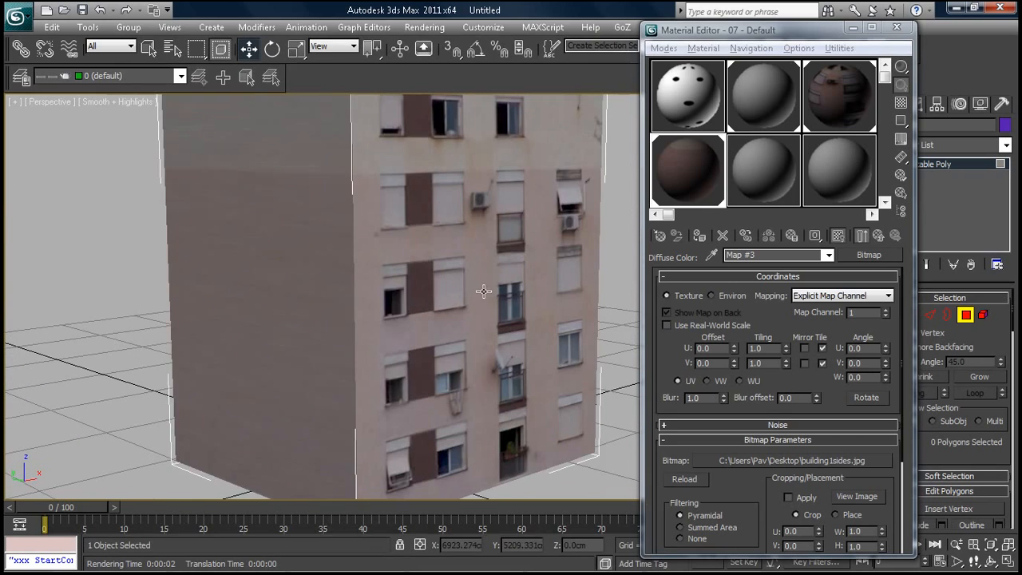
pyautogui.moveTo(394, 196); pyautogui.dragTo(358, 249, button='middle')
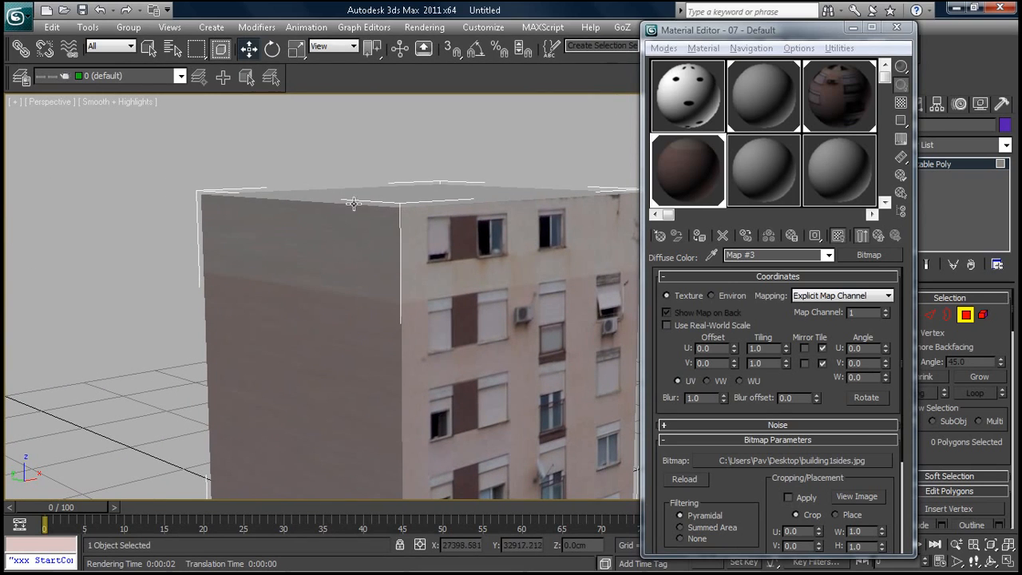
pyautogui.scroll(-2, 504, 246)
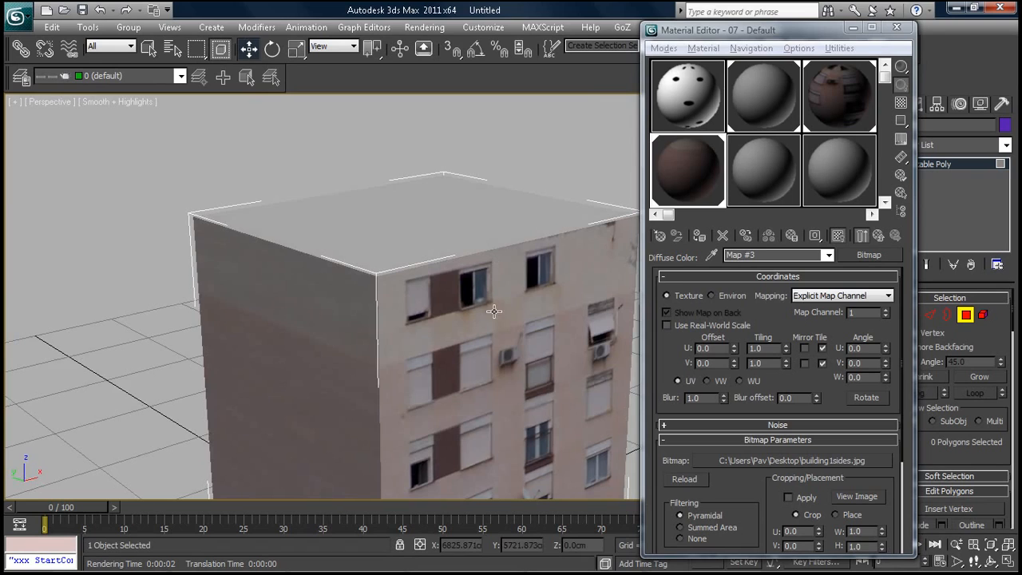
# Switch to Paint and crop the building1sides image to its plain grey upper section
pyautogui.click(957, 8)
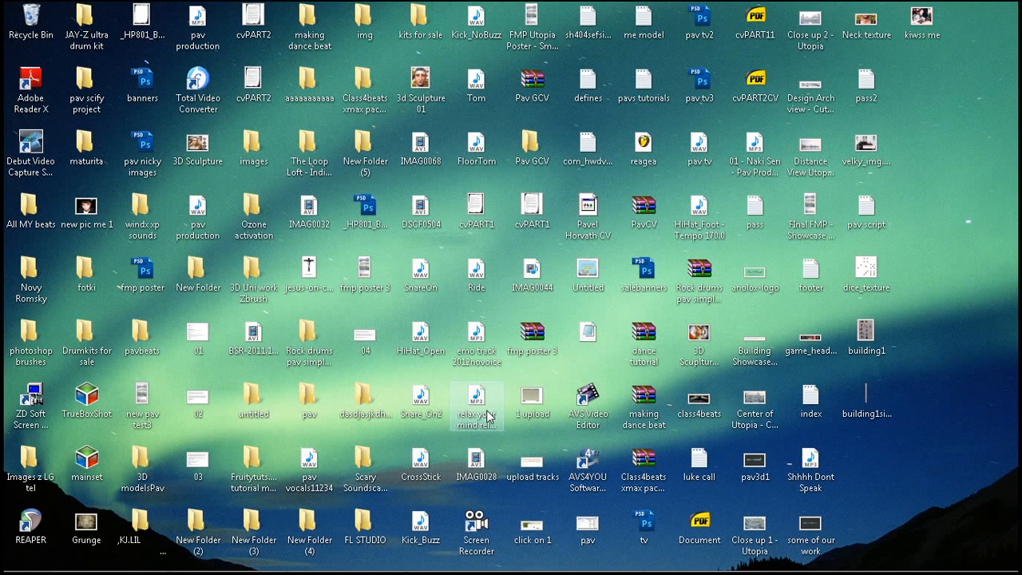
pyautogui.press('super')
pyautogui.click(707, 562)
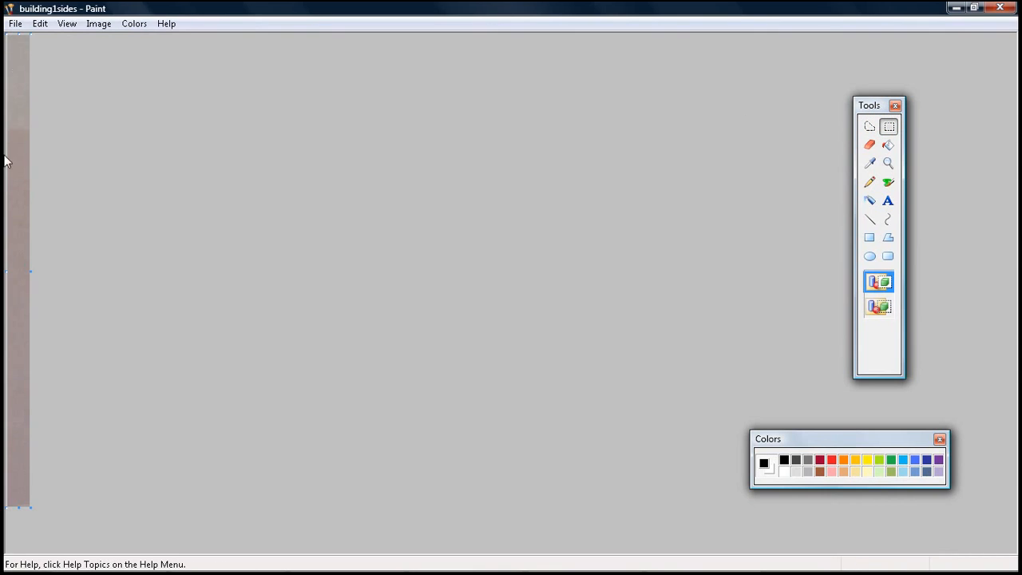
pyautogui.moveTo(20, 509); pyautogui.dragTo(25, 127)
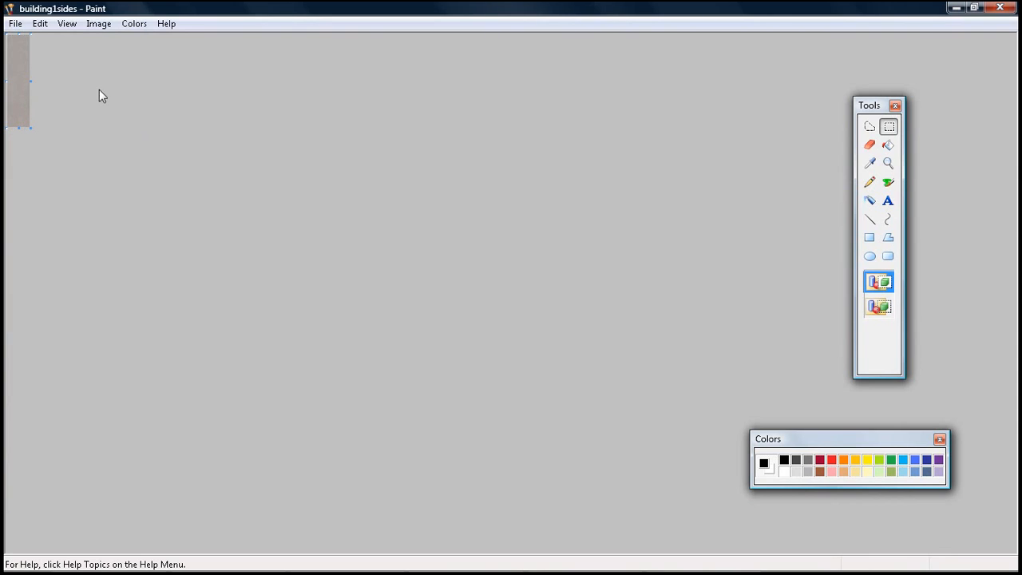
# Save the cropped strip on the Desktop as a new JPEG named top
pyautogui.click(48, 90)
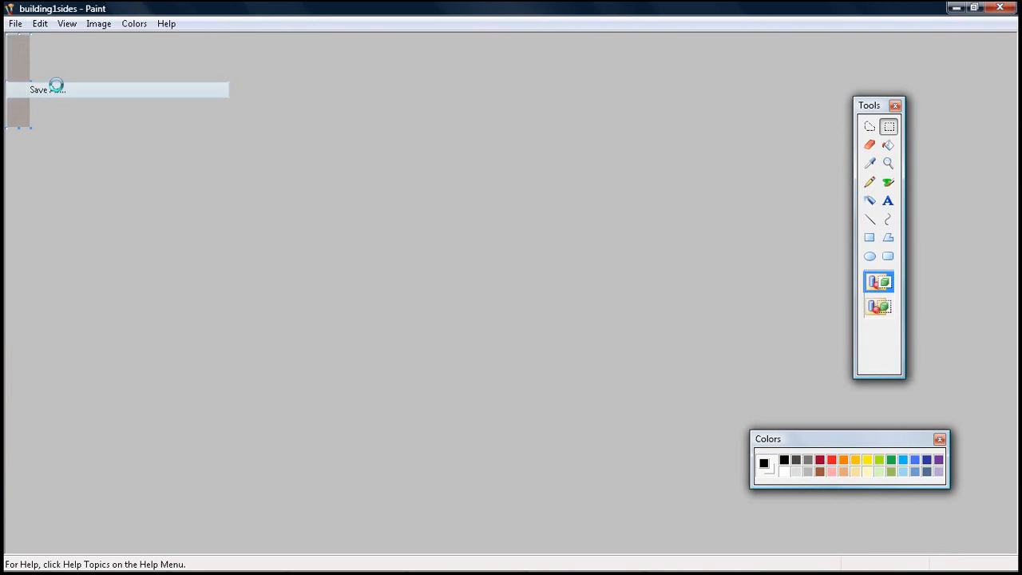
pyautogui.write('top')
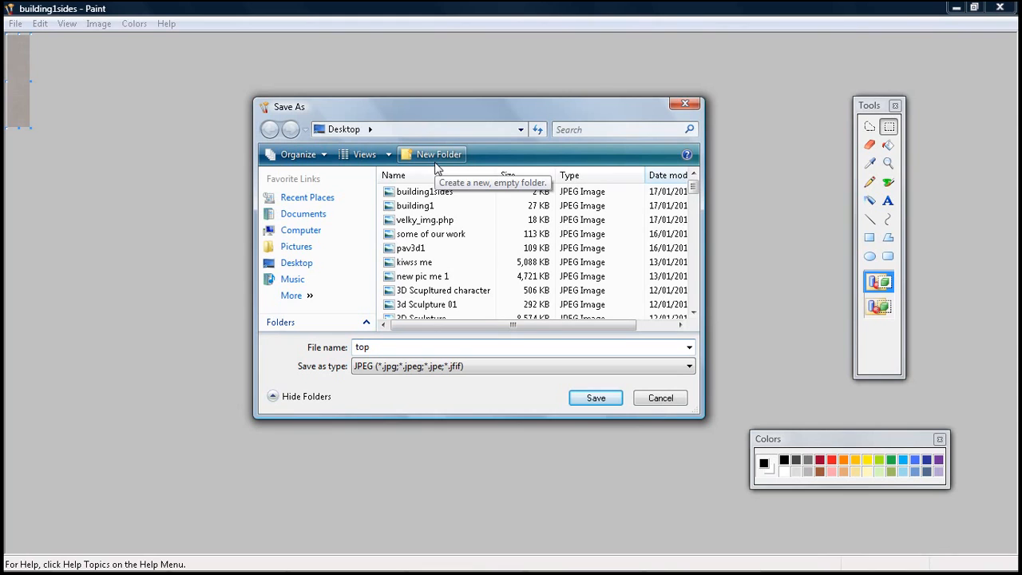
pyautogui.click(597, 398)
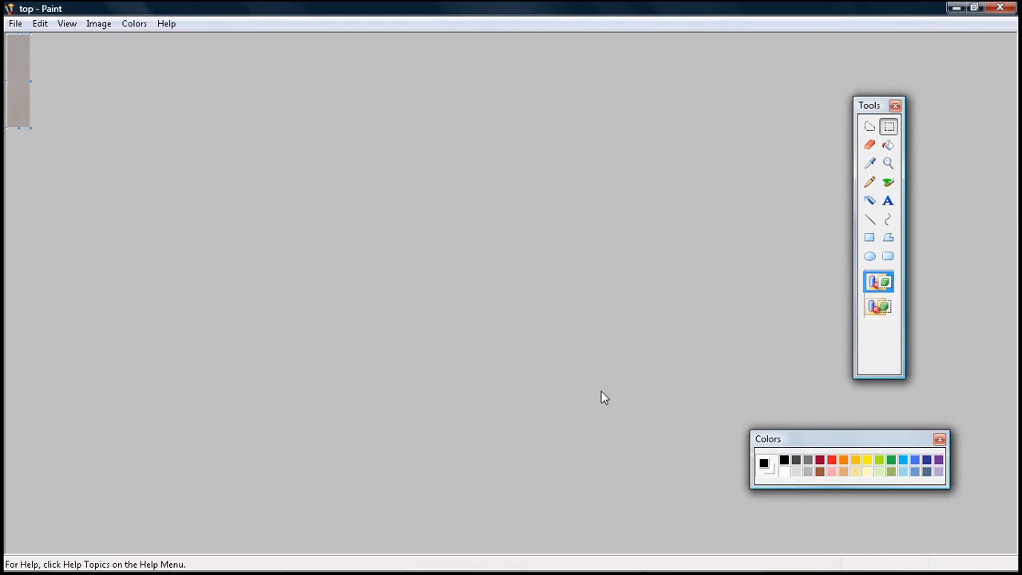
# Switch back to 3ds Max, shift the Material Editor over, and activate the unused 08 - Default material
pyautogui.click(957, 7)
pyautogui.press('super')
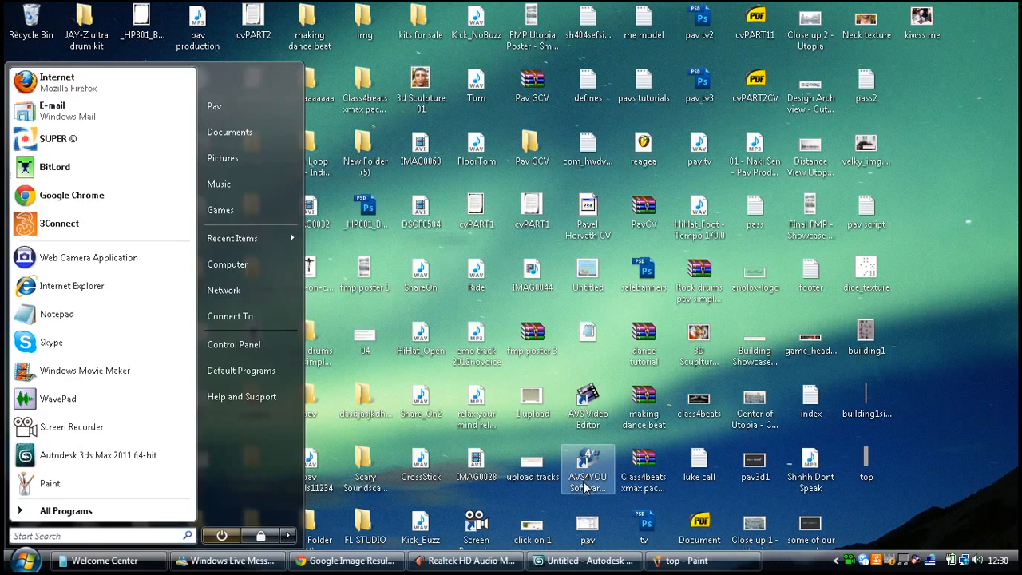
pyautogui.click(609, 563)
pyautogui.moveTo(822, 30); pyautogui.dragTo(711, 26)
pyautogui.click(735, 166)
pyautogui.click(673, 166)
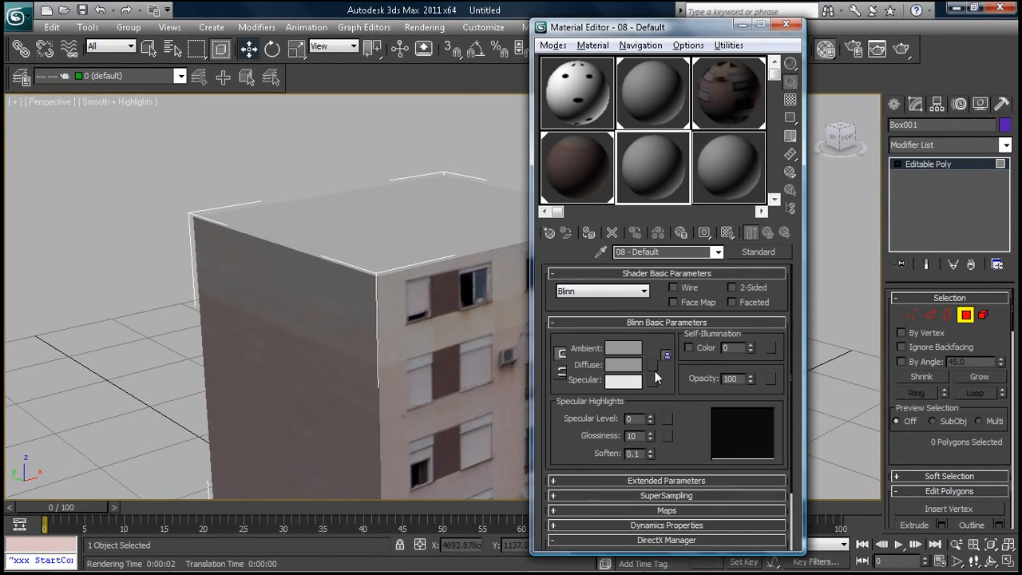
# Load top.jpg as the Bitmap diffuse map of the 08 - Default material and display it in the viewport
pyautogui.click(654, 364)
pyautogui.click(424, 73)
pyautogui.write('bit')
pyautogui.doubleClick(397, 97)
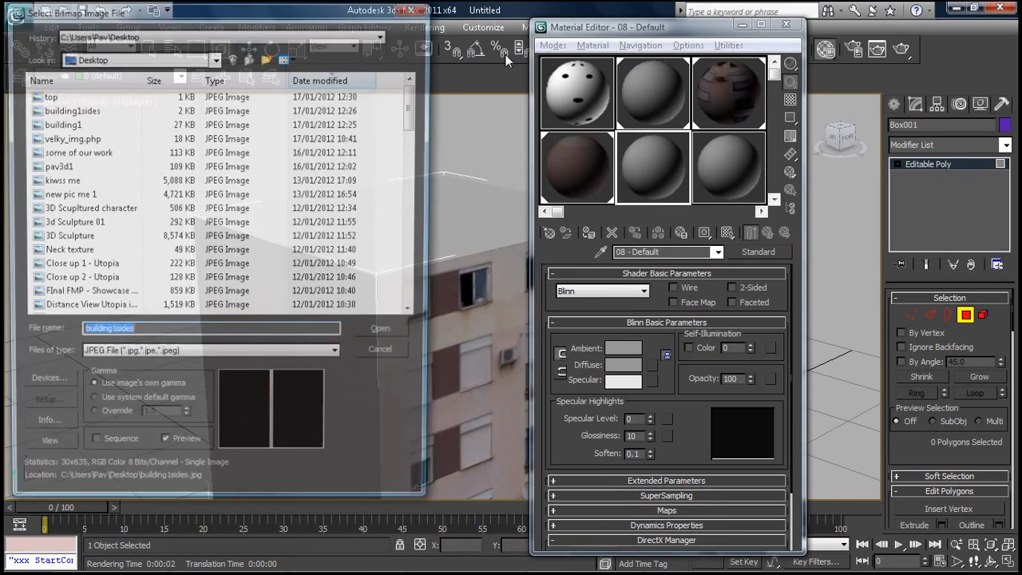
pyautogui.doubleClick(60, 97)
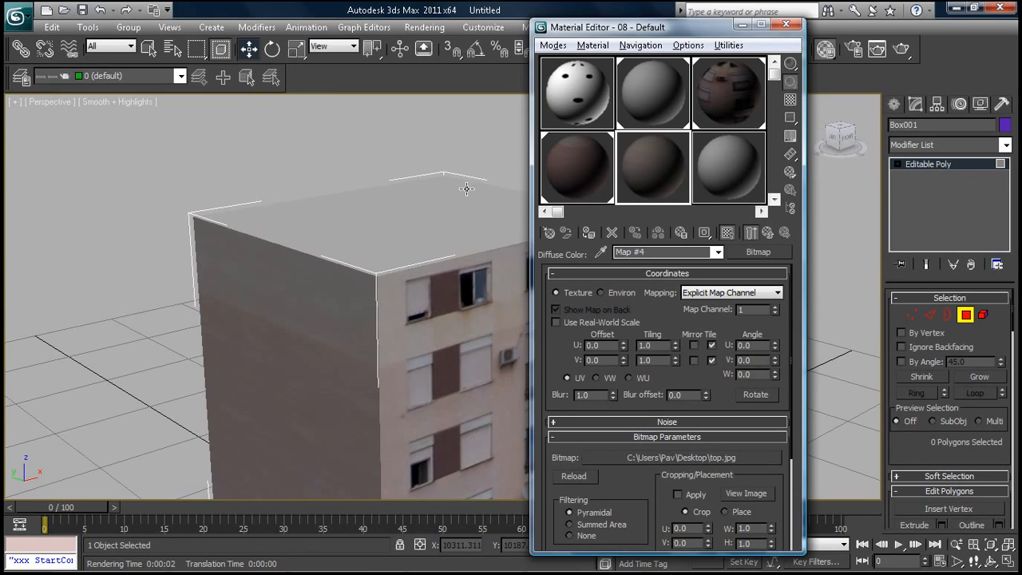
# Select the box's roof face, assign the 08 - Default material to it, and deselect the face
pyautogui.click(454, 210)
pyautogui.moveTo(657, 164); pyautogui.dragTo(450, 224)
pyautogui.click(304, 170)
pyautogui.moveTo(449, 359); pyautogui.dragTo(288, 249, button='middle')
pyautogui.scroll(-6, 288, 249)
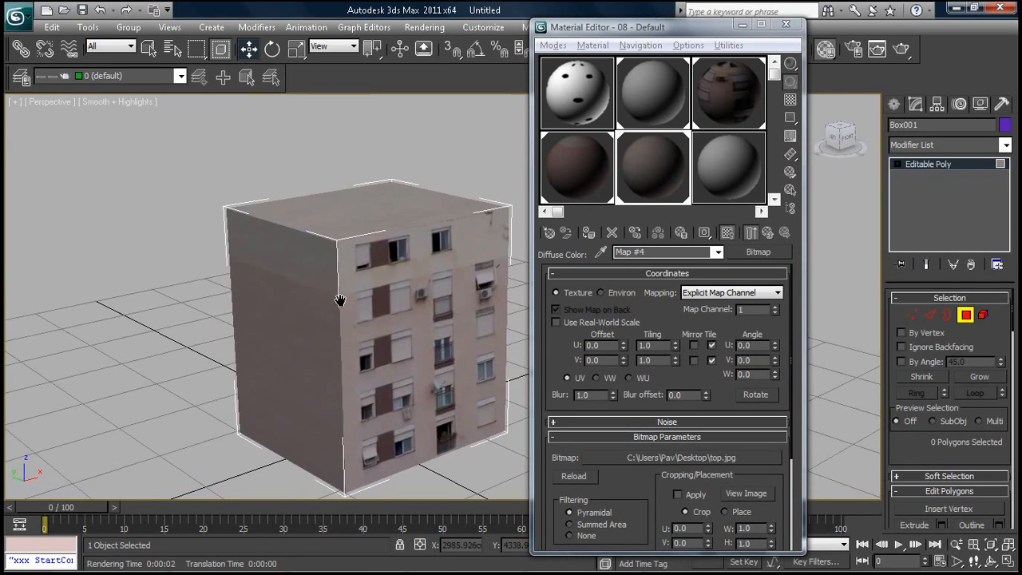
# Create a ground plane of about 8400 by 14700 cm beneath the building and scale it up uniformly to about 389%
pyautogui.click(742, 25)
pyautogui.click(893, 103)
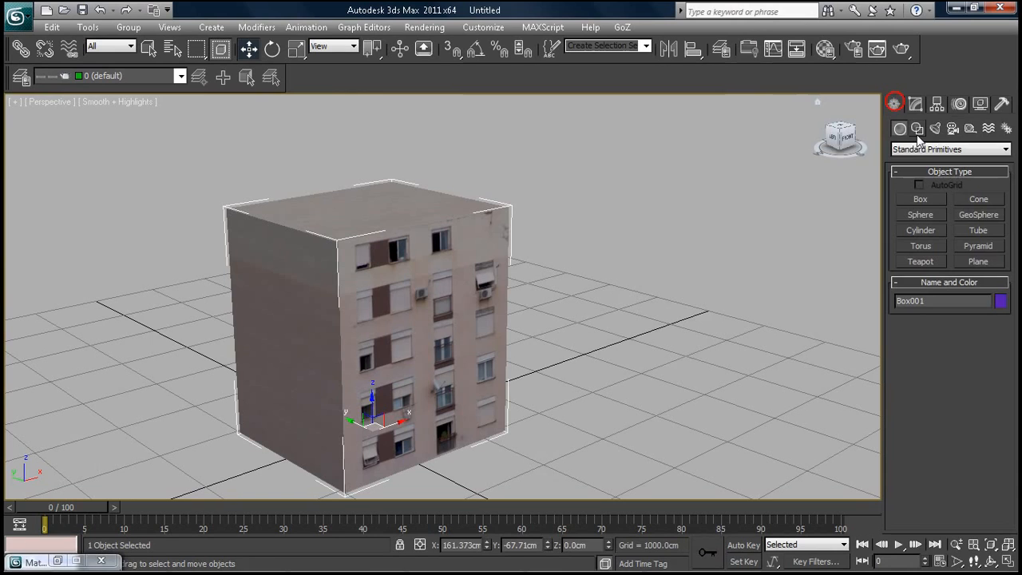
pyautogui.click(985, 264)
pyautogui.scroll(-5, 700, 277)
pyautogui.moveTo(186, 357); pyautogui.dragTo(774, 314)
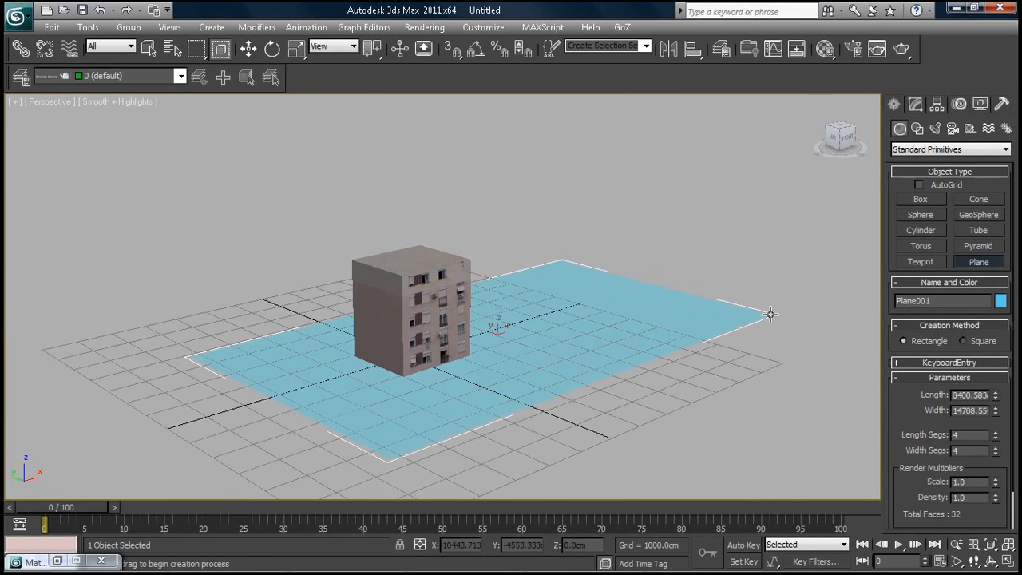
pyautogui.click(297, 48)
pyautogui.moveTo(531, 342); pyautogui.dragTo(627, 386)
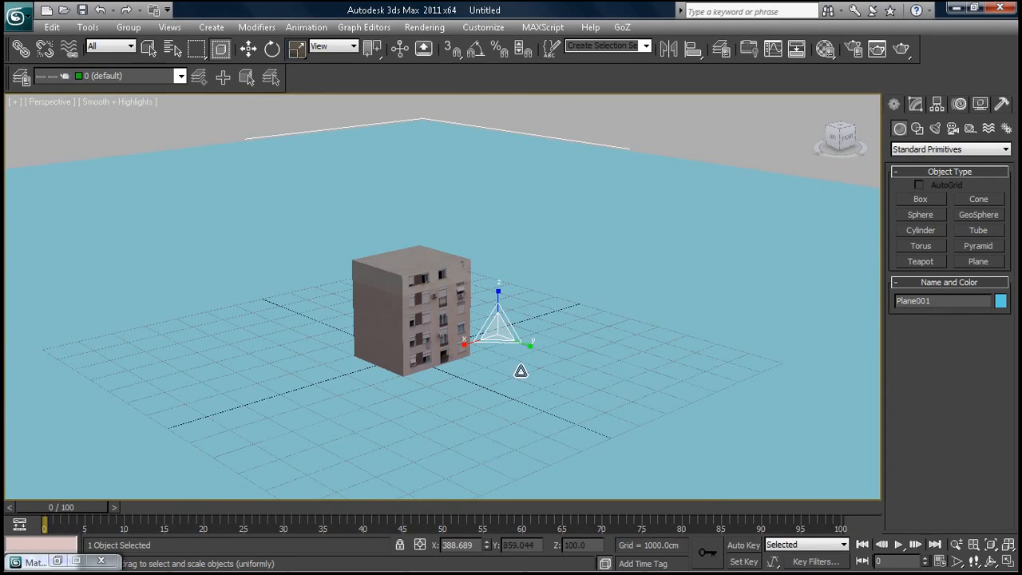
# Assign the unused 09 - Default material to the ground plane, deselect the plane, and minimize the Material Editor
pyautogui.press('m')
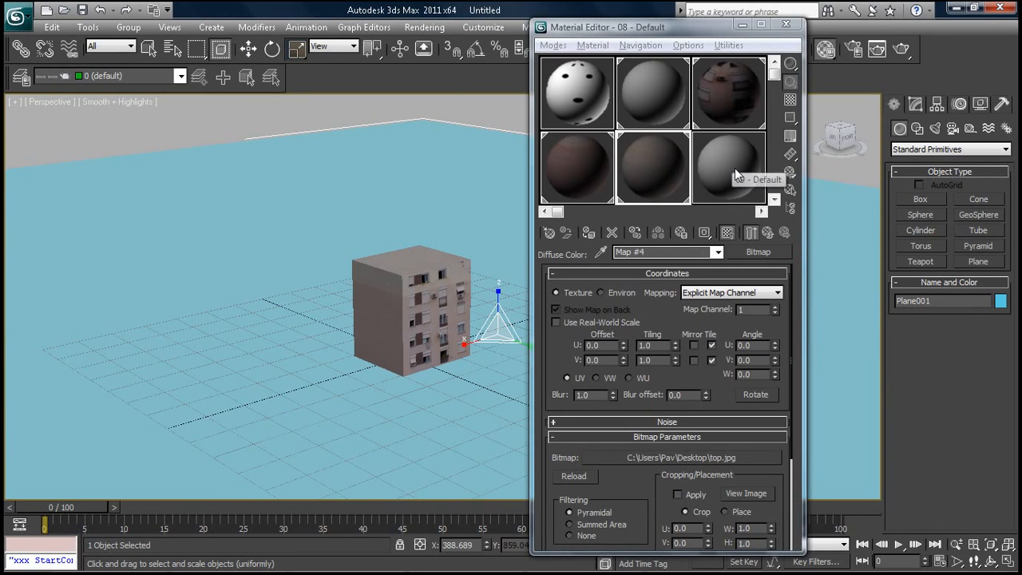
pyautogui.moveTo(731, 163); pyautogui.dragTo(486, 412)
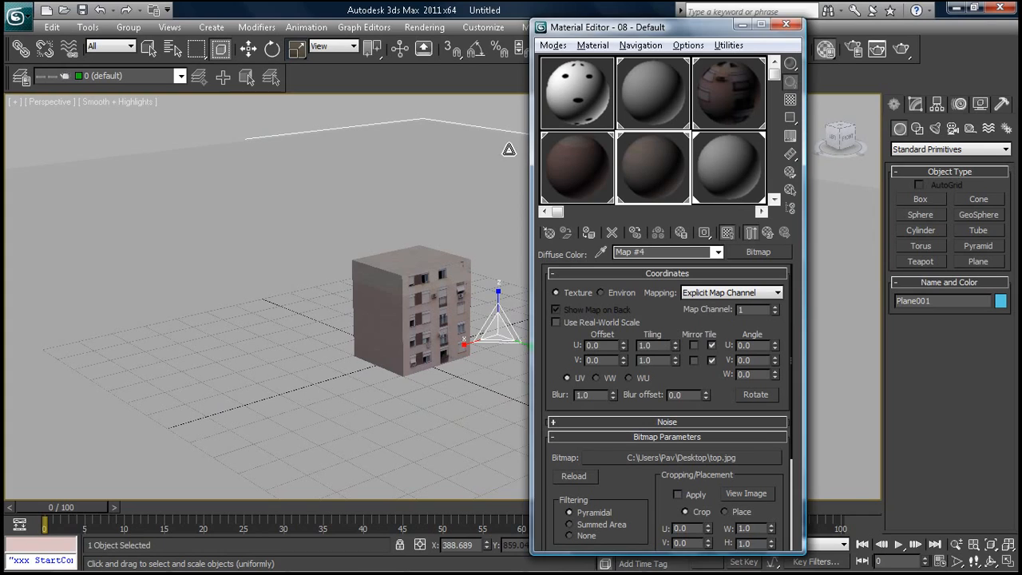
pyautogui.click(481, 127)
pyautogui.click(746, 24)
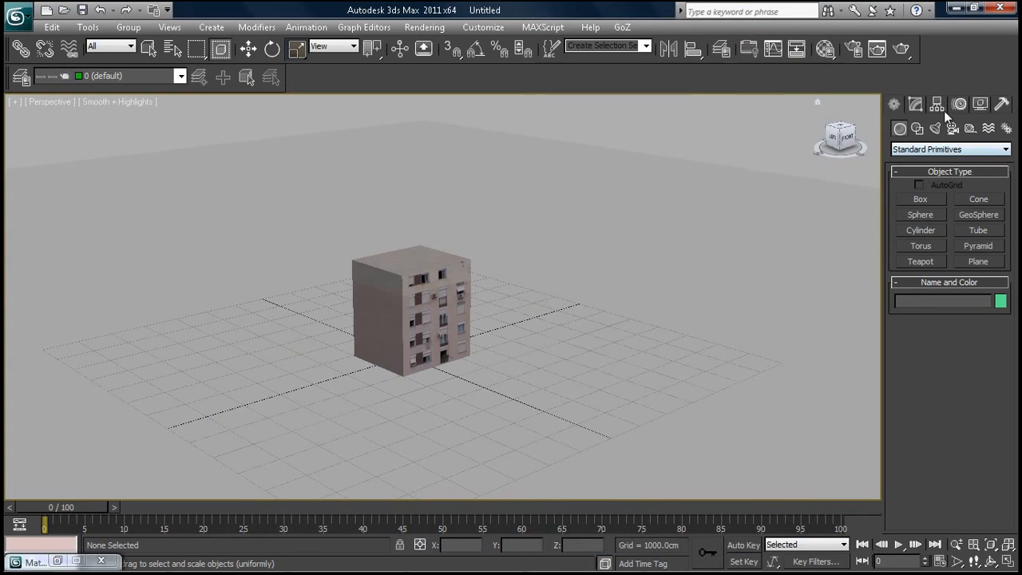
# Place a Standard Skylight on the ground plane beside the building
pyautogui.click(936, 130)
pyautogui.click(917, 128)
pyautogui.click(936, 130)
pyautogui.click(931, 149)
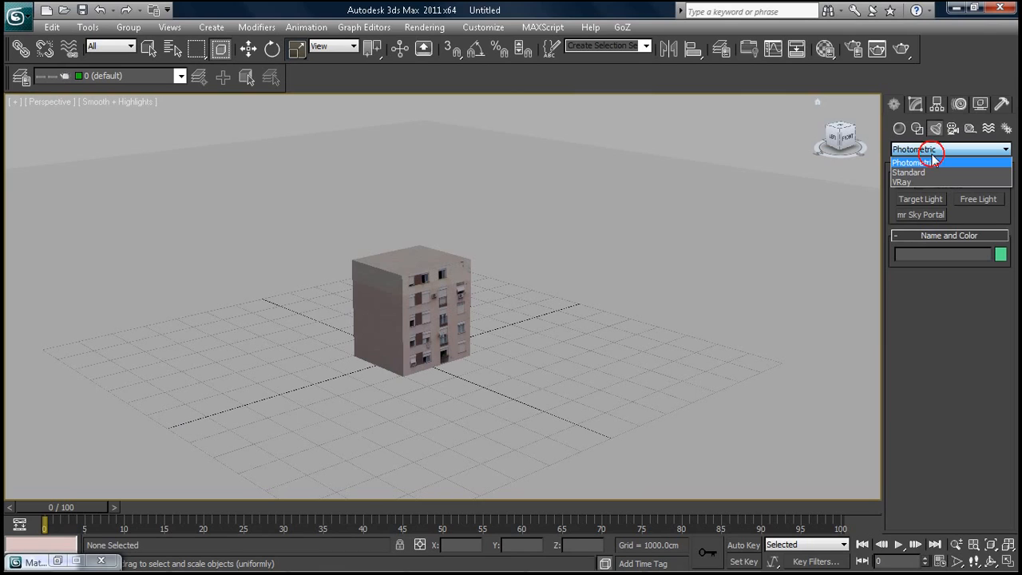
pyautogui.click(929, 172)
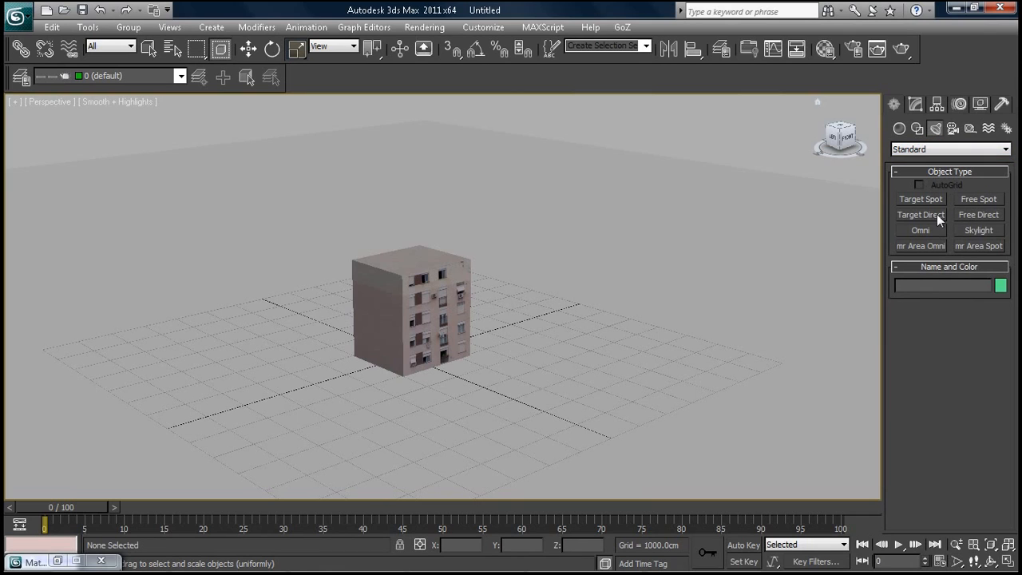
pyautogui.click(980, 231)
pyautogui.click(685, 309)
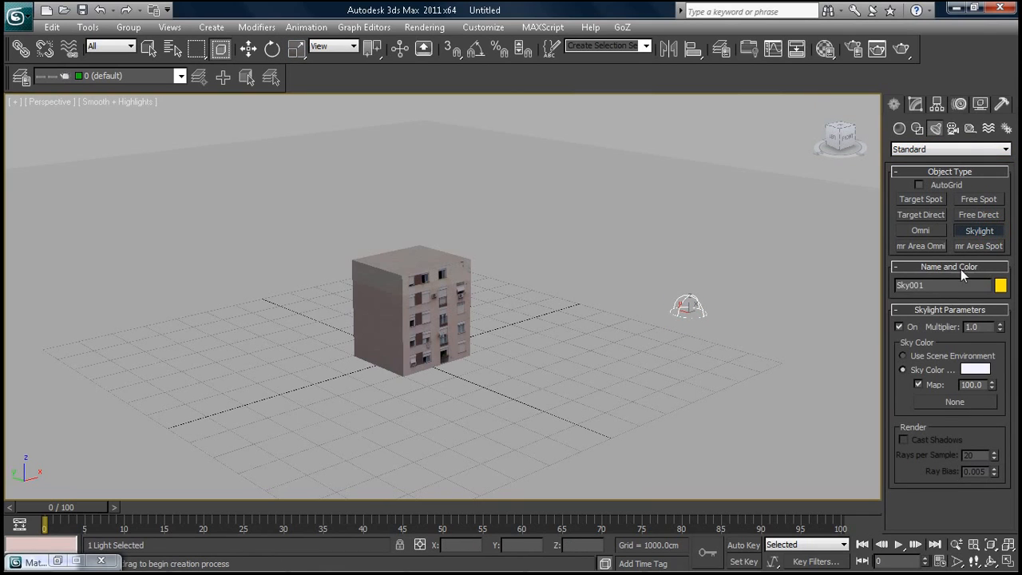
# Set the skylight's multiplier to 0.1, test-render the perspective view, and close the render window
pyautogui.click(916, 105)
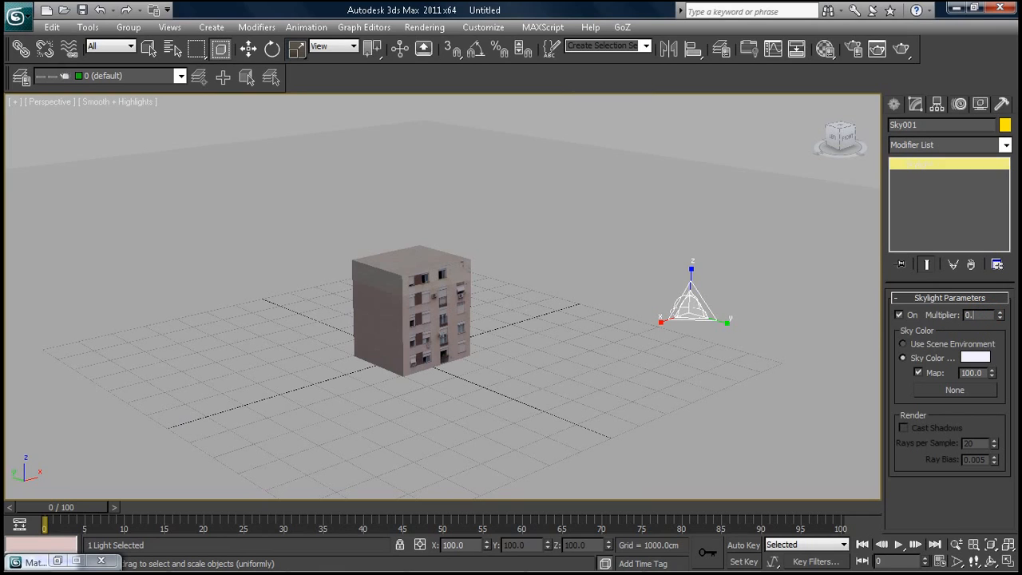
pyautogui.click(673, 234)
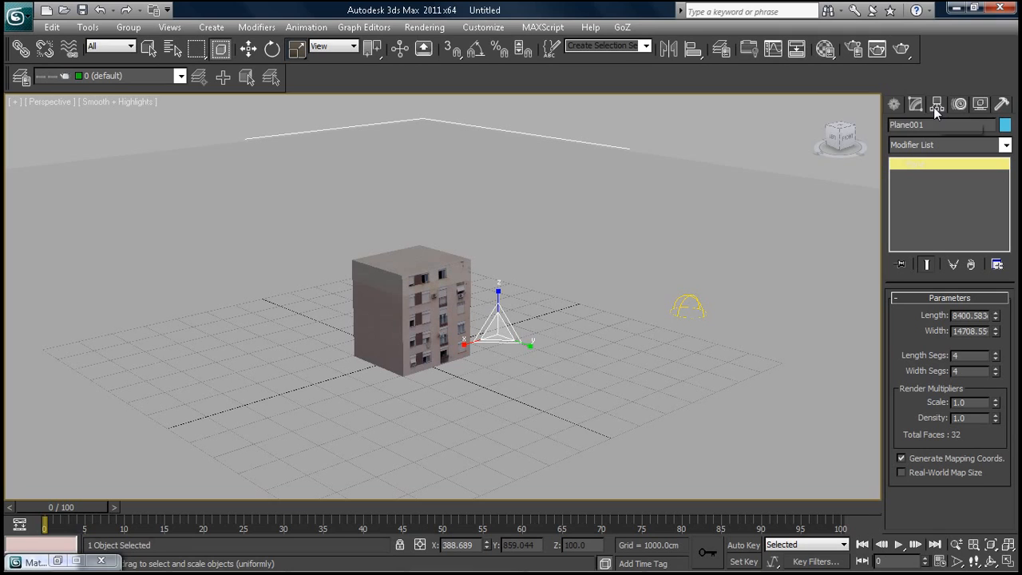
pyautogui.hotkey('shift', 'q')
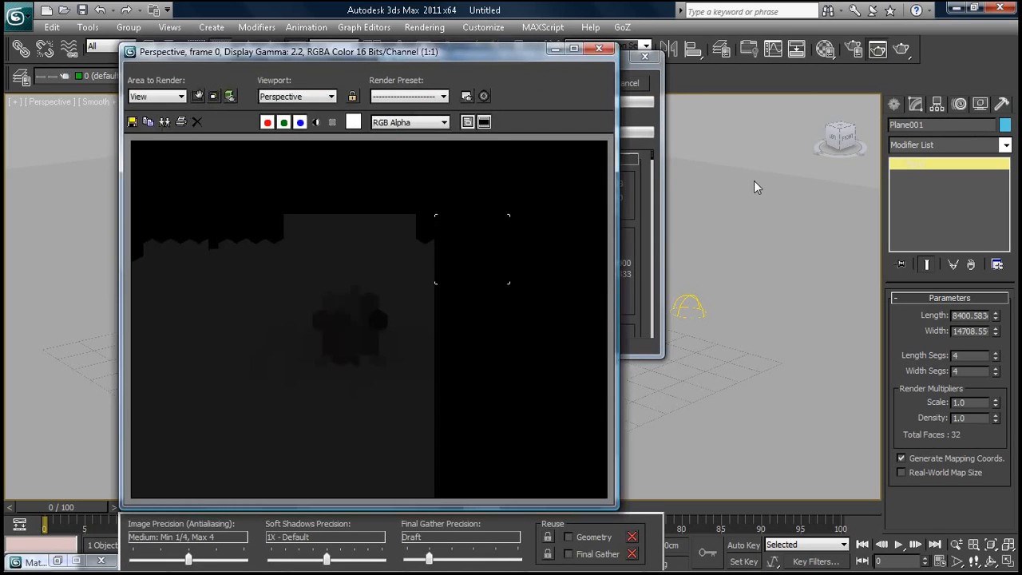
pyautogui.click(606, 49)
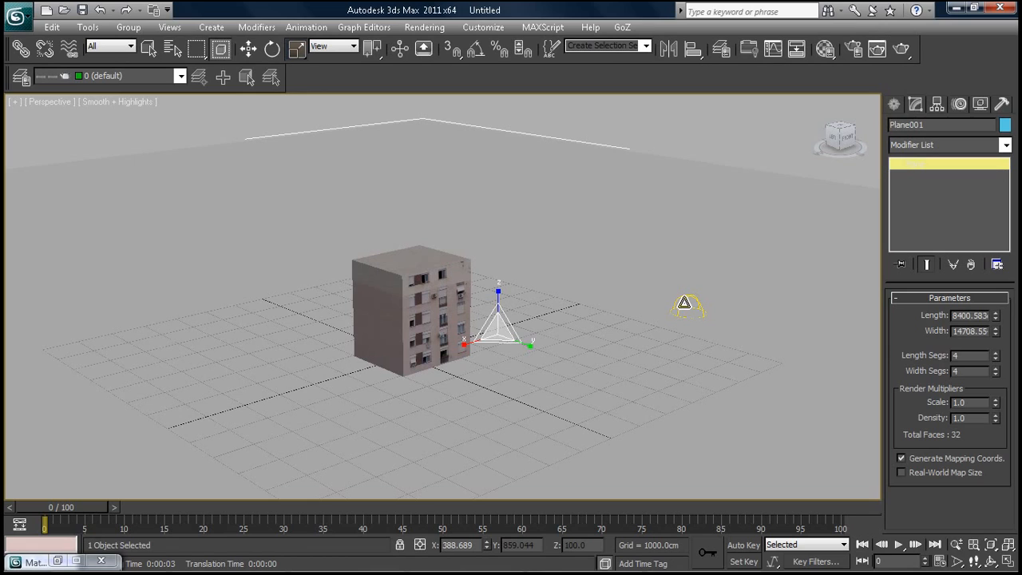
# Check the skylight's parameters, test-render a closer view of the building, and close the render windows
pyautogui.click(248, 49)
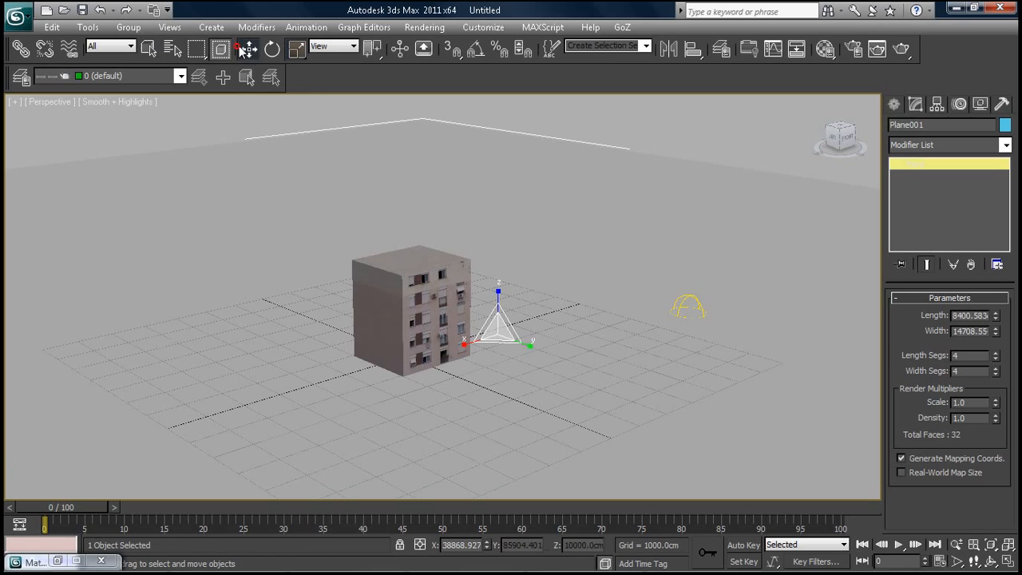
pyautogui.click(687, 307)
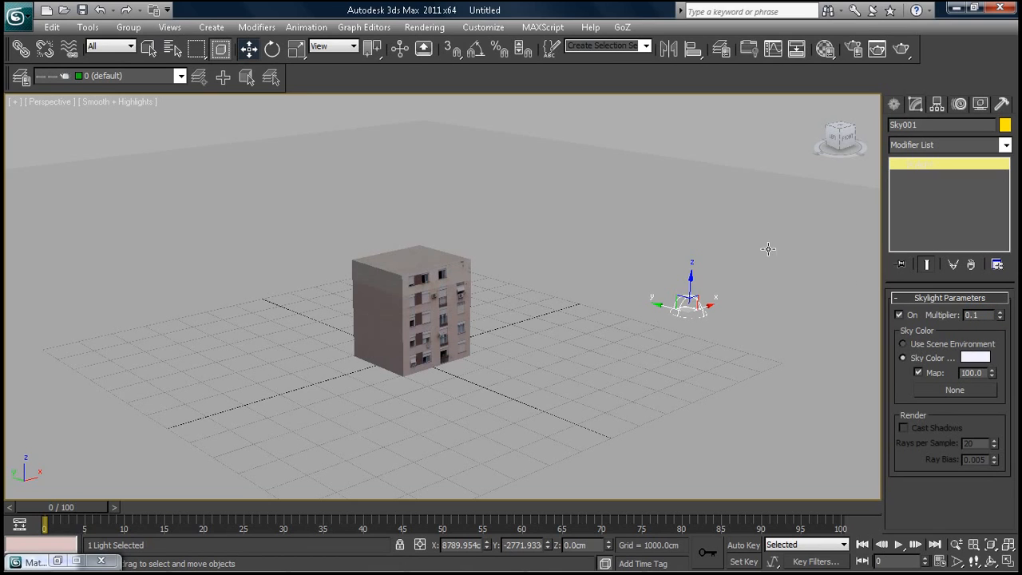
pyautogui.click(744, 240)
pyautogui.scroll(3, 615, 276)
pyautogui.hotkey('shift', 'q')
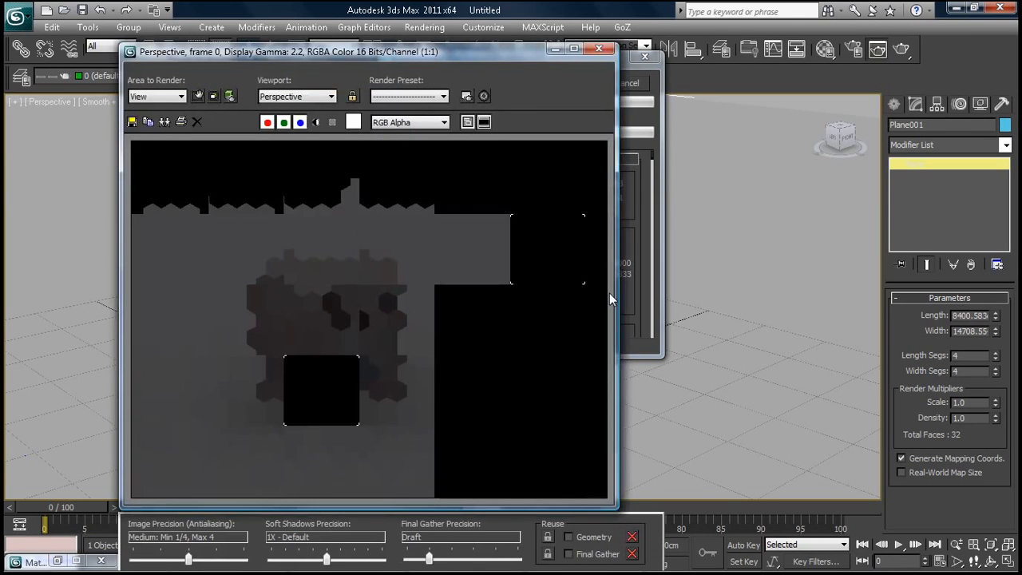
pyautogui.click(599, 48)
pyautogui.click(644, 57)
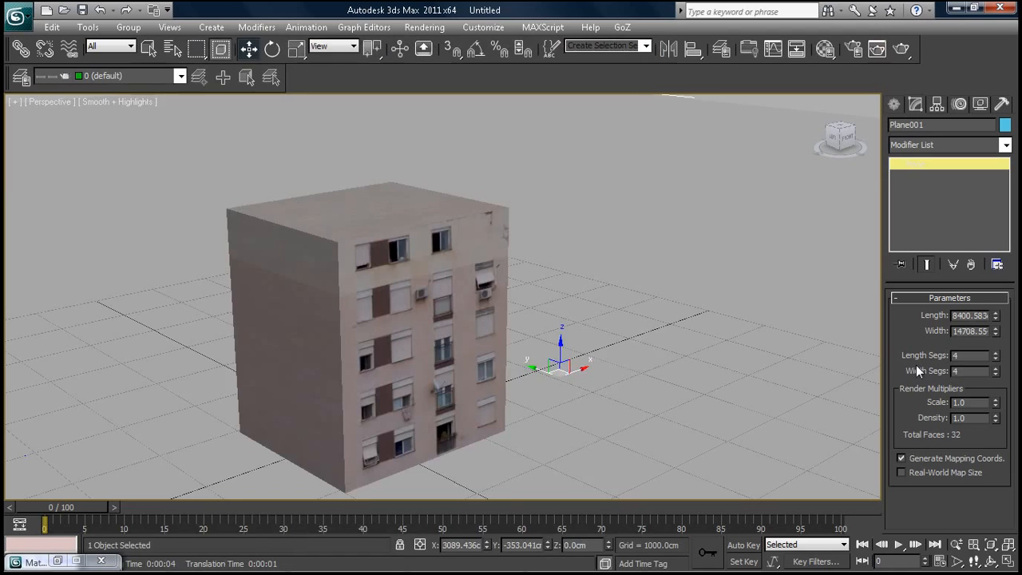
# Raise the skylight's multiplier, deselect the light, run another test render, and close it
pyautogui.scroll(-5, 659, 307)
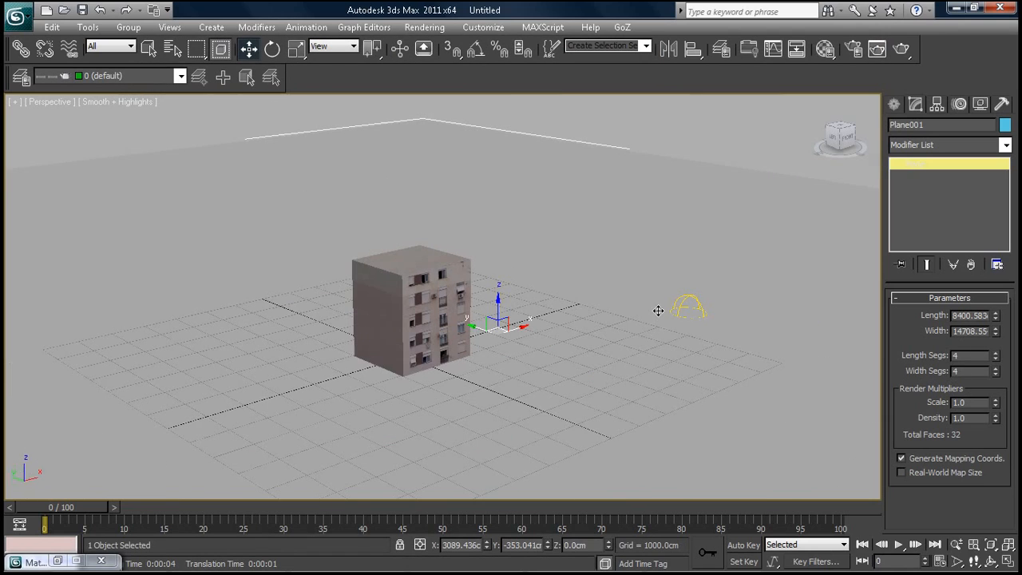
pyautogui.click(676, 303)
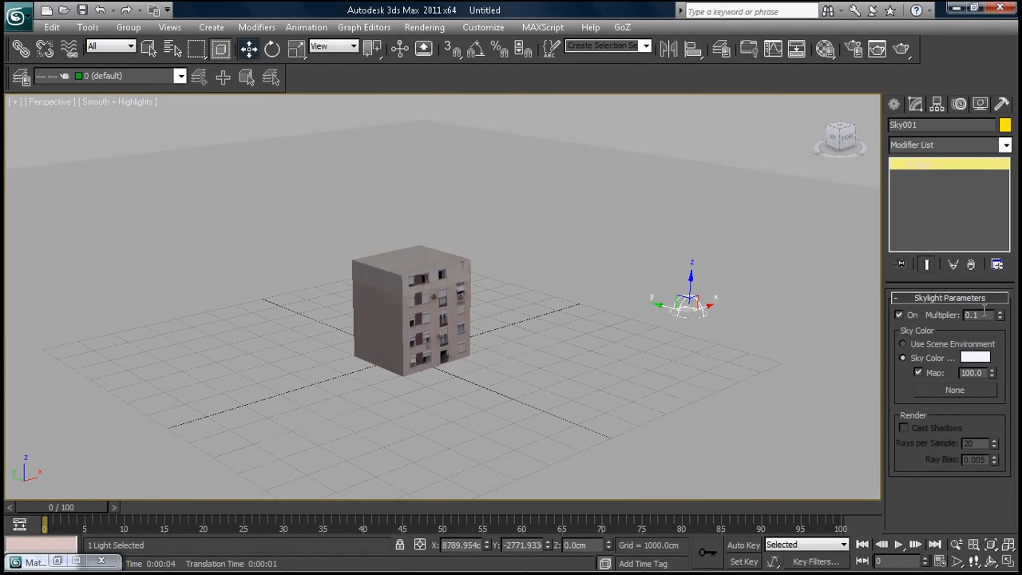
pyautogui.click(676, 153)
pyautogui.hotkey('shift', 'q')
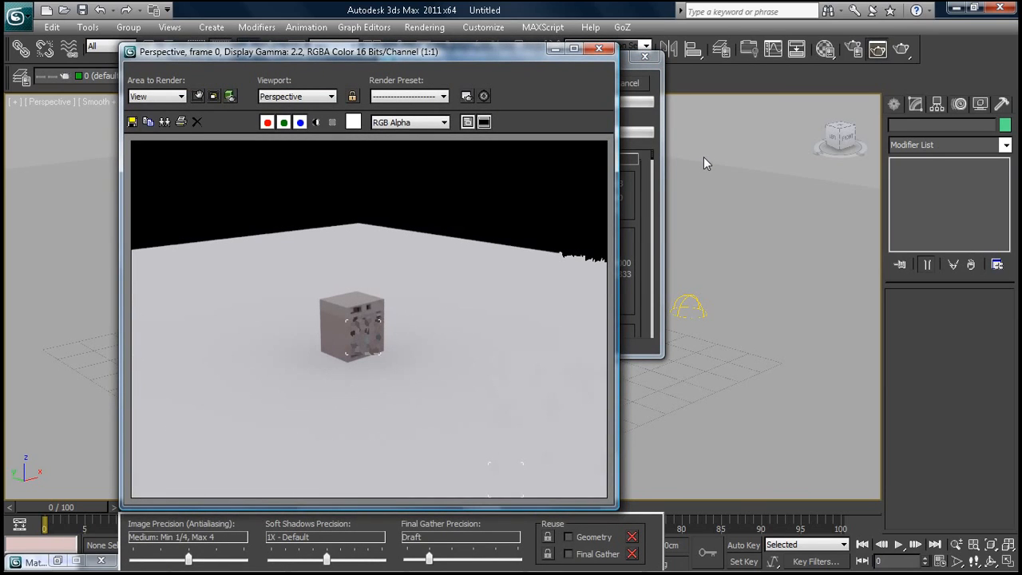
pyautogui.click(598, 49)
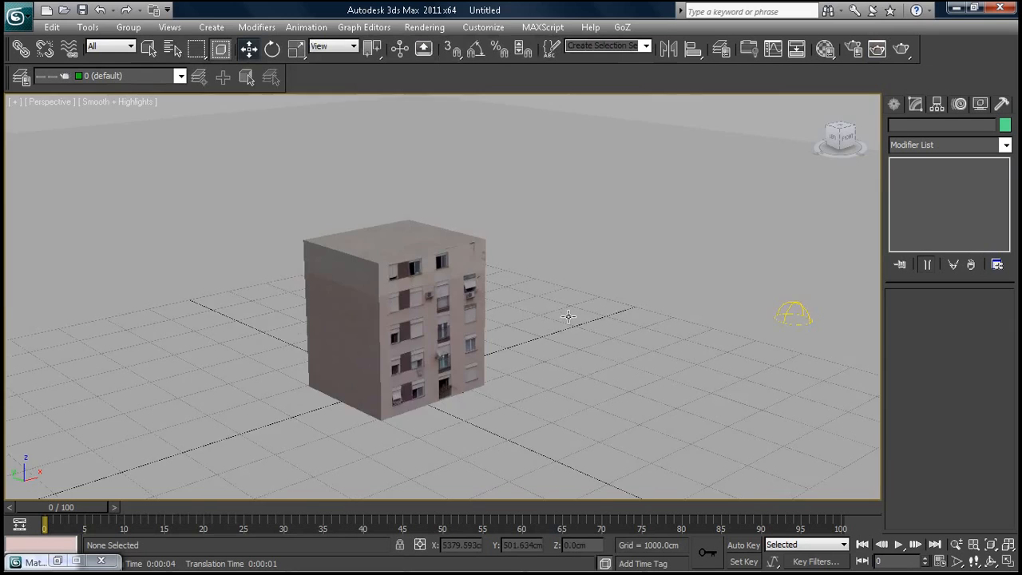
# Set the render output size to 800x600 in Render Setup, keeping the Custom size preset
pyautogui.scroll(5, 569, 316)
pyautogui.moveTo(580, 349); pyautogui.dragTo(644, 356, button='middle')
pyautogui.scroll(-4, 643, 354)
pyautogui.keyDown('alt'); pyautogui.moveTo(579, 343); pyautogui.dragTo(621, 356, button='middle'); pyautogui.keyUp('alt')
pyautogui.scroll(-5, 581, 332)
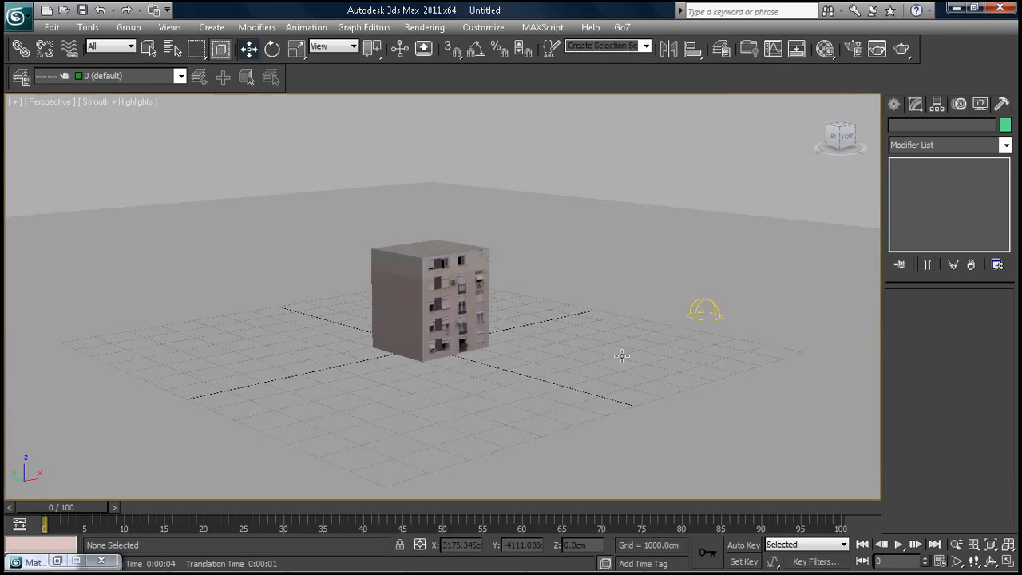
pyautogui.scroll(3, 610, 347)
pyautogui.scroll(2, 607, 335)
pyautogui.click(483, 27)
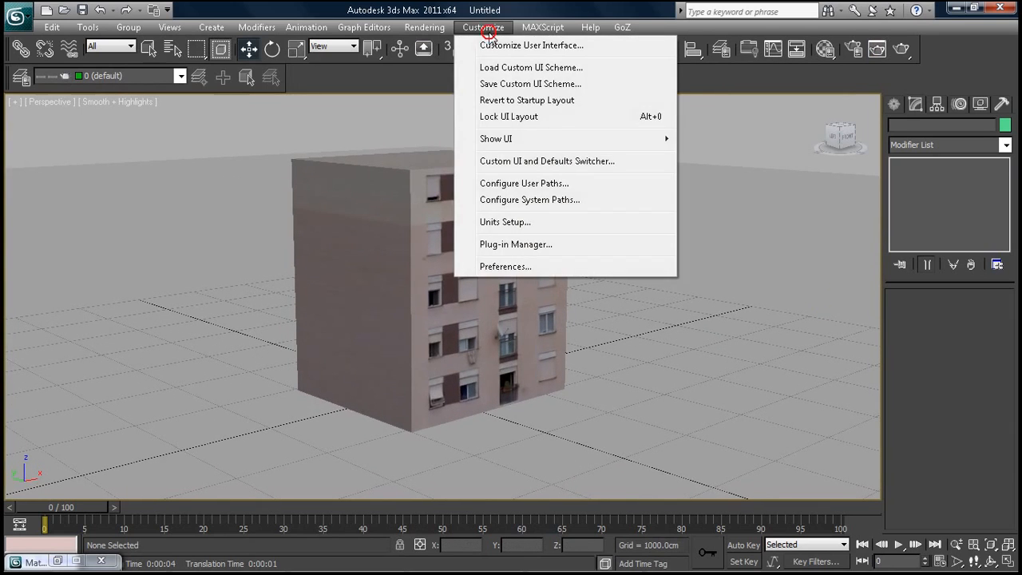
pyautogui.moveTo(435, 27)
pyautogui.click(446, 60)
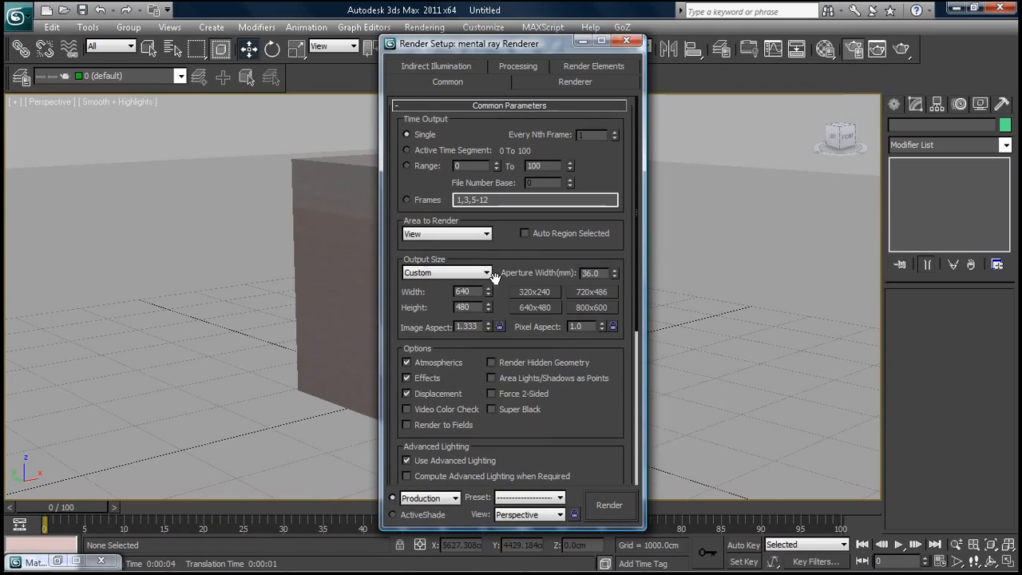
pyautogui.click(487, 273)
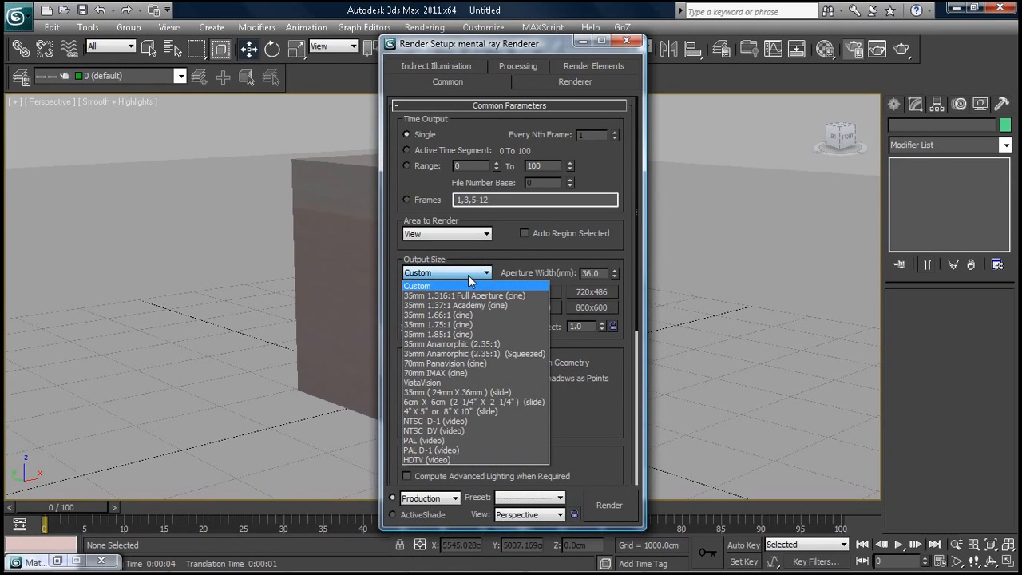
pyautogui.click(468, 274)
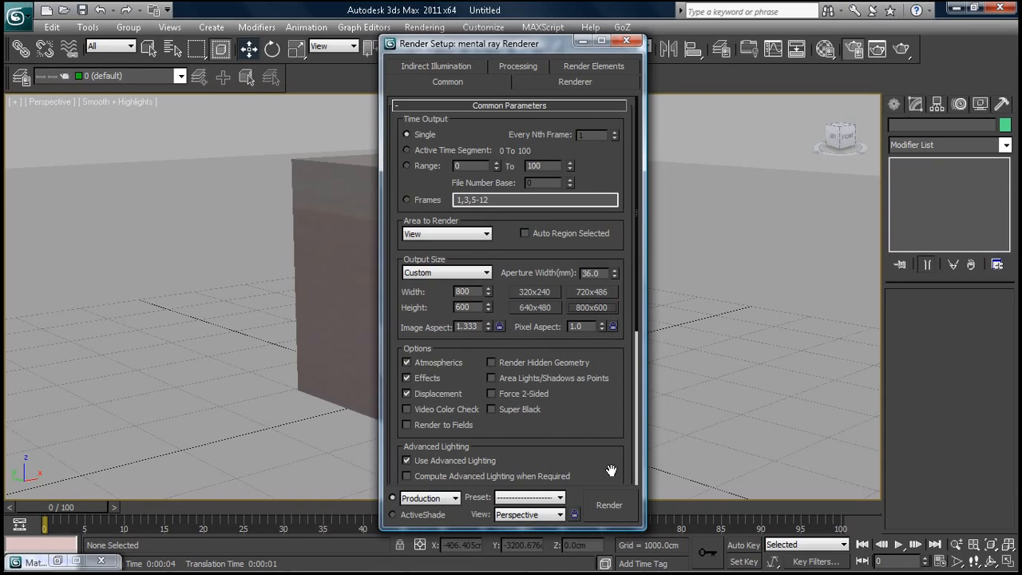
# Render the perspective view at the new output size, inspect the whole frame, and close the render window
pyautogui.click(609, 505)
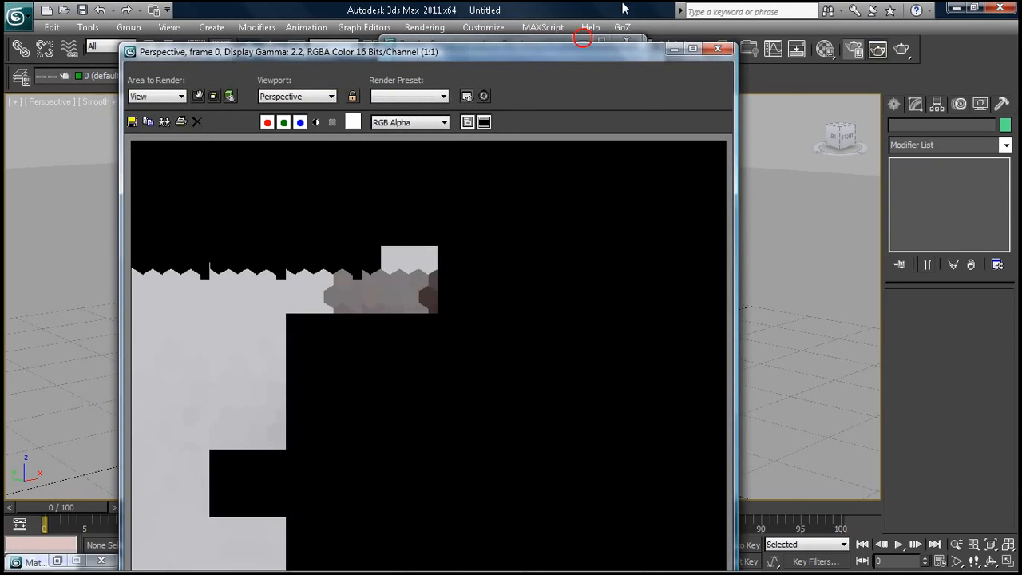
pyautogui.moveTo(582, 38); pyautogui.dragTo(624, 9)
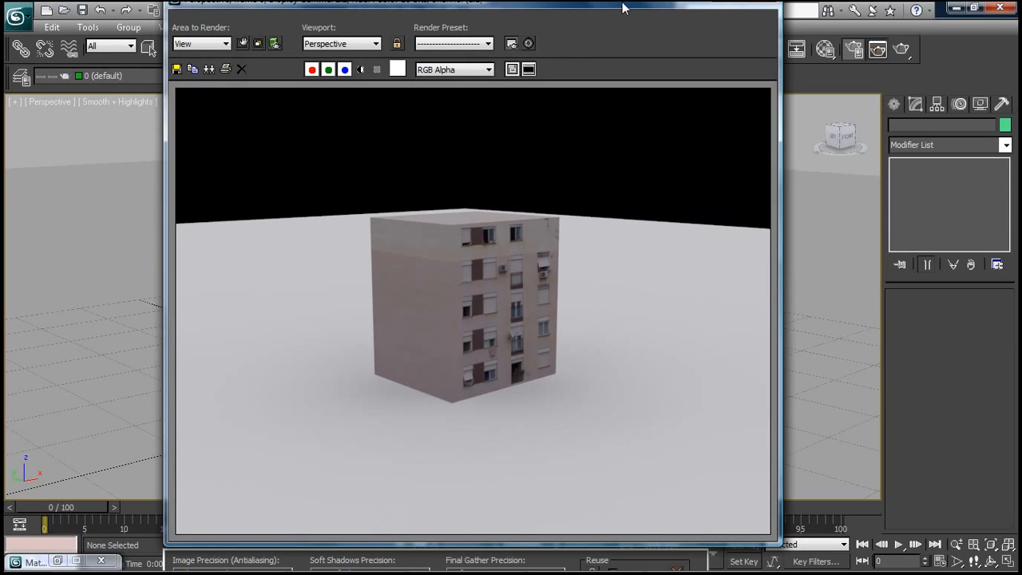
pyautogui.click(765, 8)
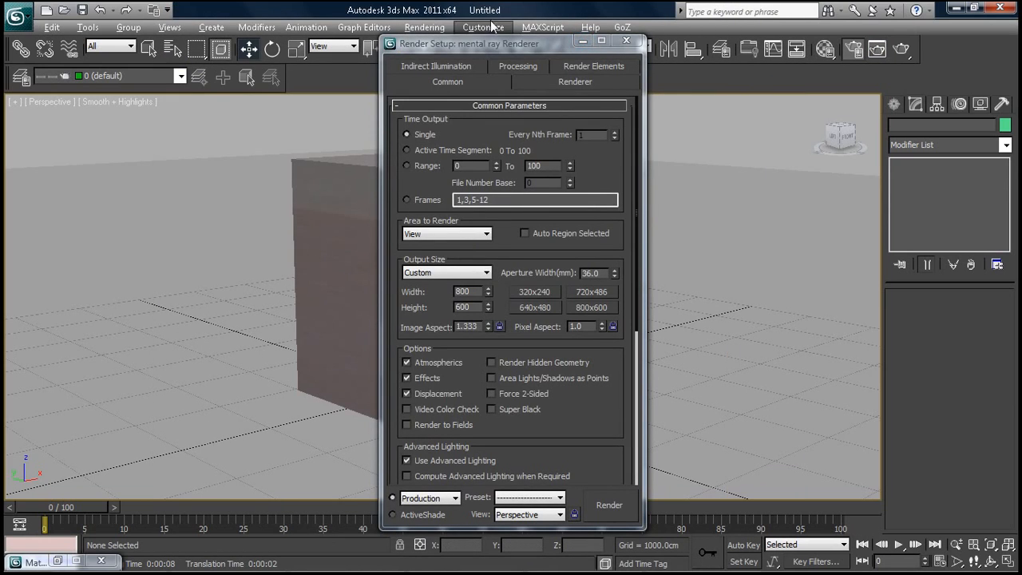
# Reopen the last rendered frame, clone it, minimize both image windows, and close Render Setup
pyautogui.click(424, 27)
pyautogui.click(452, 78)
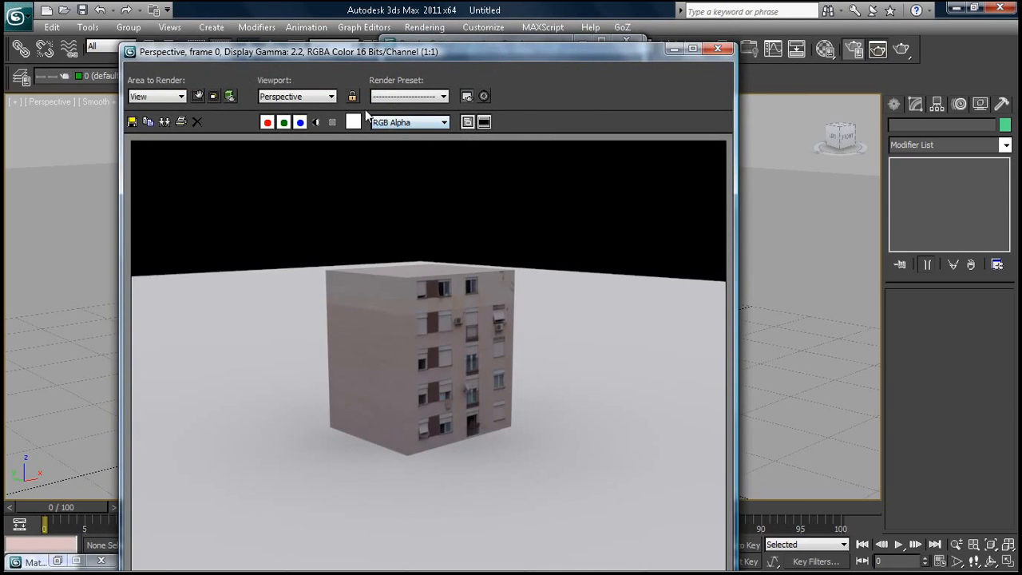
pyautogui.click(164, 122)
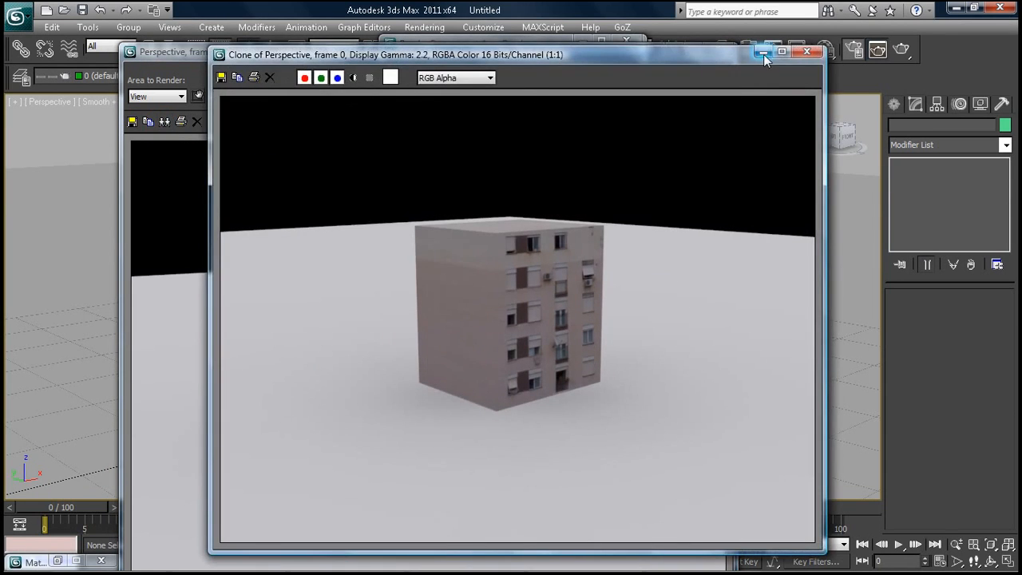
pyautogui.click(763, 53)
pyautogui.click(671, 50)
pyautogui.click(631, 40)
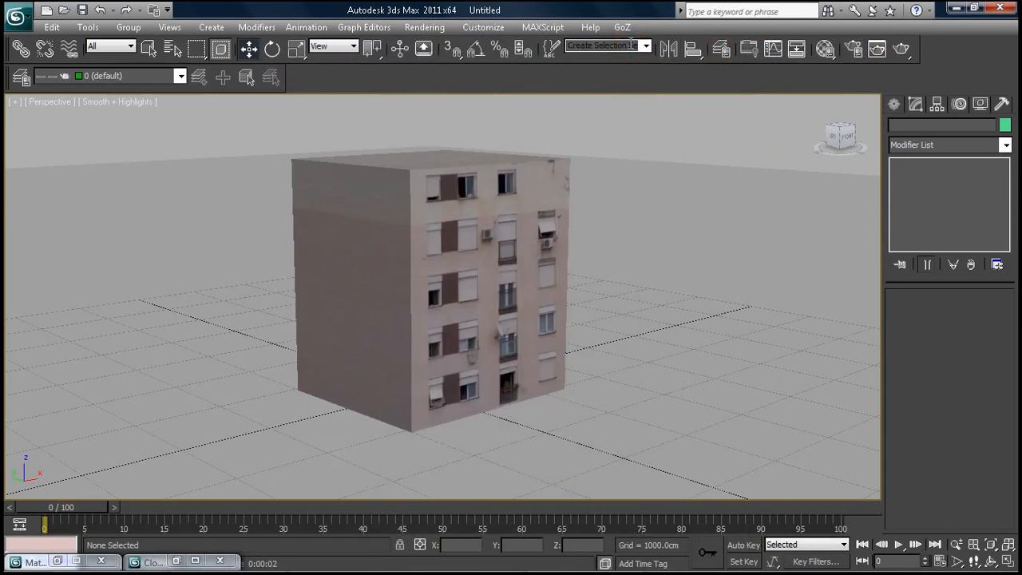
# Render the building from its other front corner, showing the facade and opposite side wall, and move the render window aside
pyautogui.keyDown('alt'); pyautogui.moveTo(696, 266); pyautogui.dragTo(578, 267, button='middle'); pyautogui.keyUp('alt')
pyautogui.moveTo(372, 236)
pyautogui.keyDown('alt'); pyautogui.mouseDown(button='middle')
pyautogui.moveTo(442, 238)
pyautogui.moveTo(371, 239)
pyautogui.moveTo(366, 229)
pyautogui.mouseUp(button='middle'); pyautogui.keyUp('alt')
pyautogui.click(251, 27)
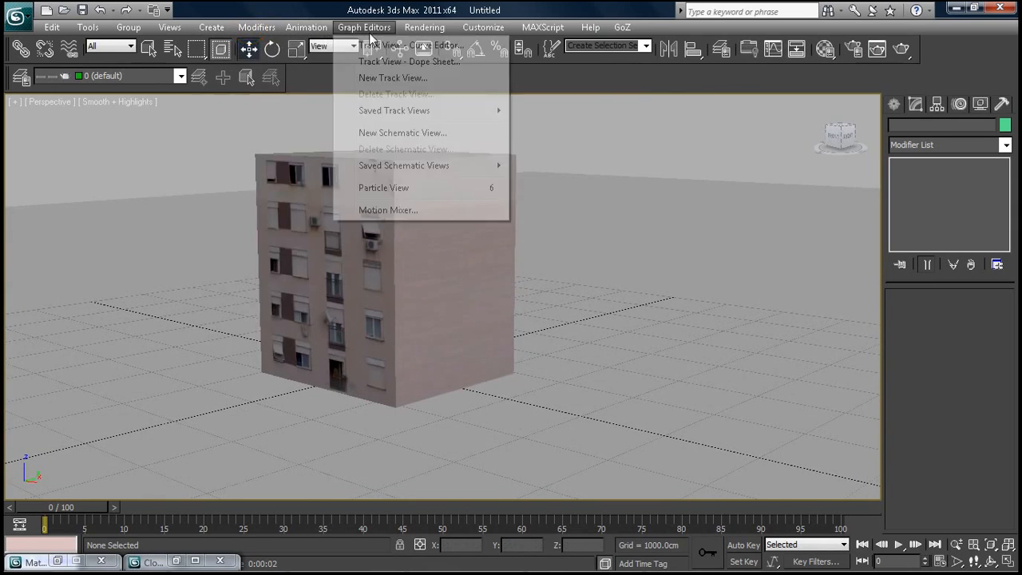
pyautogui.click(434, 43)
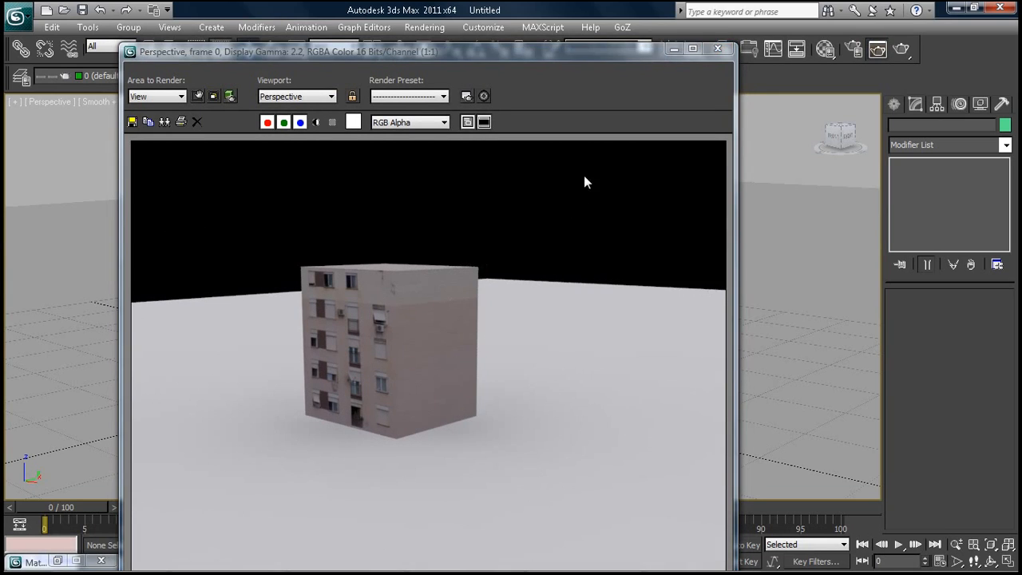
pyautogui.moveTo(454, 54); pyautogui.dragTo(638, 30)
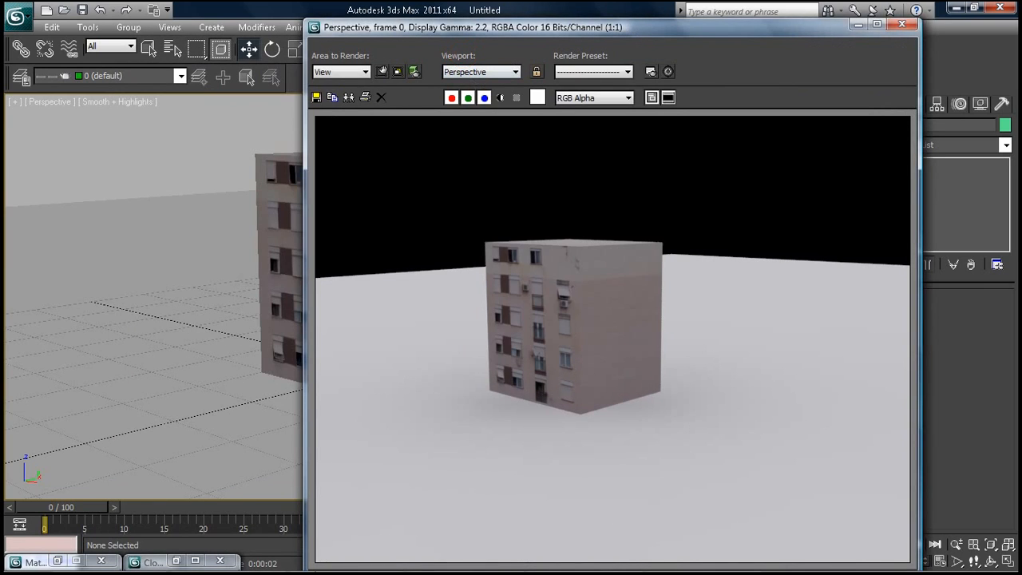
# Restore the cloned render, compare it side by side with the new render, and close both image windows
pyautogui.click(197, 560)
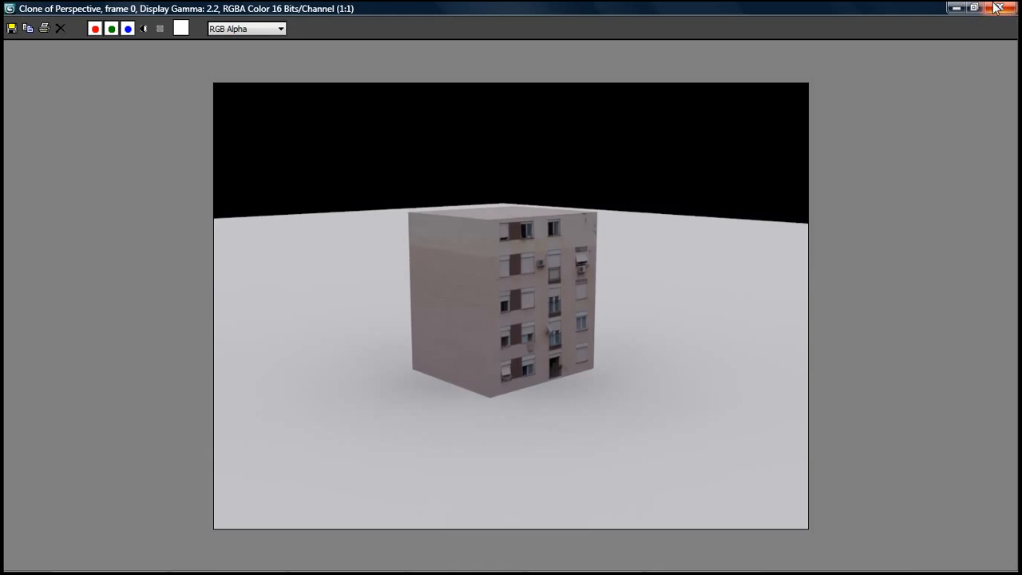
pyautogui.click(974, 8)
pyautogui.moveTo(716, 51); pyautogui.dragTo(567, 30)
pyautogui.moveTo(690, 31); pyautogui.dragTo(894, 8)
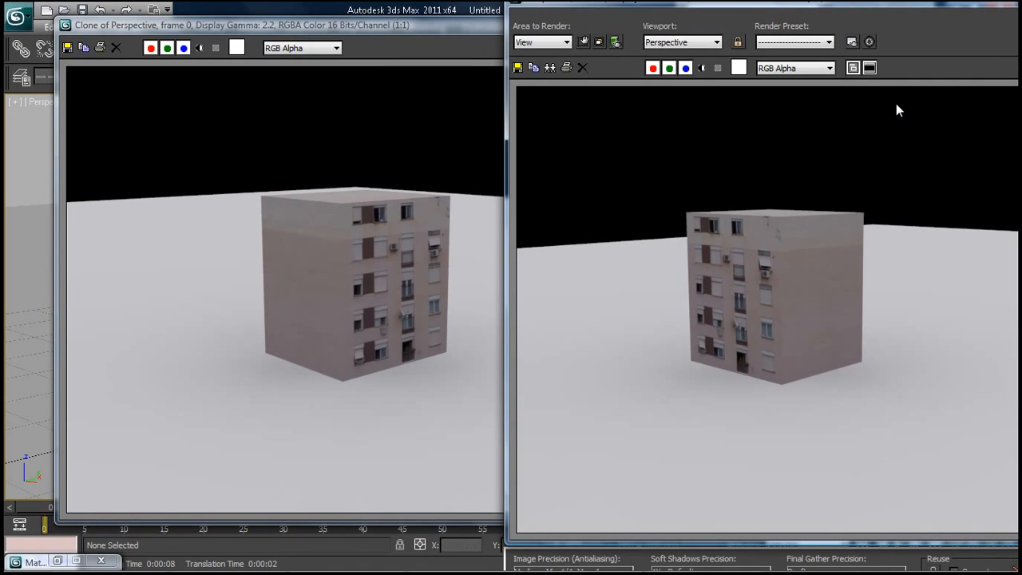
pyautogui.moveTo(753, 4); pyautogui.dragTo(617, 38)
pyautogui.click(971, 35)
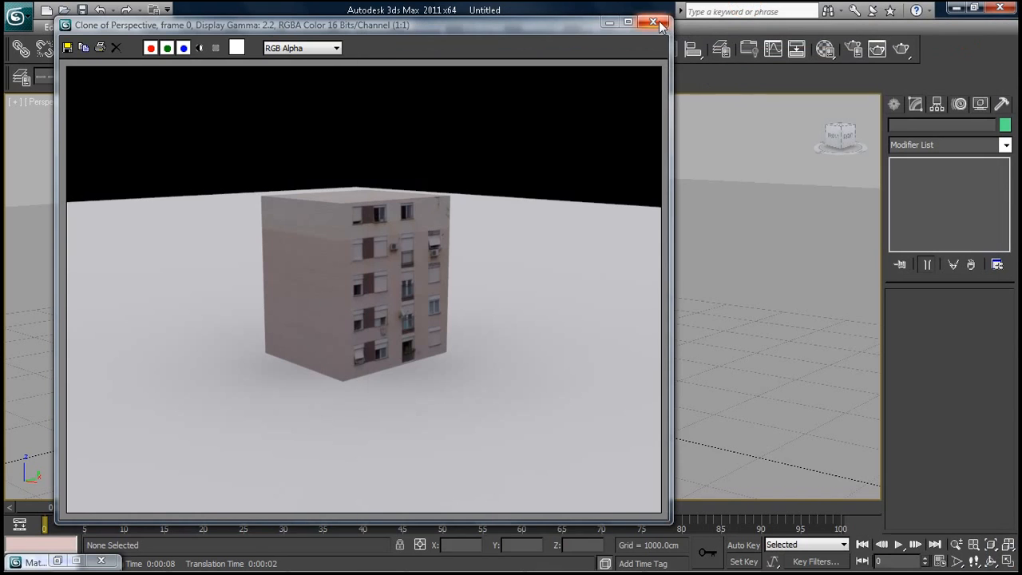
pyautogui.click(660, 25)
# Examine the textured building and its ground plane from above and from both front corners
pyautogui.keyDown('alt'); pyautogui.moveTo(474, 265); pyautogui.dragTo(524, 281, button='middle'); pyautogui.keyUp('alt')
pyautogui.scroll(-5, 607, 304)
pyautogui.keyDown('alt'); pyautogui.moveTo(623, 317); pyautogui.dragTo(648, 312, button='middle'); pyautogui.keyUp('alt')
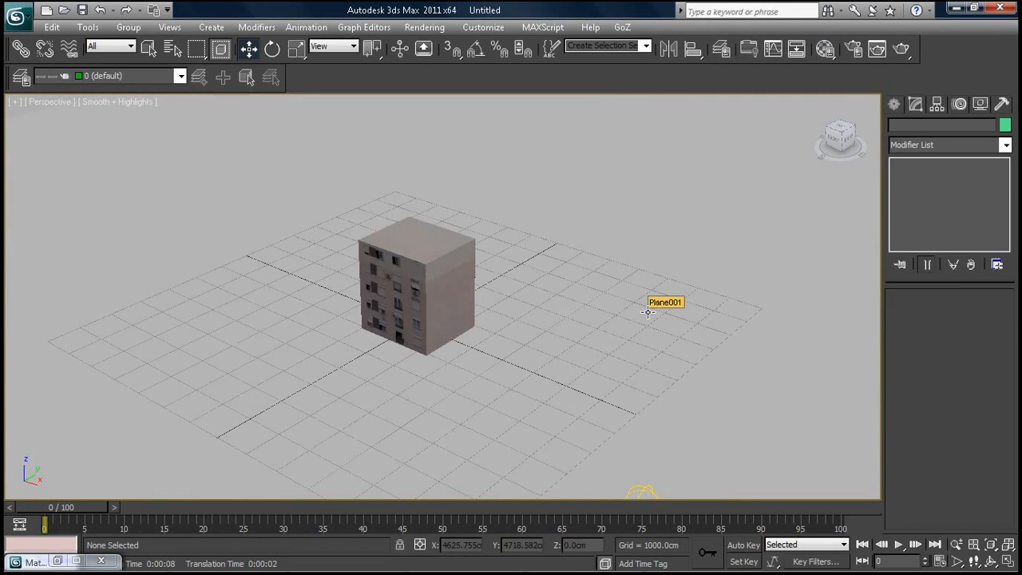
pyautogui.scroll(4, 487, 295)
pyautogui.keyDown('alt'); pyautogui.moveTo(479, 296); pyautogui.dragTo(595, 292, button='middle'); pyautogui.keyUp('alt')
pyautogui.scroll(2, 587, 277)
pyautogui.scroll(-5, 603, 284)
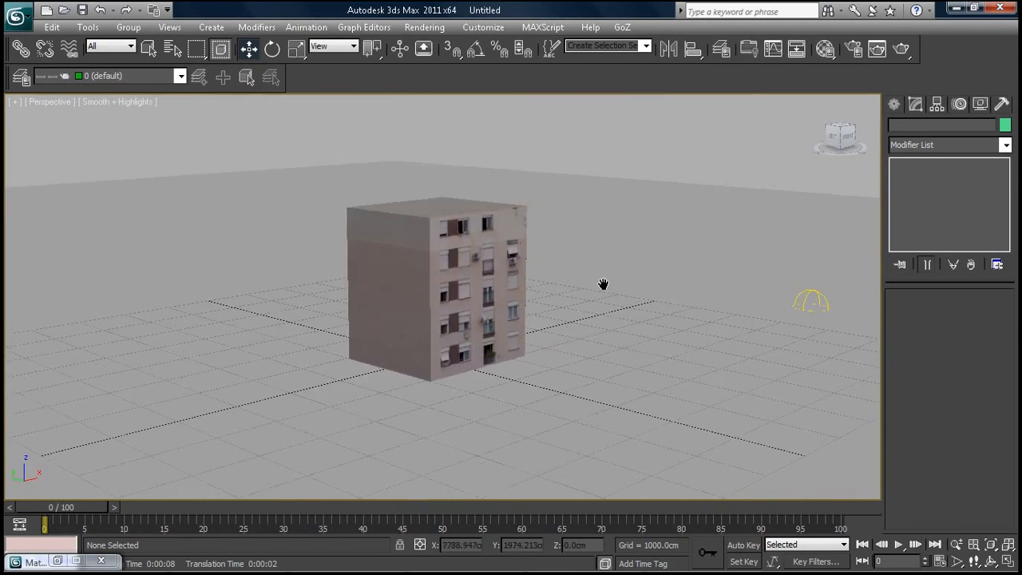
pyautogui.scroll(2, 603, 277)
# Add an Unwrap UVW modifier to the building box
pyautogui.click(894, 103)
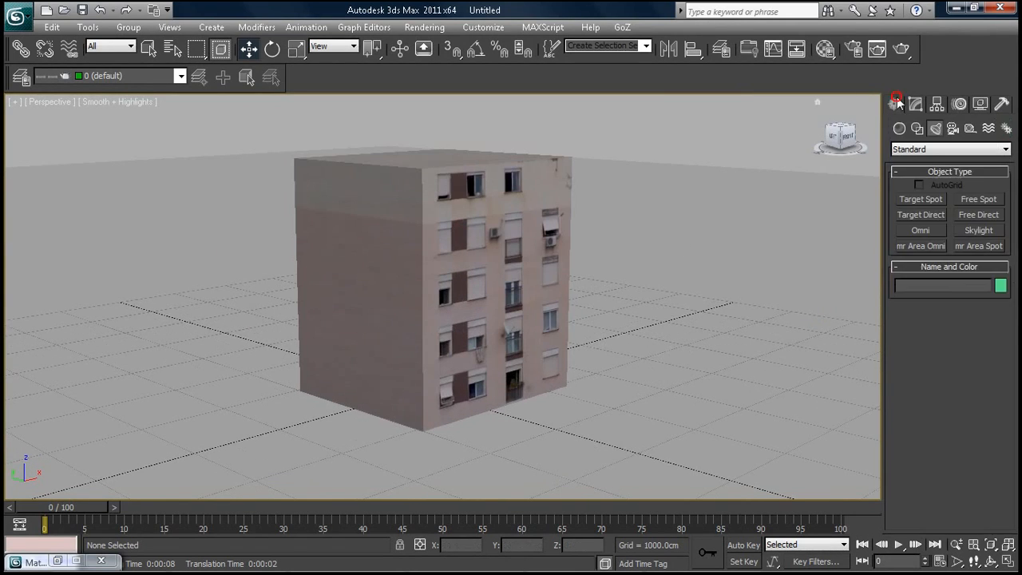
pyautogui.click(916, 105)
pyautogui.click(1005, 144)
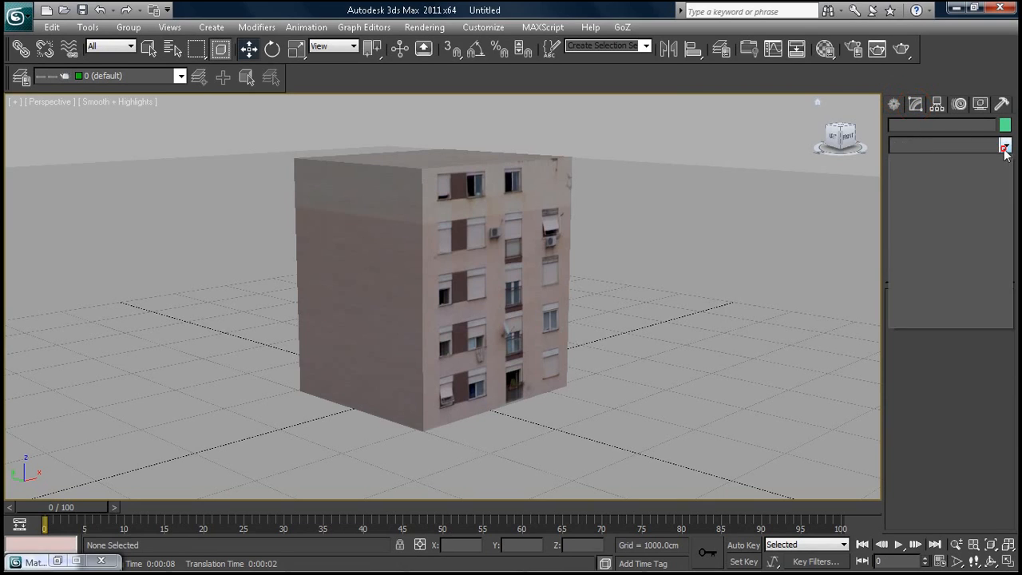
pyautogui.click(974, 145)
pyautogui.click(505, 190)
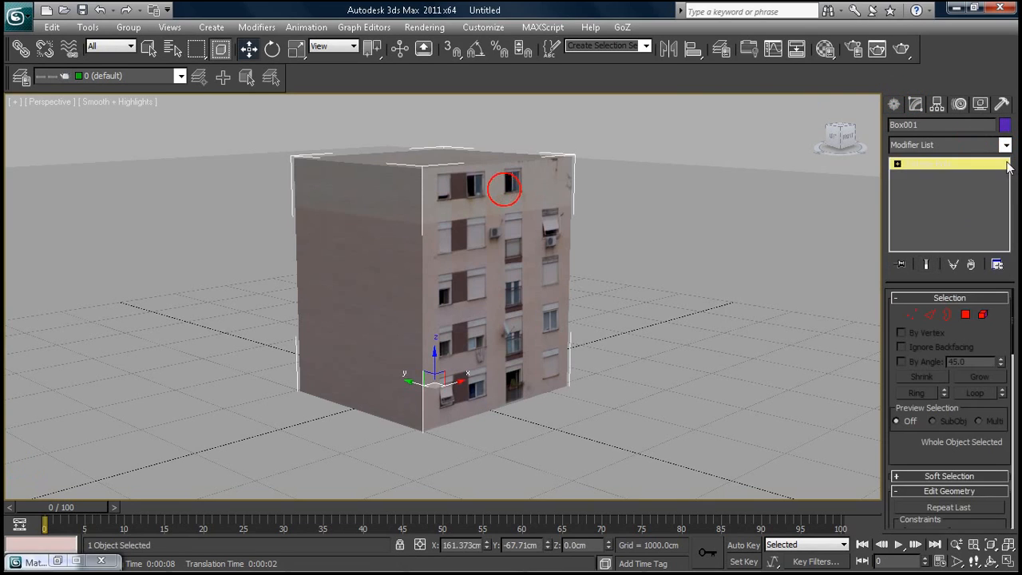
pyautogui.click(1006, 149)
pyautogui.press('u')
pyautogui.press('u')
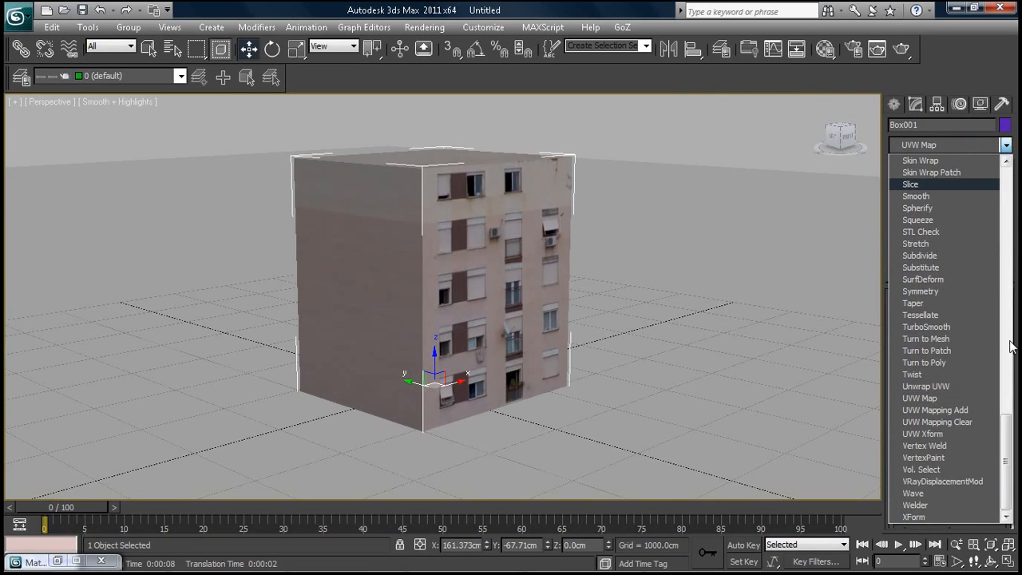
pyautogui.click(950, 385)
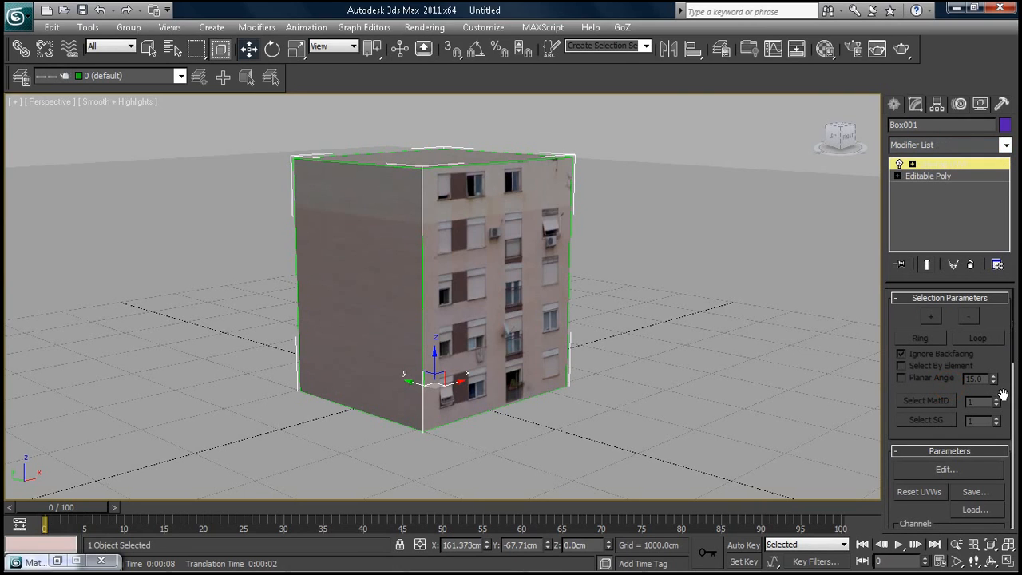
# View the building's UVs in the unwrap editor, close it, and examine the facade and side wall in the viewport
pyautogui.click(947, 470)
pyautogui.moveTo(255, 72); pyautogui.dragTo(497, 27)
pyautogui.click(616, 16)
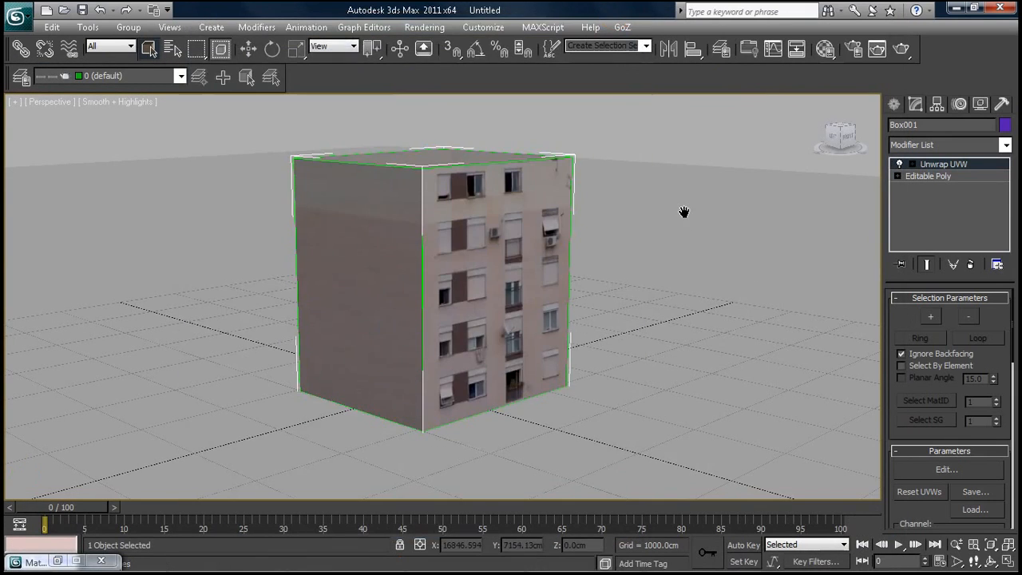
pyautogui.scroll(-3, 684, 211)
pyautogui.keyDown('alt'); pyautogui.moveTo(627, 274); pyautogui.dragTo(673, 274, button='middle'); pyautogui.keyUp('alt')
pyautogui.scroll(5, 673, 274)
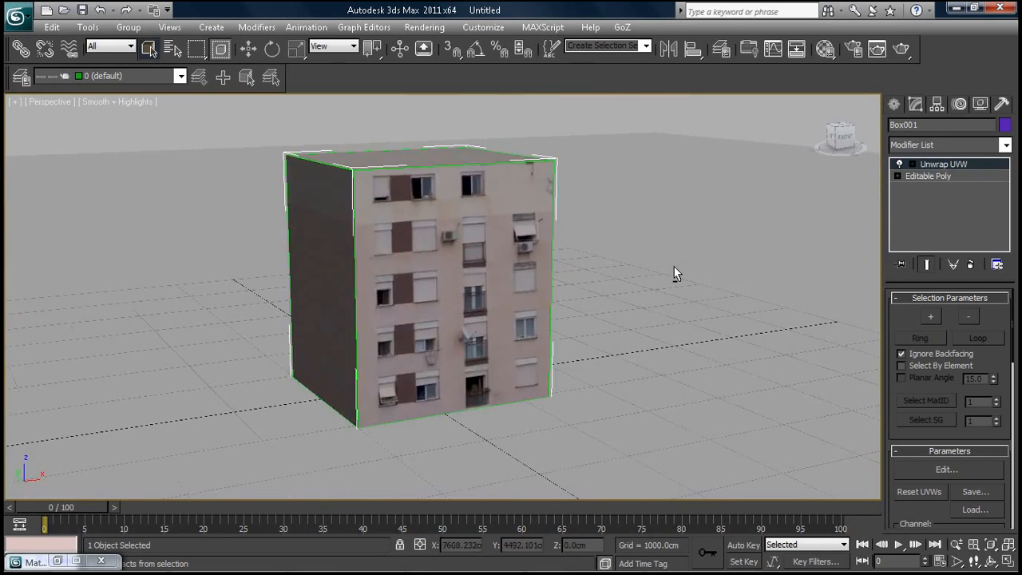
pyautogui.scroll(-2, 673, 274)
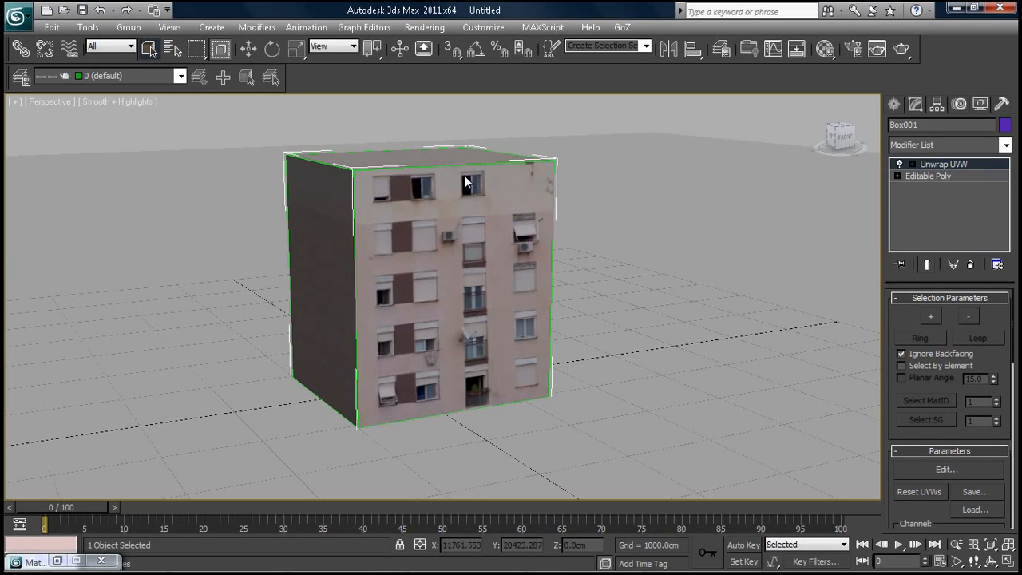
pyautogui.click(256, 50)
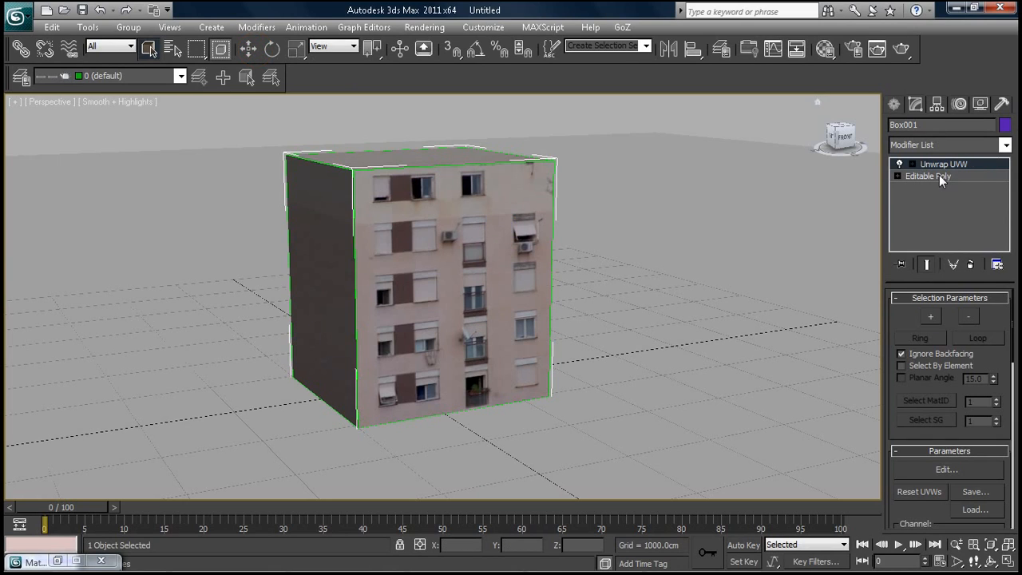
# Start a new empty scene in place of the building scene
pyautogui.click(19, 18)
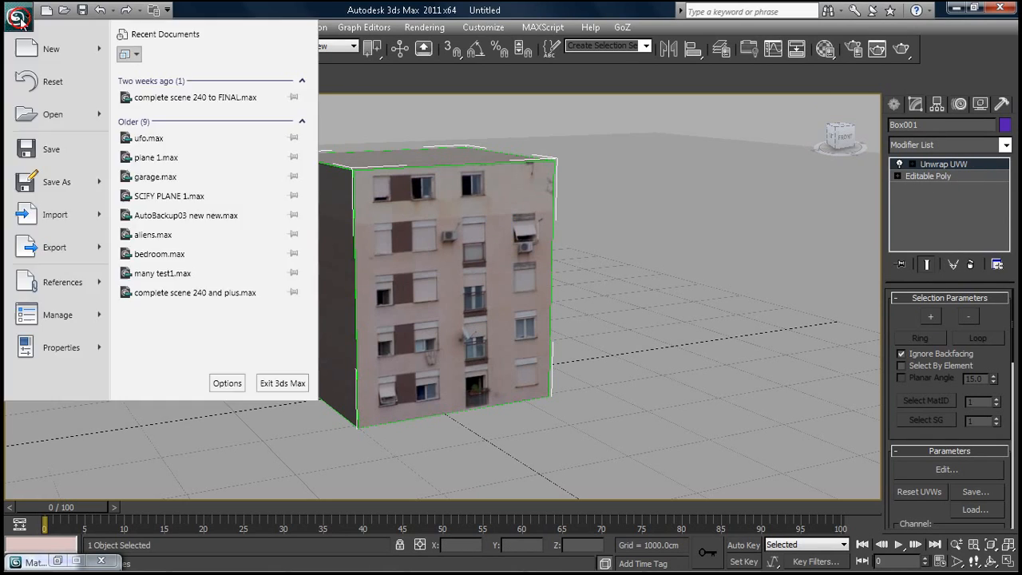
pyautogui.click(41, 48)
pyautogui.click(520, 350)
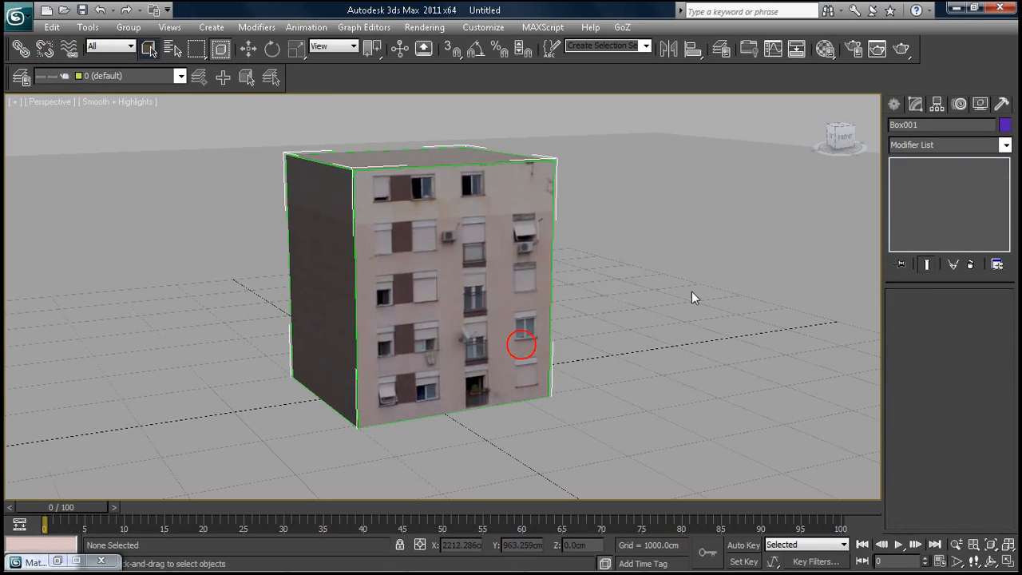
# Create a box near the grid centre, about 1416 cm wide and 1482 cm high
pyautogui.click(893, 105)
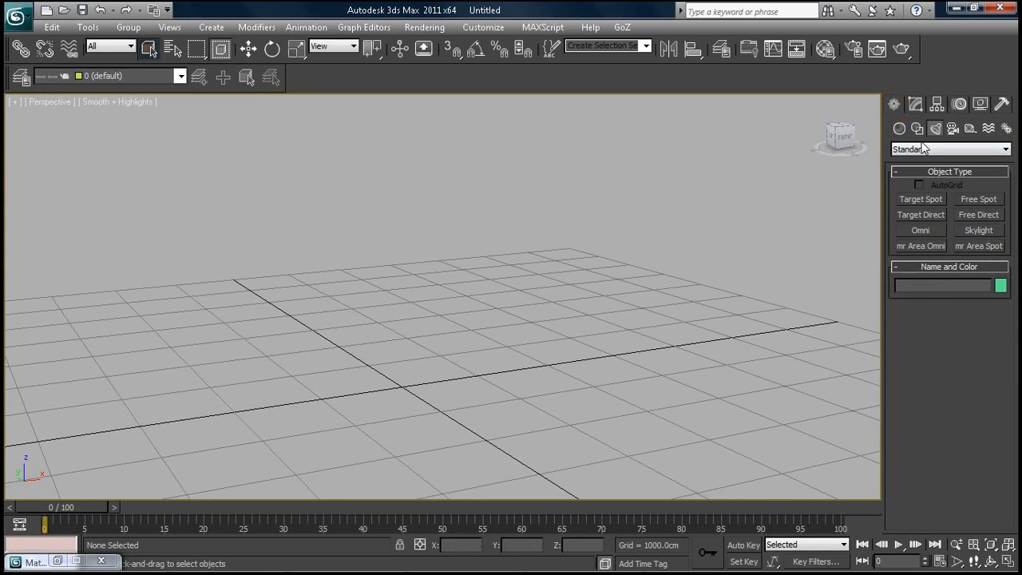
pyautogui.click(899, 129)
pyautogui.click(921, 199)
pyautogui.moveTo(317, 373); pyautogui.dragTo(497, 397)
pyautogui.click(507, 279)
# Set the box's length, width and height to 2000 cm each
pyautogui.doubleClick(970, 395)
pyautogui.write('2000')
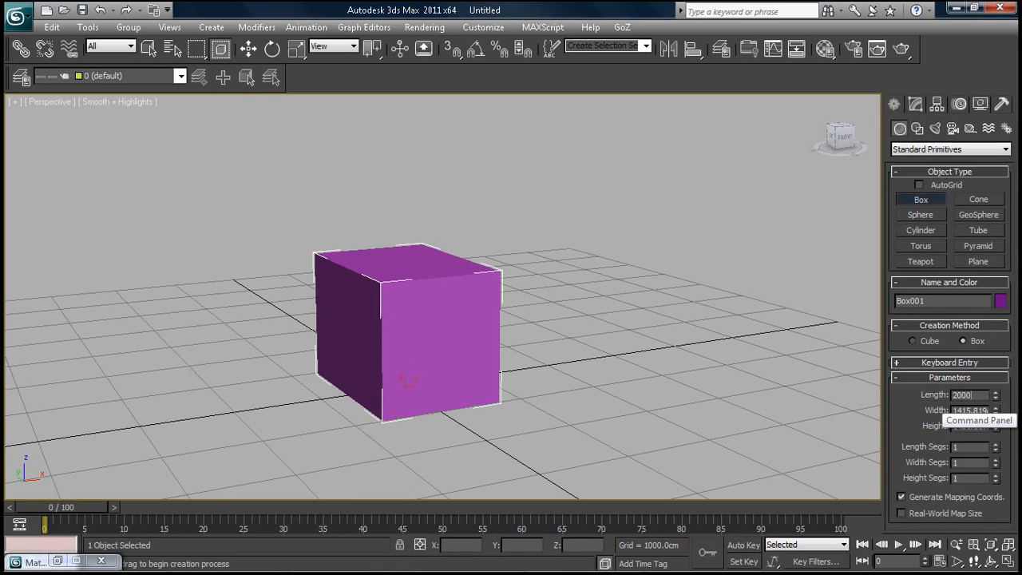
pyautogui.doubleClick(980, 395)
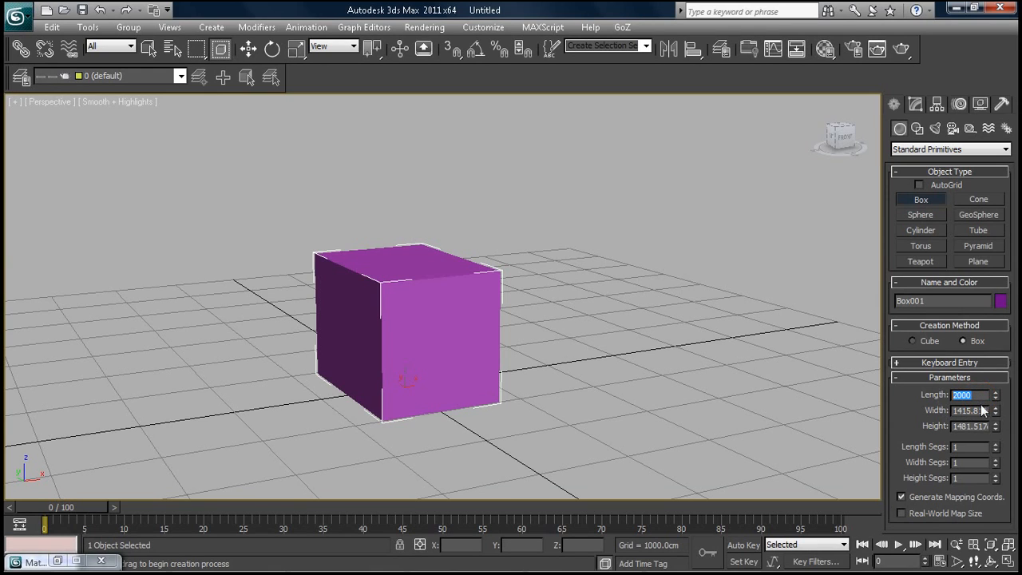
pyautogui.click(963, 426)
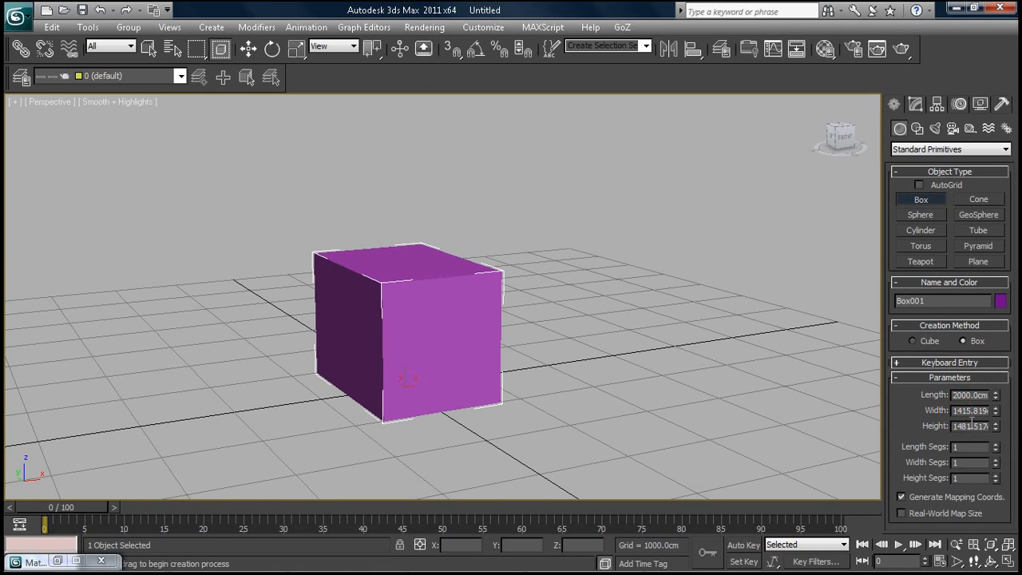
pyautogui.doubleClick(955, 410)
pyautogui.write('2000')
pyautogui.click(954, 425)
pyautogui.moveTo(953, 426); pyautogui.dragTo(1008, 431)
pyautogui.write('2000')
pyautogui.click(531, 326)
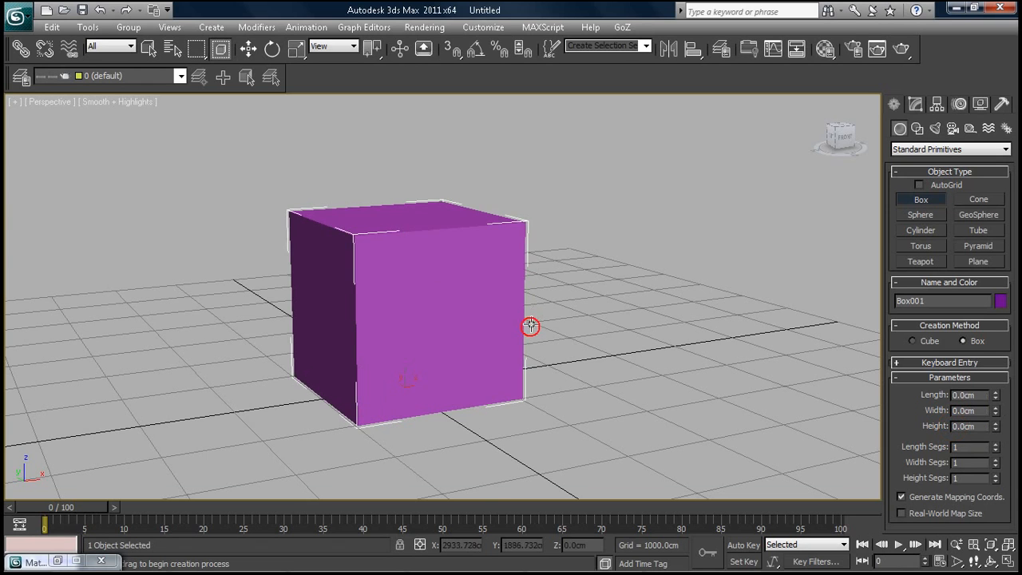
# Move the cube to the world origin at X 0, Y 0, Z 0 and deselect it
pyautogui.scroll(-3, 593, 315)
pyautogui.keyDown('alt'); pyautogui.moveTo(428, 343); pyautogui.dragTo(495, 361, button='middle'); pyautogui.keyUp('alt')
pyautogui.click(249, 48)
pyautogui.click(444, 269)
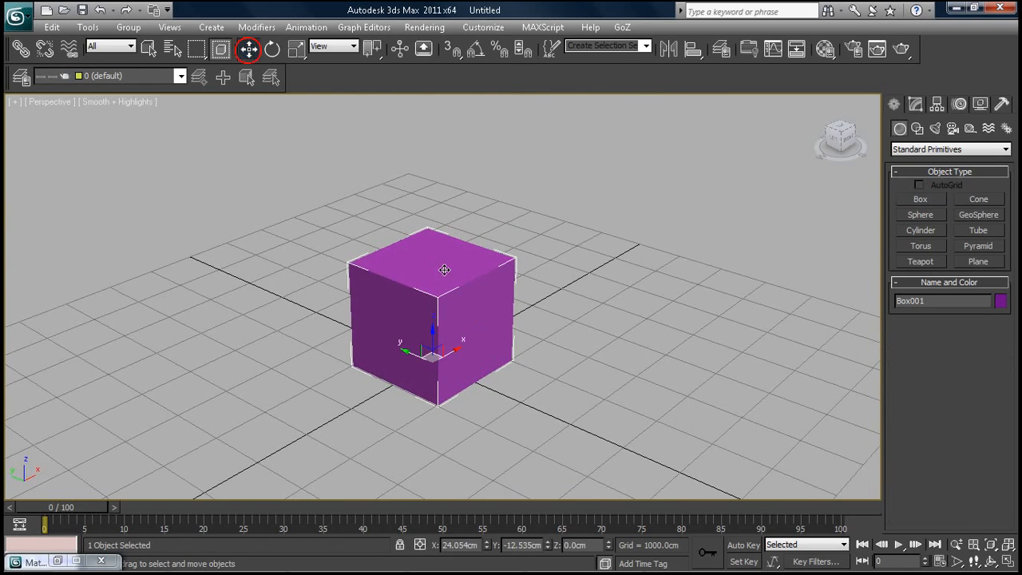
pyautogui.doubleClick(460, 545)
pyautogui.write('0')
pyautogui.doubleClick(537, 544)
pyautogui.write('0')
pyautogui.click(589, 544)
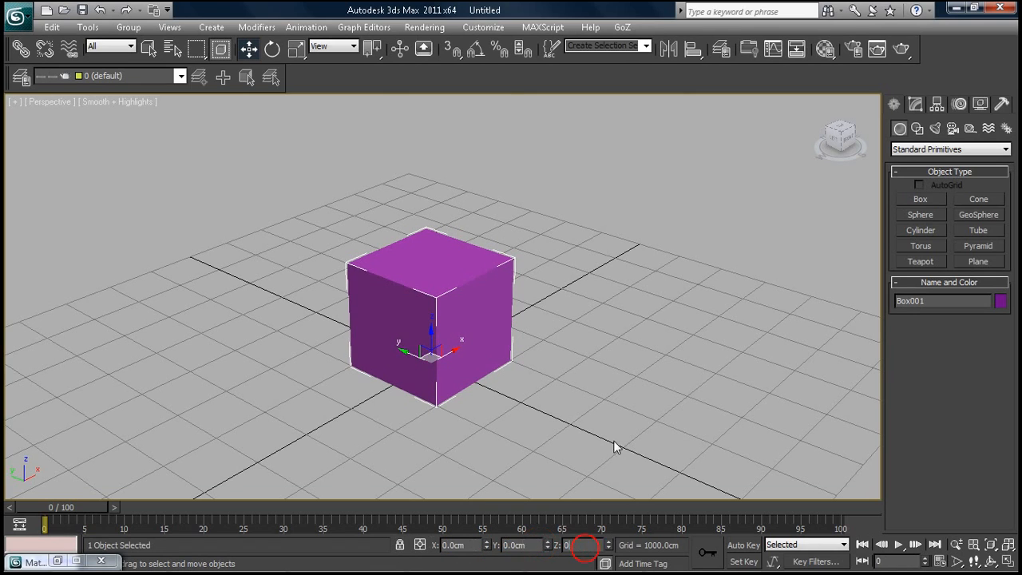
pyautogui.click(669, 327)
# Open the Material Editor and select the 01 - Default material that uses the dice_texture.png bitmap
pyautogui.scroll(-5, 497, 359)
pyautogui.keyDown('alt'); pyautogui.moveTo(497, 358); pyautogui.dragTo(534, 250, button='middle'); pyautogui.keyUp('alt')
pyautogui.scroll(3, 543, 335)
pyautogui.keyDown('alt'); pyautogui.moveTo(500, 292); pyautogui.dragTo(594, 321, button='middle'); pyautogui.keyUp('alt')
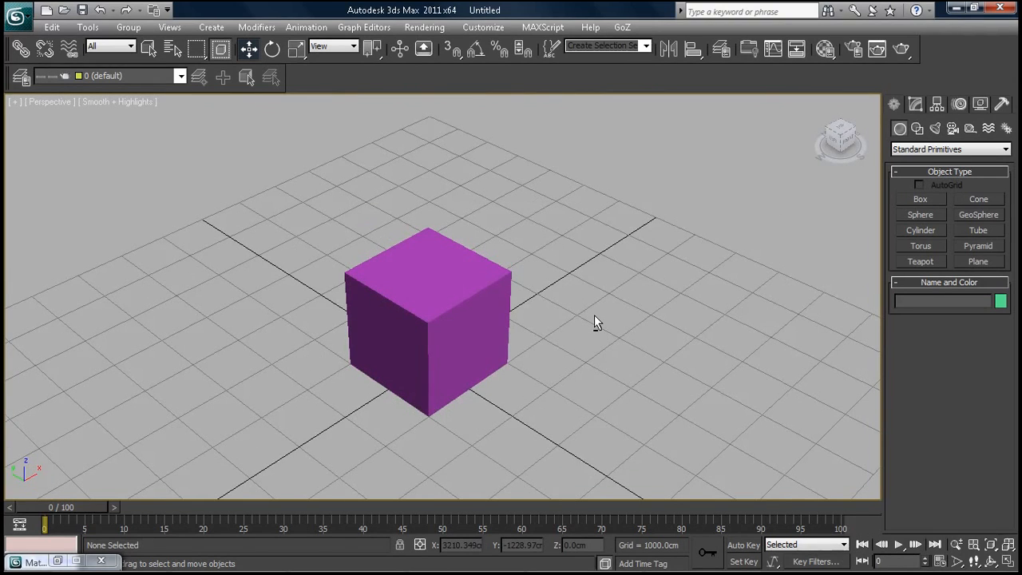
pyautogui.press('m')
pyautogui.click(575, 95)
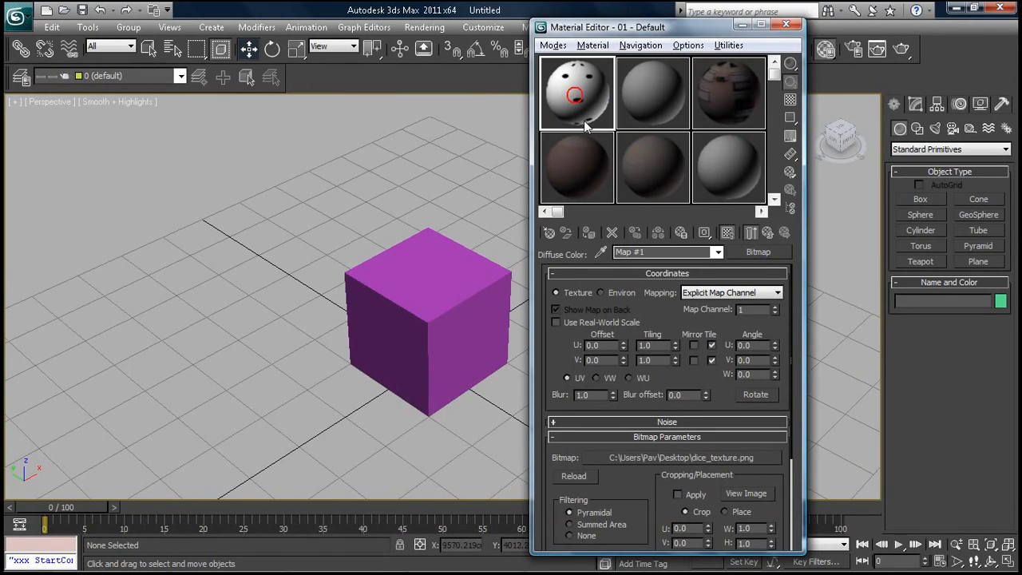
# Switch to the desktop, view the dot layout in the dice_texture image, and return to 3ds Max
pyautogui.click(742, 27)
pyautogui.click(958, 8)
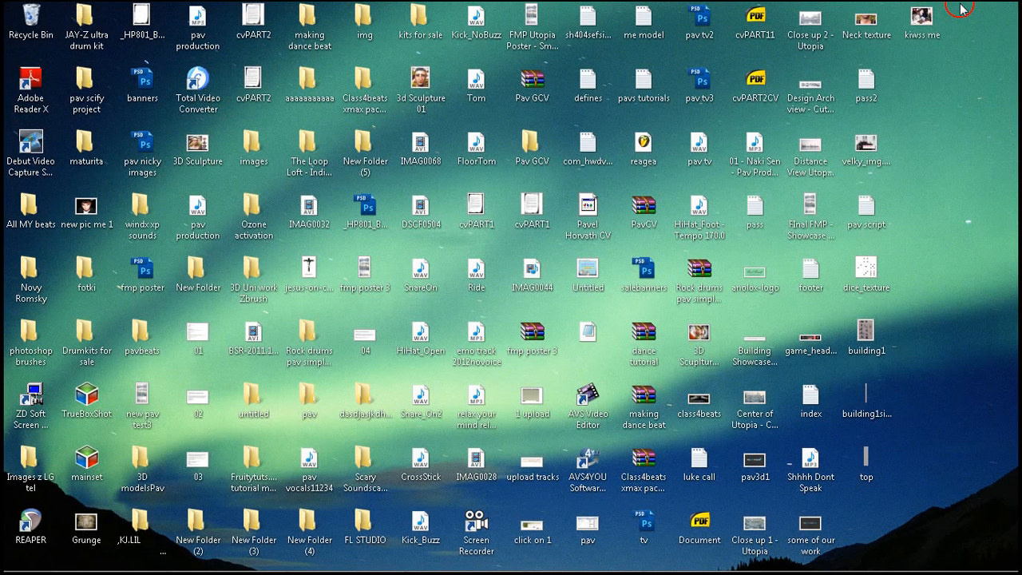
pyautogui.doubleClick(867, 270)
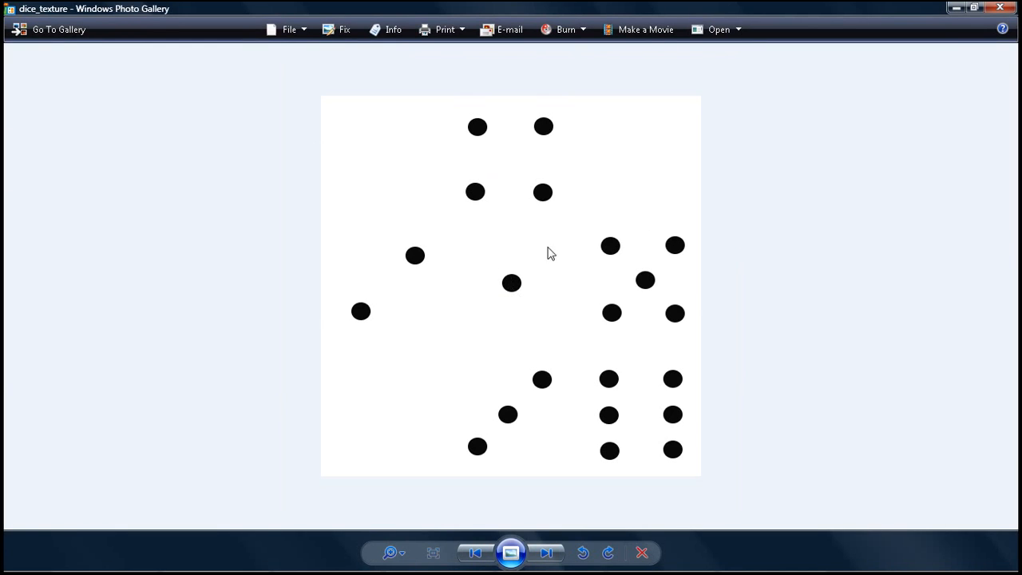
pyautogui.press('super')
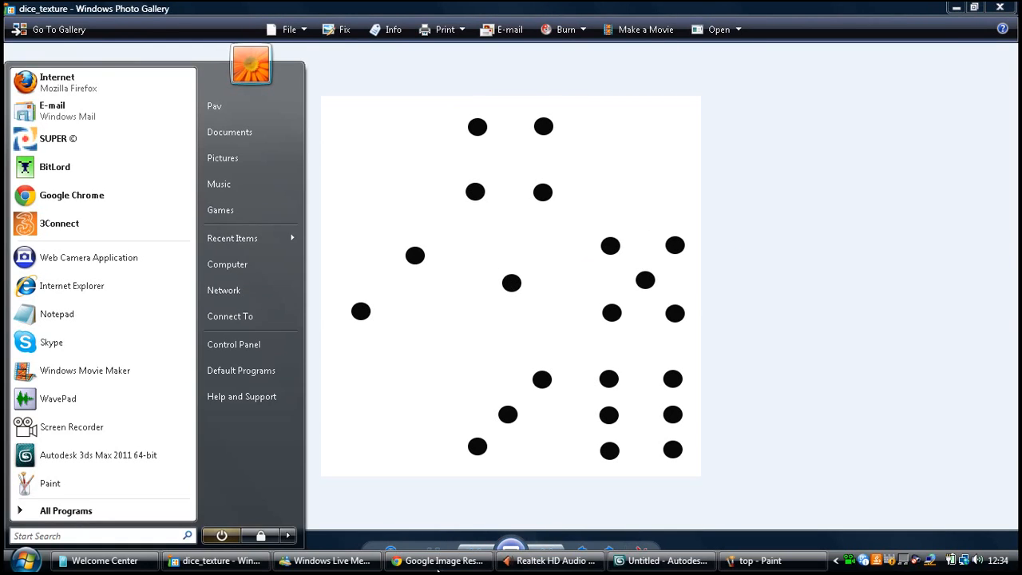
pyautogui.click(669, 561)
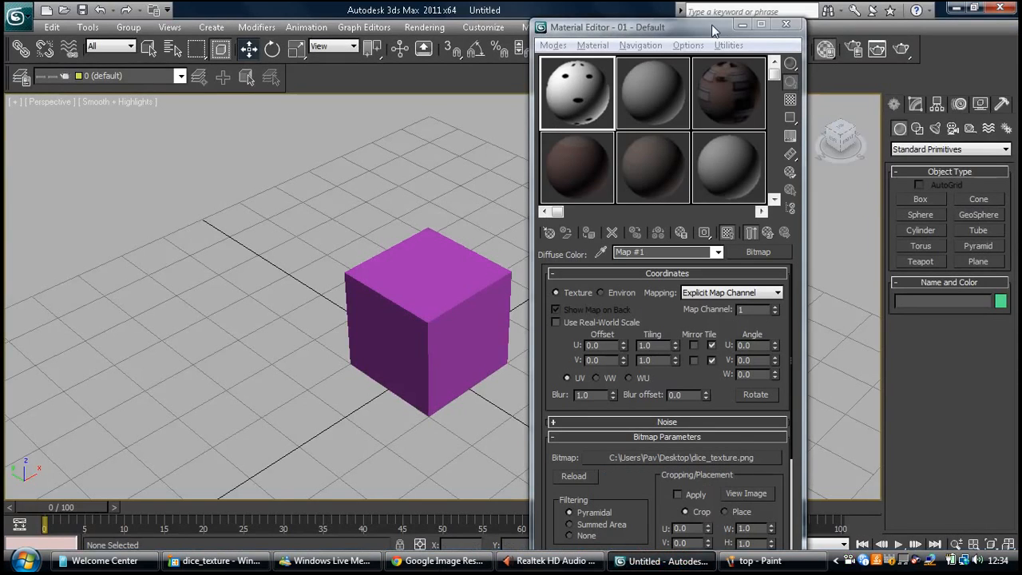
# Apply the dice_texture material to the cube and minimize the Material Editor
pyautogui.moveTo(694, 28); pyautogui.dragTo(799, 27)
pyautogui.moveTo(685, 83); pyautogui.dragTo(487, 251)
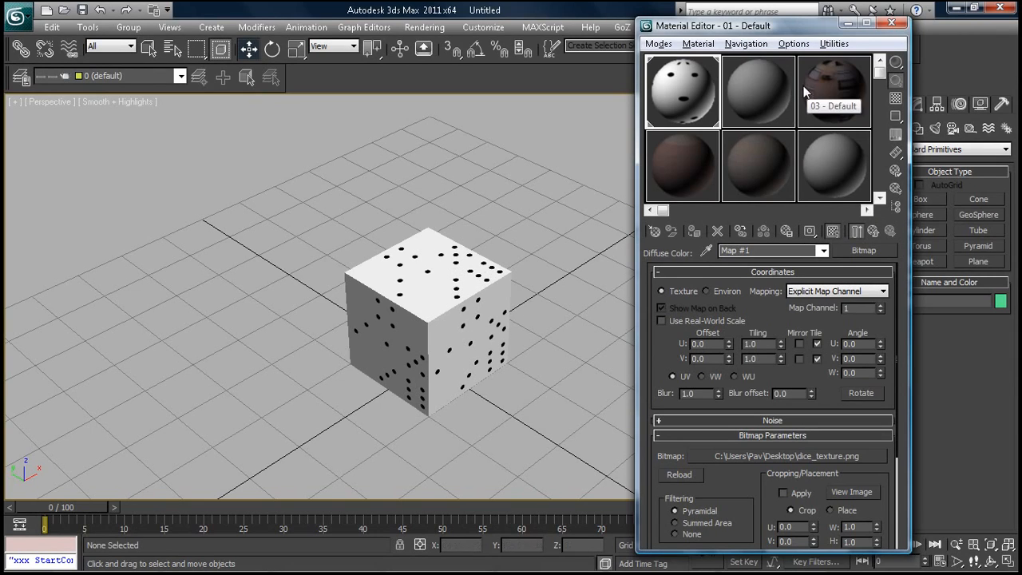
pyautogui.click(849, 26)
# Select the dice-textured cube and add a UVW Map modifier to it
pyautogui.moveTo(598, 315)
pyautogui.keyDown('alt'); pyautogui.mouseDown(button='middle')
pyautogui.moveTo(680, 274)
pyautogui.moveTo(540, 340)
pyautogui.moveTo(417, 303)
pyautogui.moveTo(662, 299)
pyautogui.moveTo(586, 283)
pyautogui.moveTo(554, 296)
pyautogui.moveTo(679, 299)
pyautogui.moveTo(616, 289)
pyautogui.moveTo(607, 304)
pyautogui.mouseUp(button='middle'); pyautogui.keyUp('alt')
pyautogui.moveTo(551, 319); pyautogui.dragTo(572, 326, button='middle')
pyautogui.scroll(3, 624, 270)
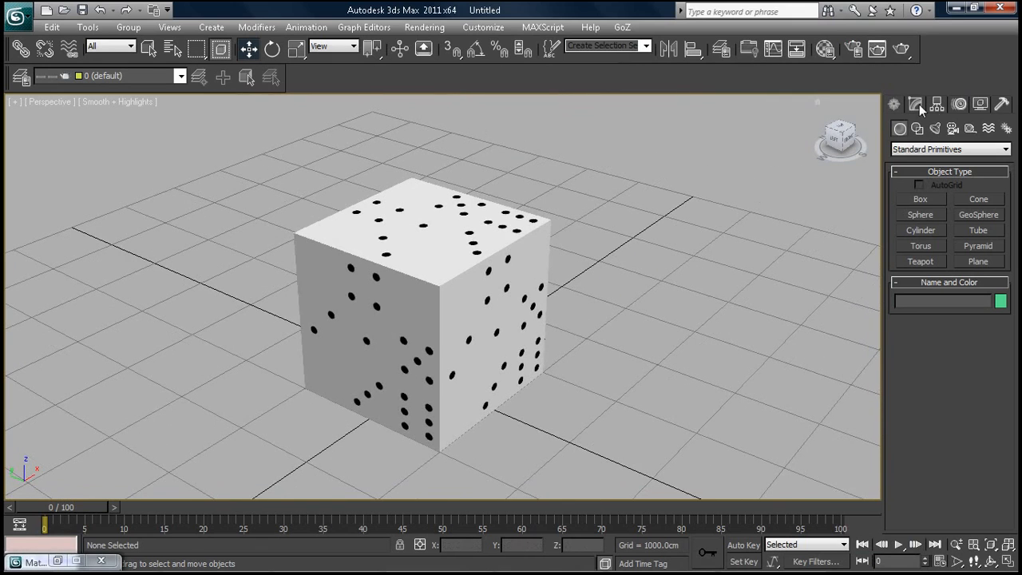
pyautogui.click(916, 104)
pyautogui.click(895, 105)
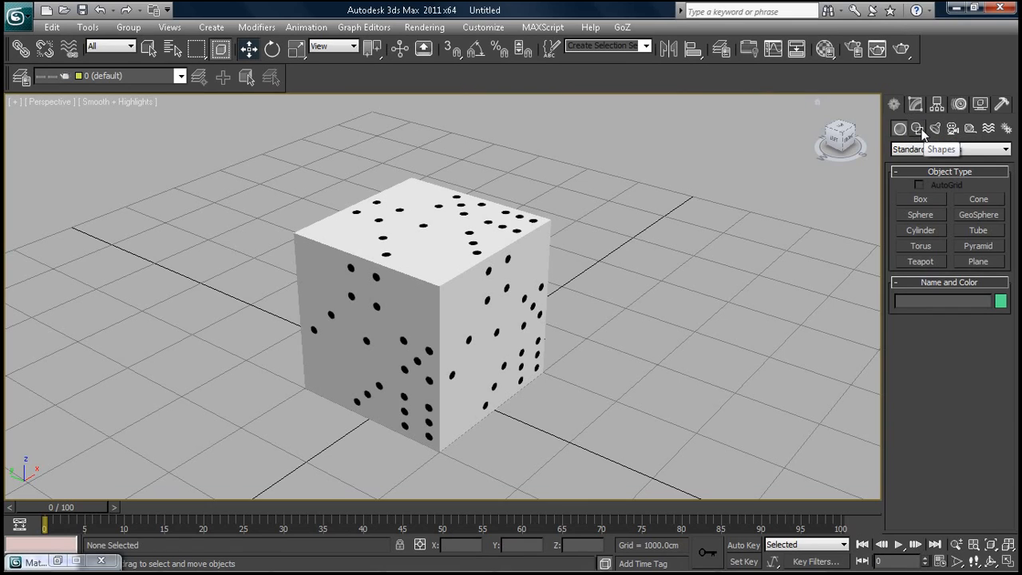
pyautogui.click(917, 107)
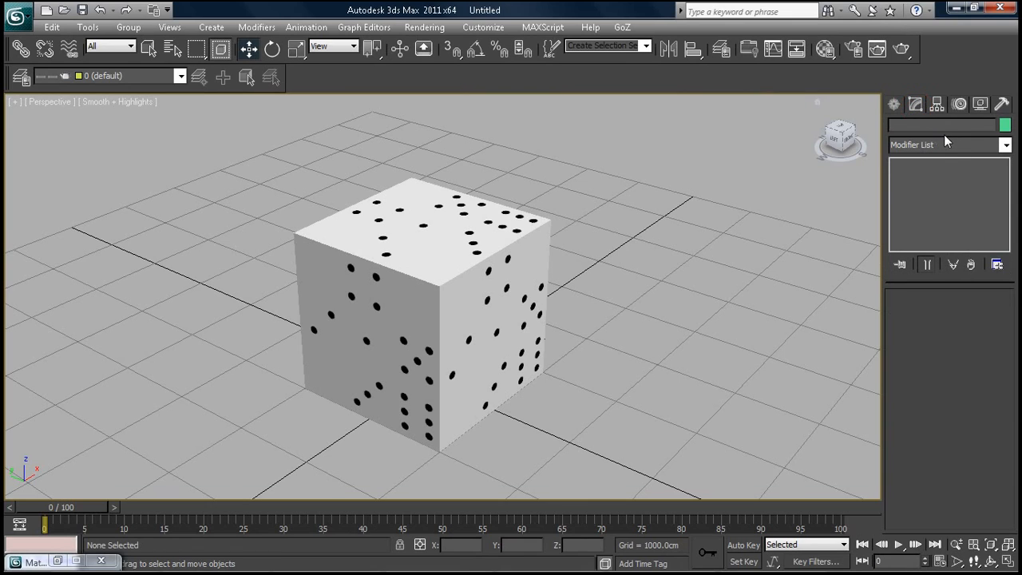
pyautogui.click(384, 200)
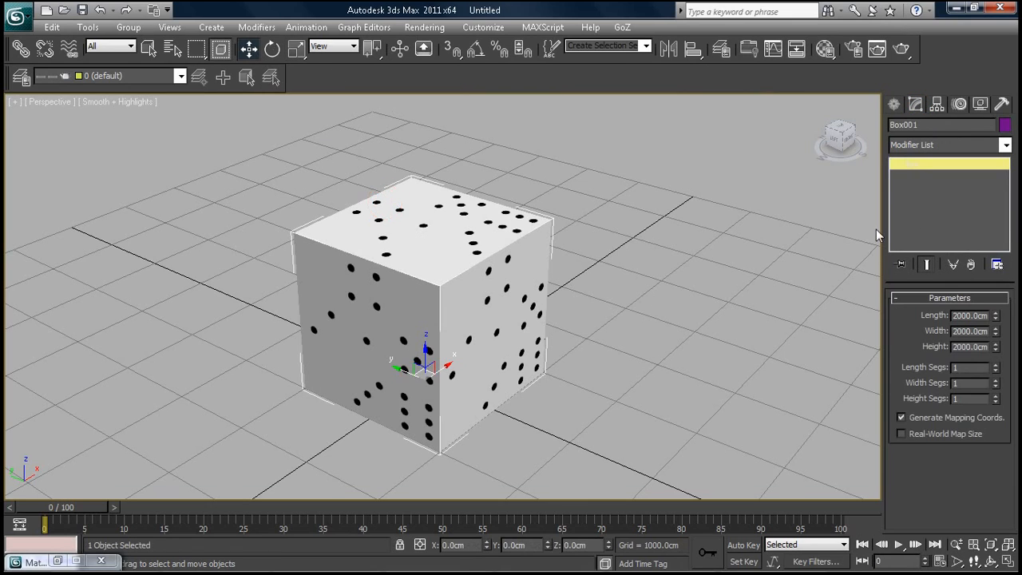
pyautogui.click(1006, 145)
pyautogui.press('u')
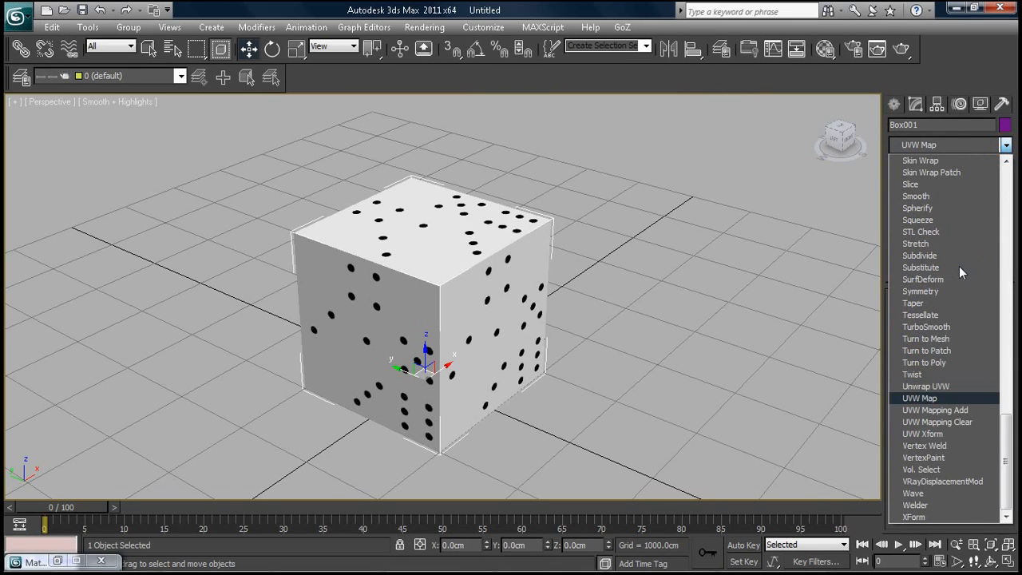
pyautogui.click(938, 388)
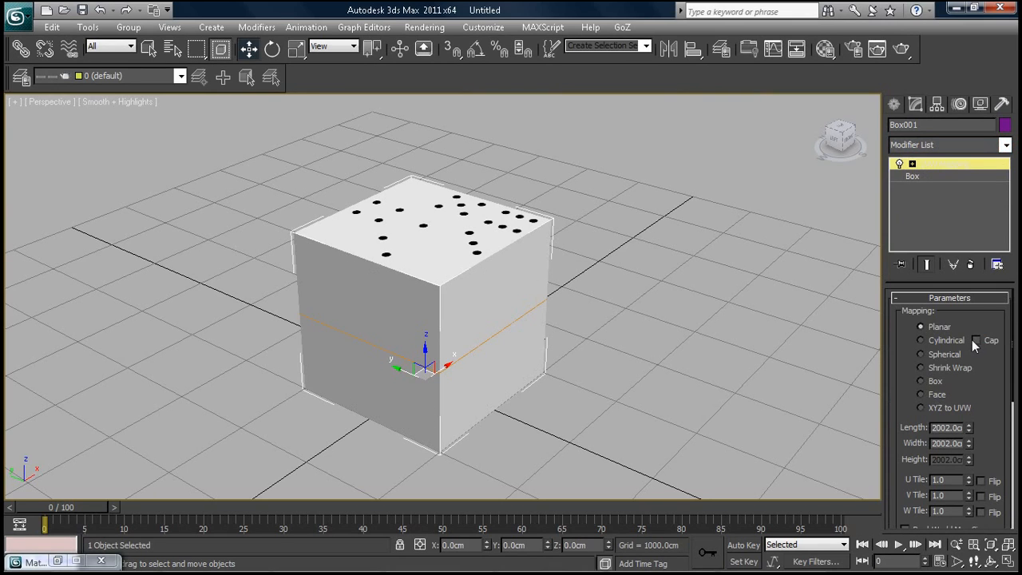
# Try Face mapping in the UVW Map modifier, and set the mapping type to Box
pyautogui.click(924, 395)
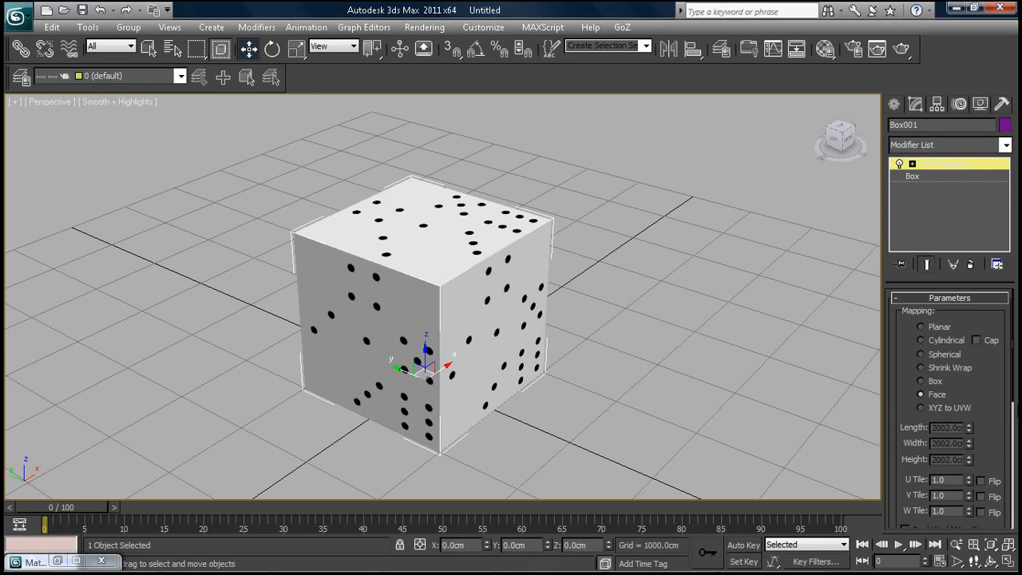
pyautogui.moveTo(1012, 387); pyautogui.dragTo(1014, 435)
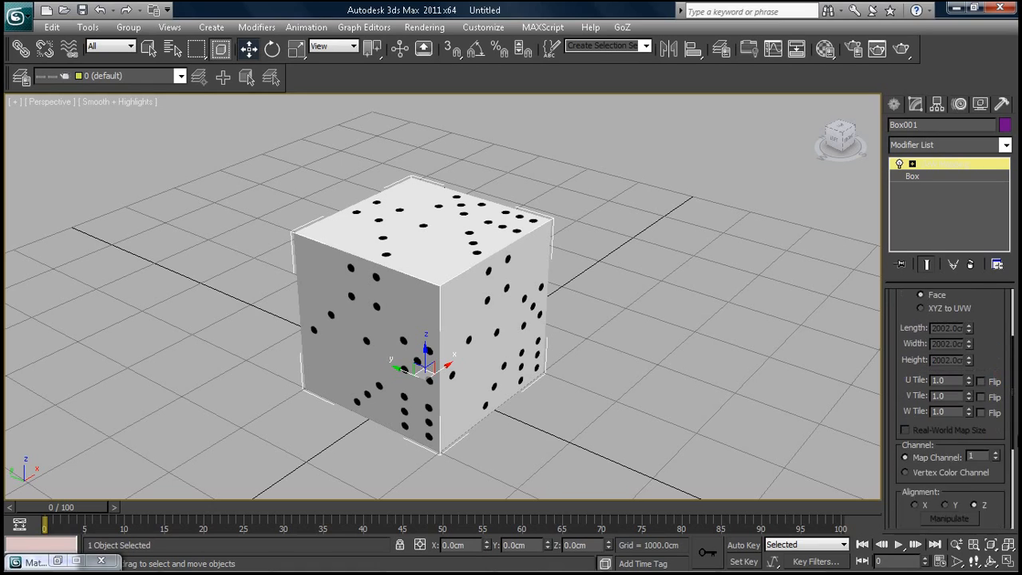
pyautogui.scroll(2, 950, 359)
pyautogui.click(923, 333)
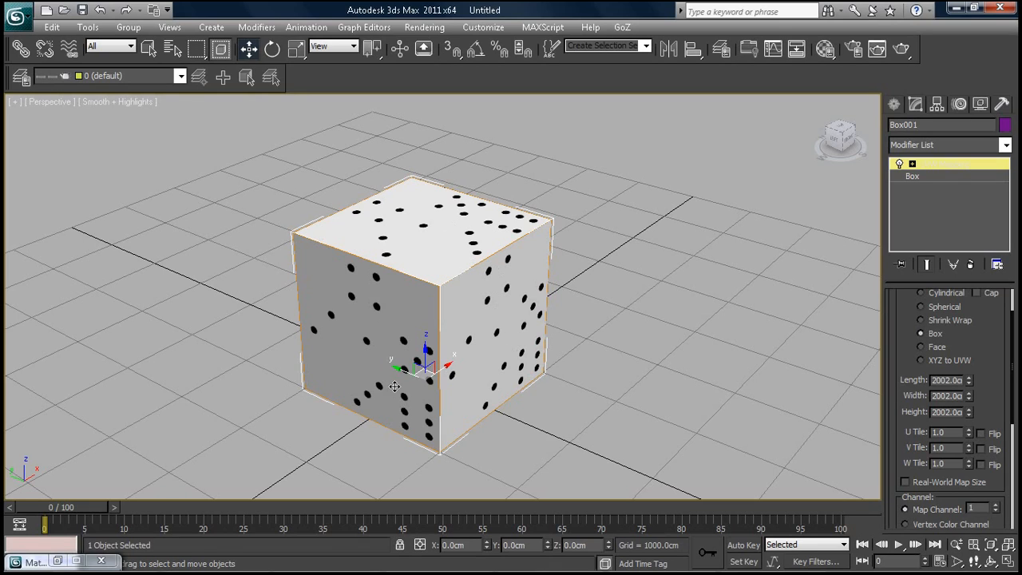
# Set the UVW Map's box mapping length, width and height to 12000 cm each and deselect the cube
pyautogui.moveTo(933, 380); pyautogui.dragTo(981, 381)
pyautogui.write('1')
pyautogui.moveTo(958, 382); pyautogui.dragTo(919, 386)
pyautogui.hotkey('ctrl', 'c')
pyautogui.moveTo(933, 397); pyautogui.dragTo(990, 396)
pyautogui.hotkey('ctrl', 'v')
pyautogui.moveTo(935, 411); pyautogui.dragTo(1004, 414)
pyautogui.hotkey('ctrl', 'v')
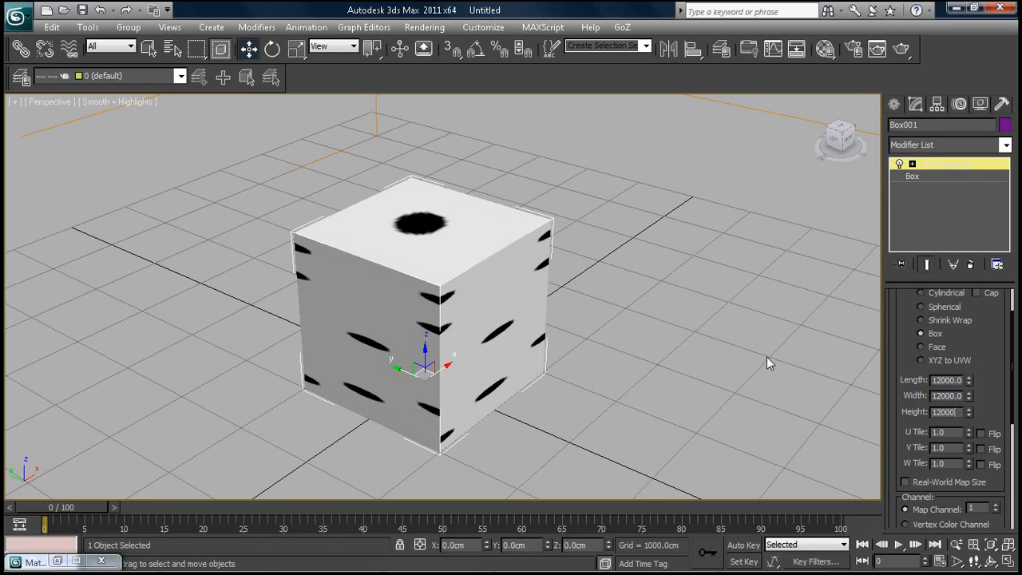
pyautogui.click(680, 303)
# Render the perspective view of the whole cube from a new angle and minimize the rendered frame window
pyautogui.scroll(-6, 678, 291)
pyautogui.keyDown('alt'); pyautogui.moveTo(809, 313); pyautogui.dragTo(591, 356, button='middle'); pyautogui.keyUp('alt')
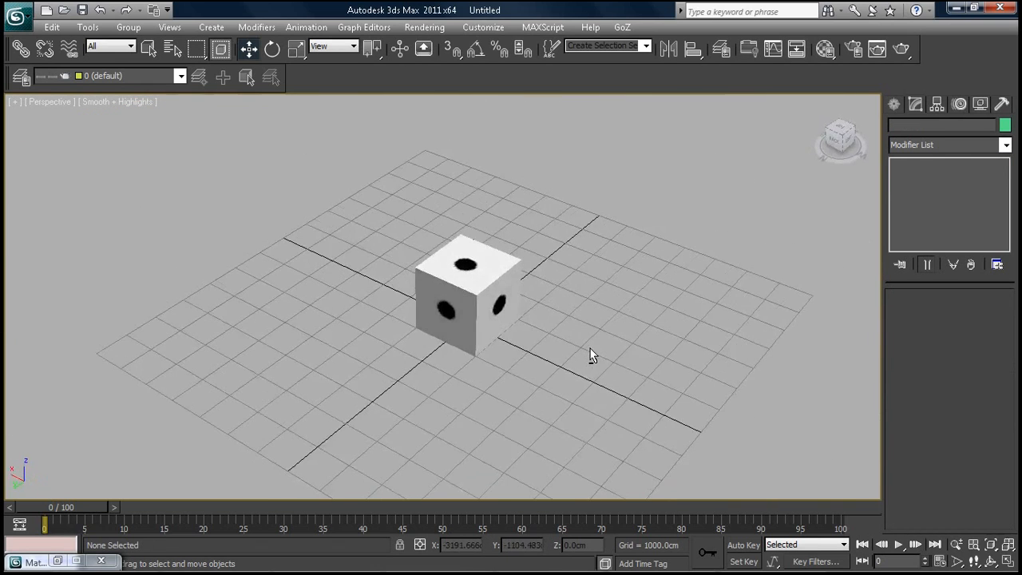
pyautogui.hotkey('shift', 'q')
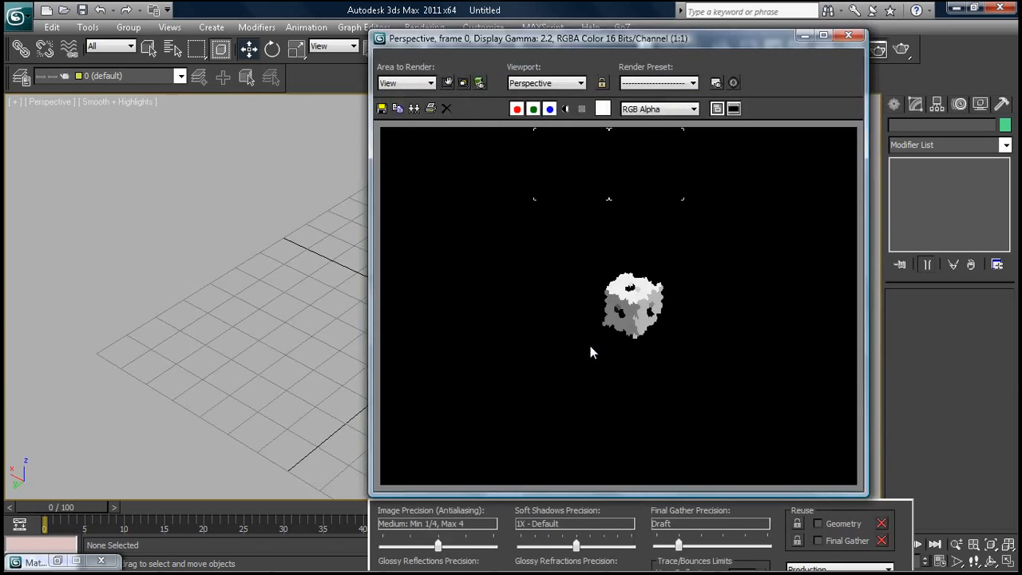
pyautogui.click(805, 35)
# Select the cube and examine the dot placement on its faces and the enlarged box mapping gizmo from several angles
pyautogui.scroll(4, 484, 339)
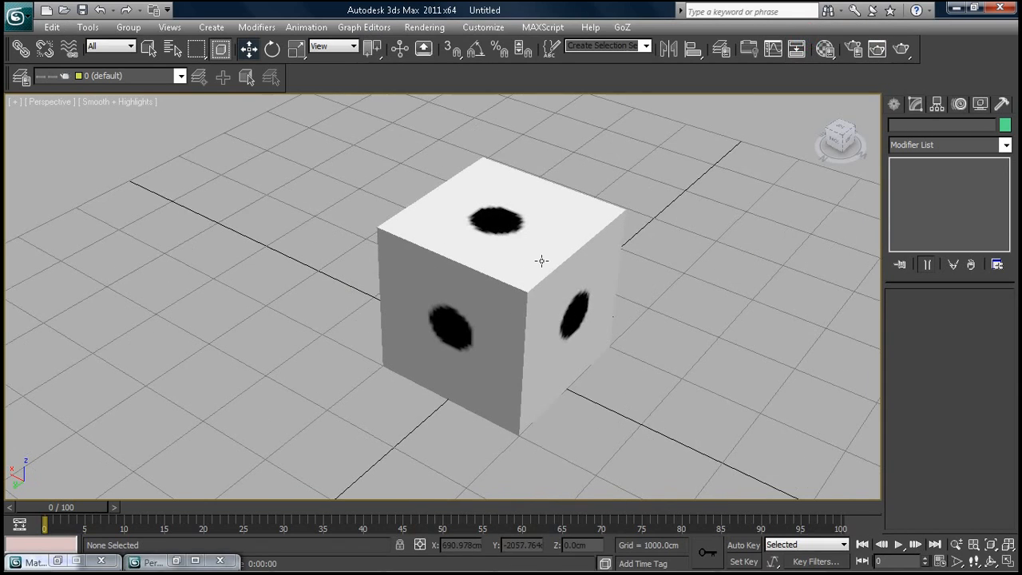
pyautogui.keyDown('alt'); pyautogui.moveTo(651, 328); pyautogui.dragTo(756, 326, button='middle'); pyautogui.keyUp('alt')
pyautogui.click(505, 196)
pyautogui.scroll(-5, 687, 293)
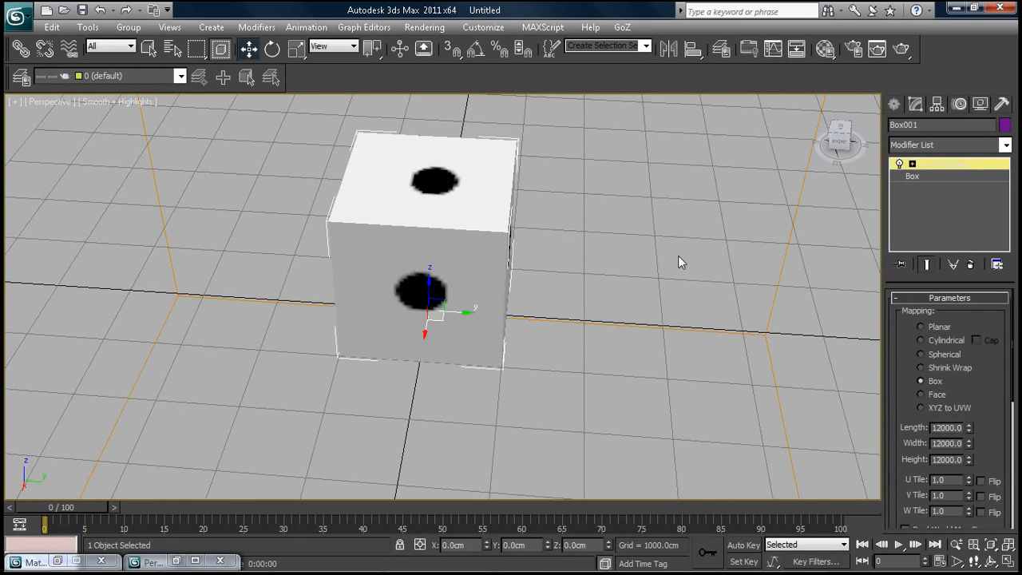
pyautogui.keyDown('alt'); pyautogui.moveTo(739, 297); pyautogui.dragTo(726, 242, button='middle'); pyautogui.keyUp('alt')
pyautogui.scroll(-3, 586, 212)
pyautogui.keyDown('alt'); pyautogui.moveTo(577, 253); pyautogui.dragTo(559, 281, button='middle'); pyautogui.keyUp('alt')
pyautogui.scroll(3, 524, 272)
pyautogui.scroll(3, 435, 257)
pyautogui.keyDown('alt'); pyautogui.moveTo(435, 258); pyautogui.dragTo(551, 309, button='middle'); pyautogui.keyUp('alt')
pyautogui.keyDown('alt'); pyautogui.moveTo(753, 338); pyautogui.dragTo(659, 335, button='middle'); pyautogui.keyUp('alt')
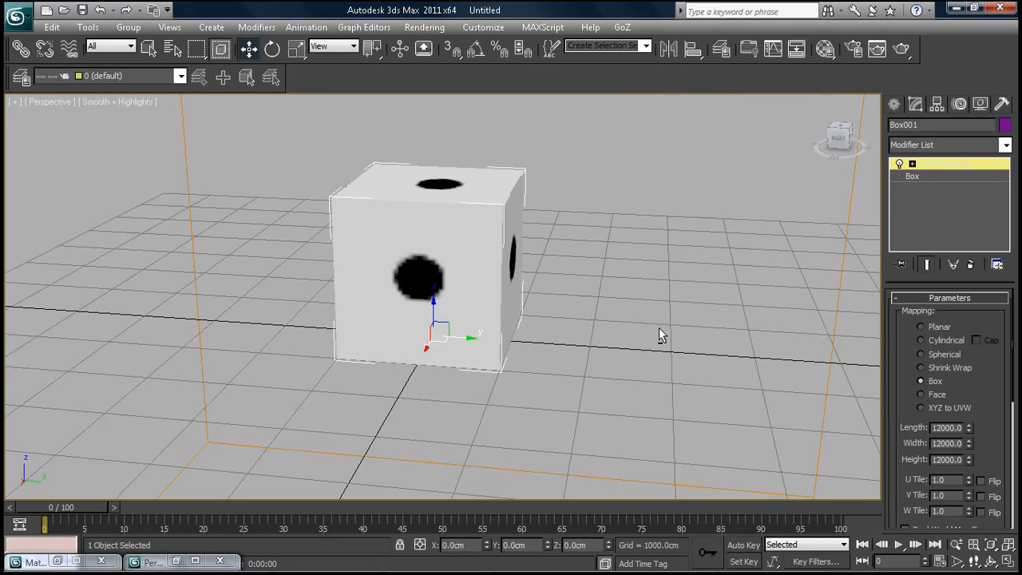